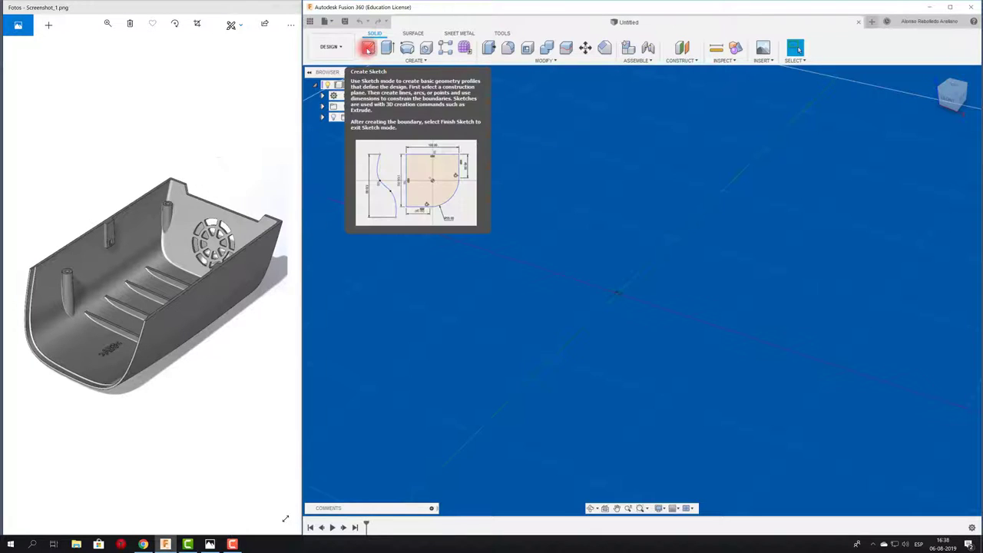
- Start a sketch, expand the browser's Origin to list its planes and axes, and open Construct
{"action": "left_click", "coordinate": [368, 49]}
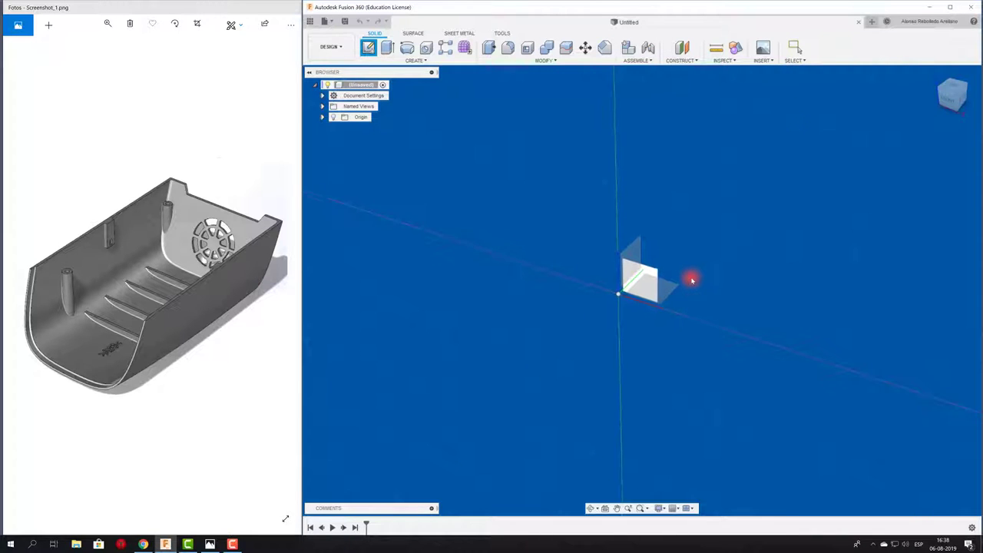
{"action": "middle_click_drag", "start_coordinate": [691, 281], "coordinate": [636, 297], "text": "shift"}
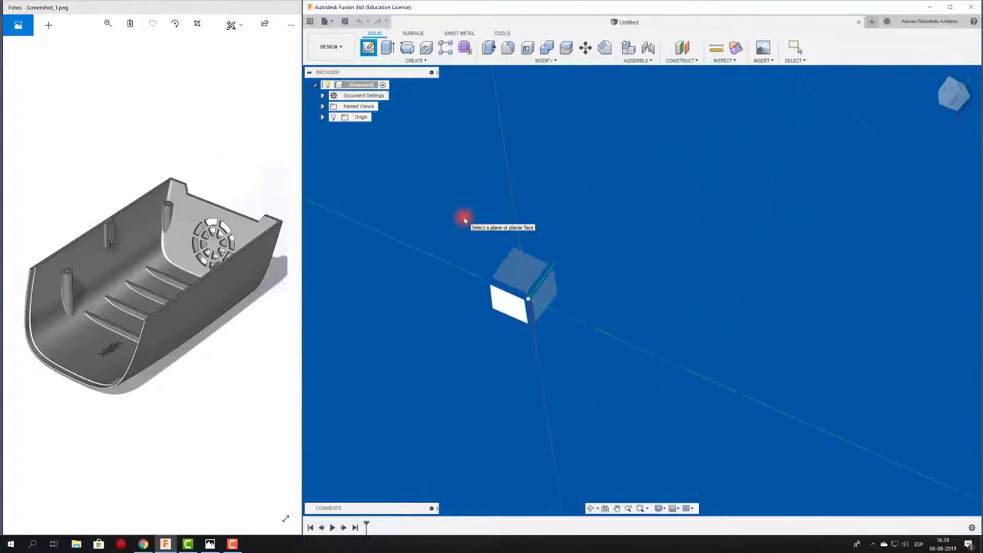
{"action": "left_click", "coordinate": [321, 118]}
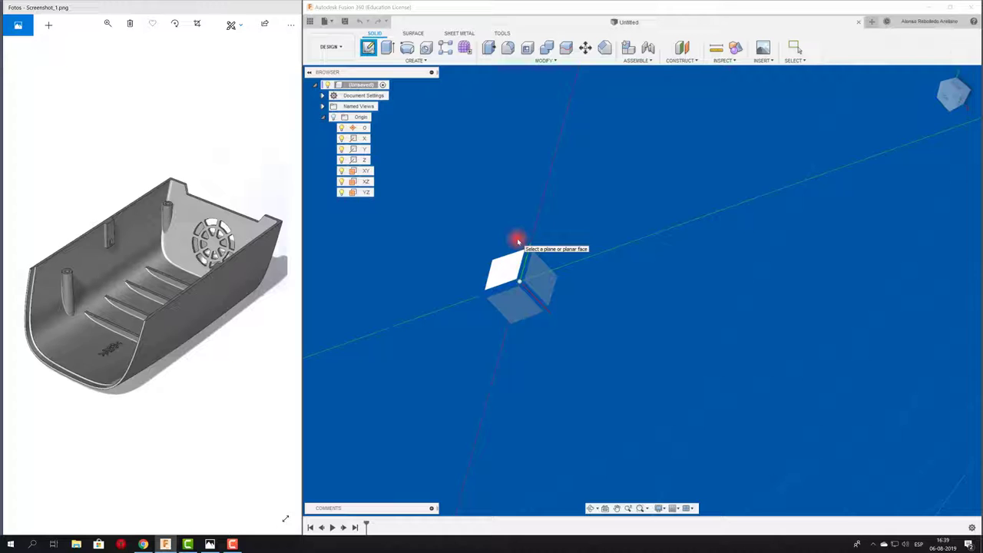
{"action": "middle_click_drag", "start_coordinate": [517, 238], "coordinate": [674, 66], "text": "shift"}
{"action": "left_click", "coordinate": [689, 61]}
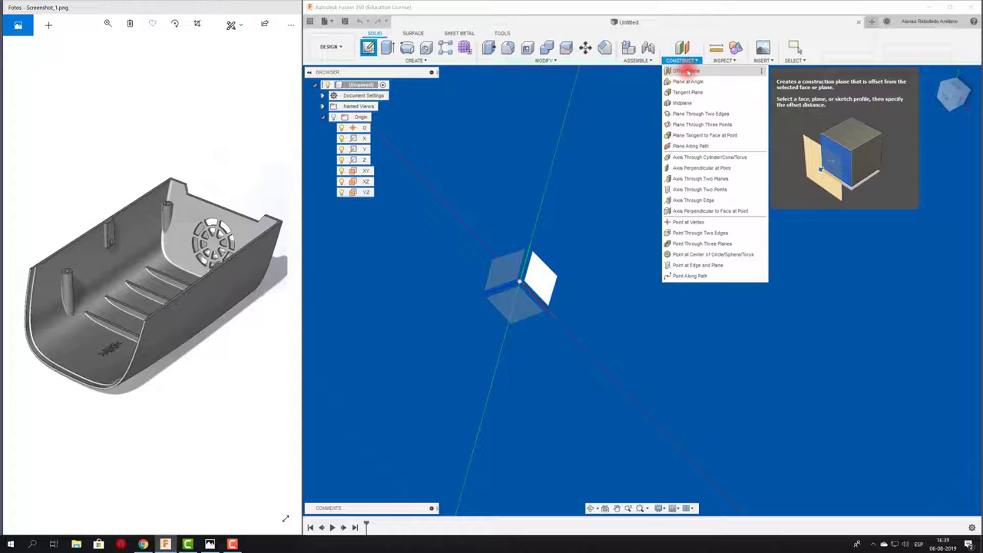
- Add an offset plane, finish the sketch, and close the design without saving
{"action": "left_click", "coordinate": [690, 71]}
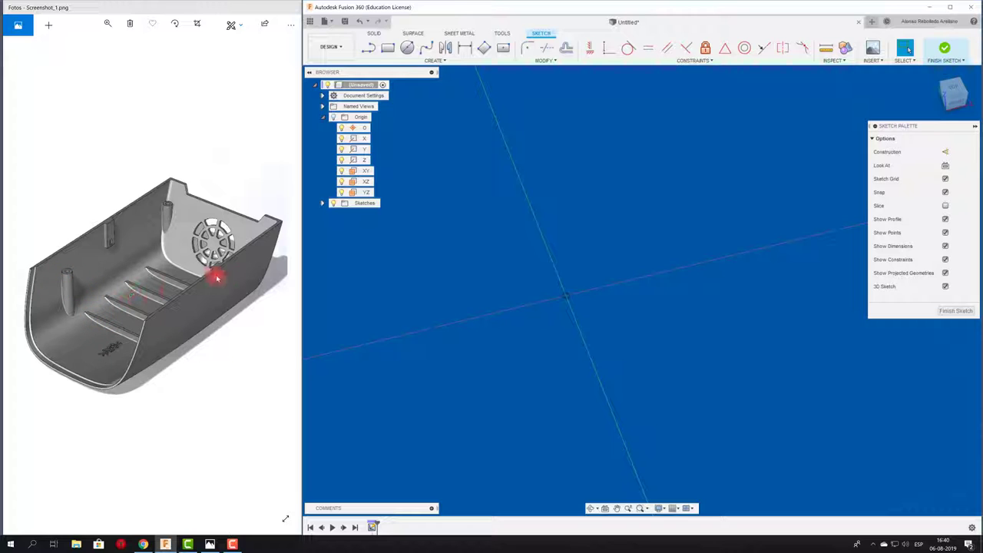
{"action": "left_click", "coordinate": [945, 49]}
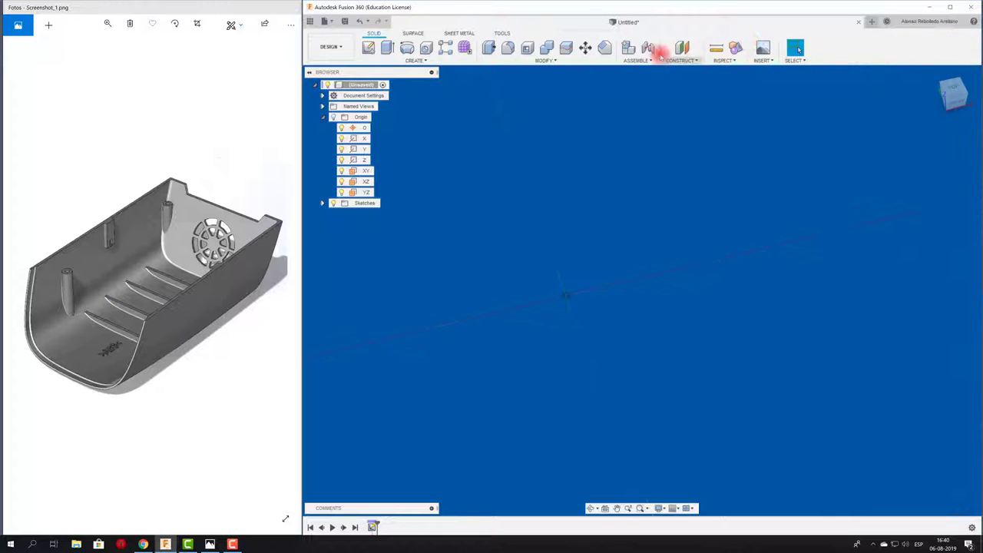
{"action": "left_click", "coordinate": [859, 21]}
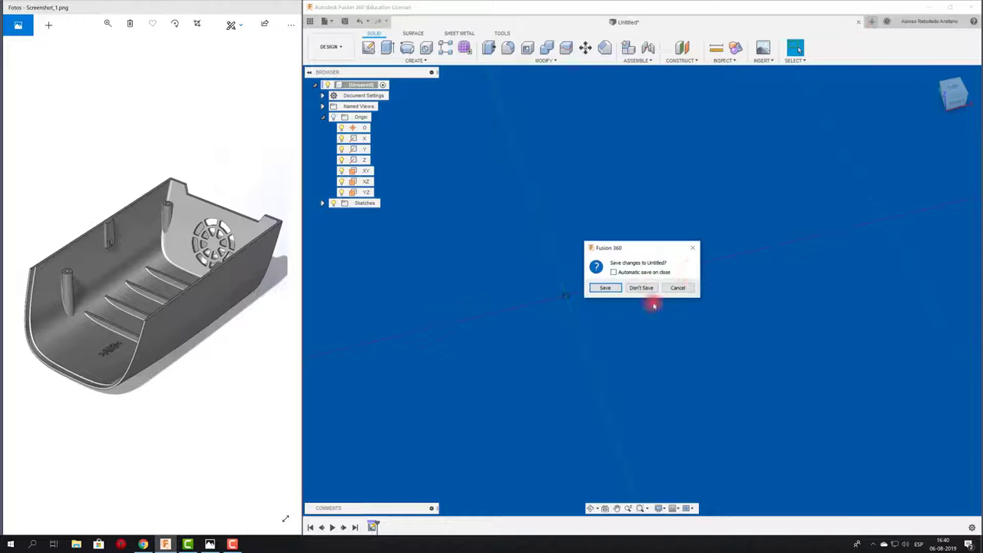
{"action": "left_click", "coordinate": [638, 288]}
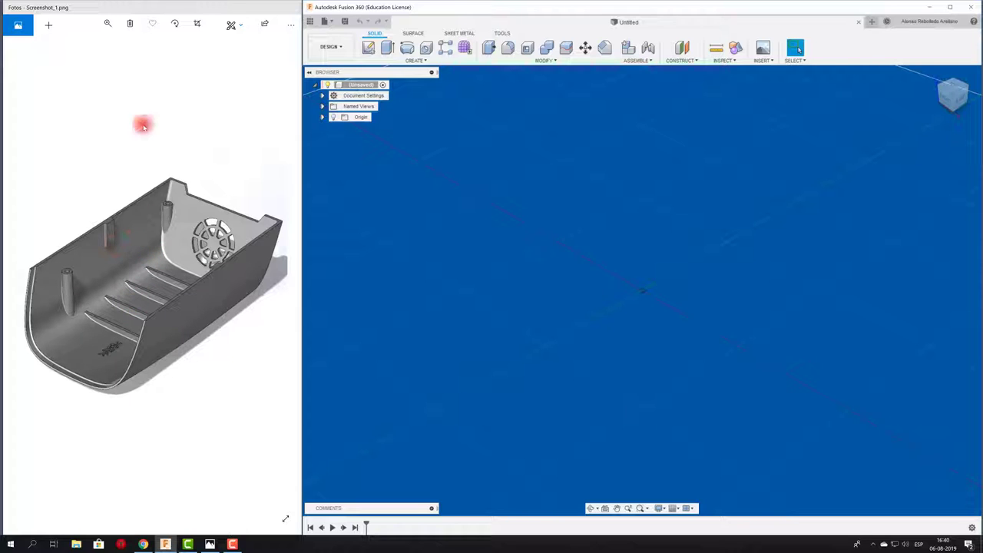
- Draw a center rectangle from the origin on the ground (XZ) plane
{"action": "left_click", "coordinate": [368, 47]}
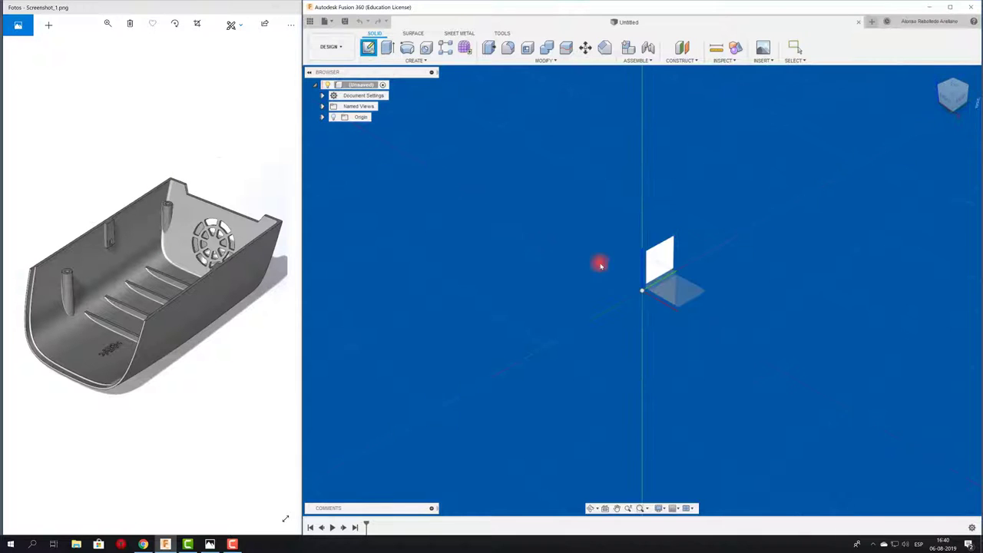
{"action": "left_click", "coordinate": [689, 294]}
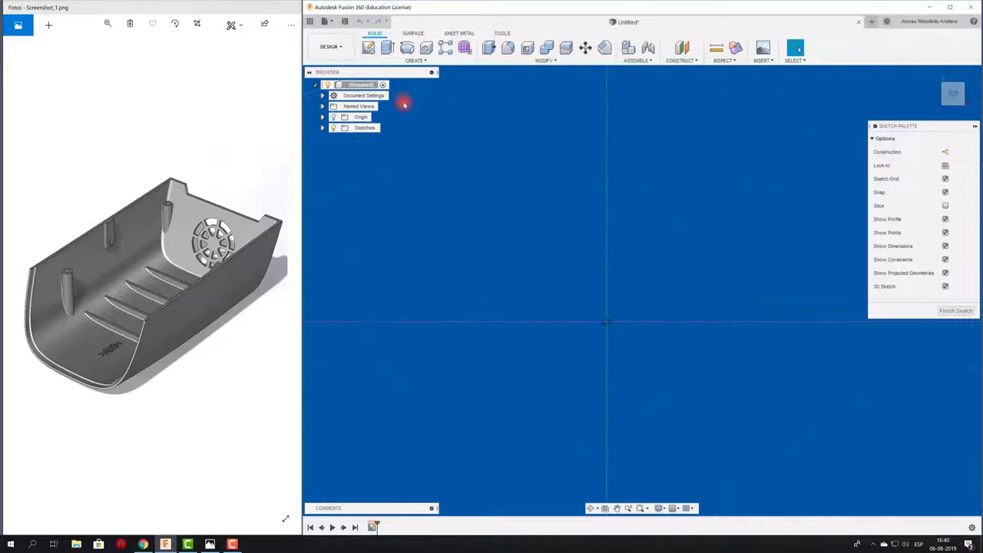
{"action": "left_click", "coordinate": [503, 48]}
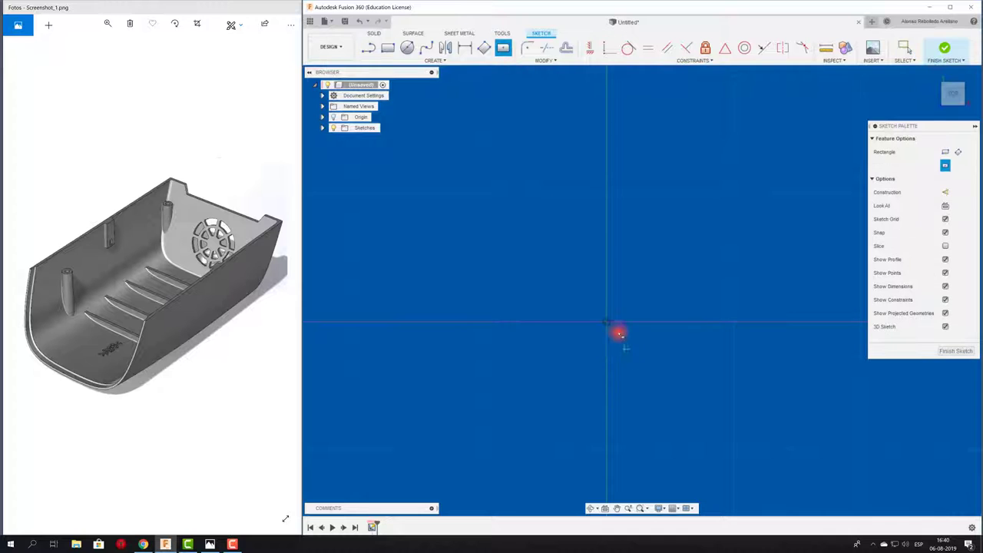
{"action": "left_click", "coordinate": [607, 323]}
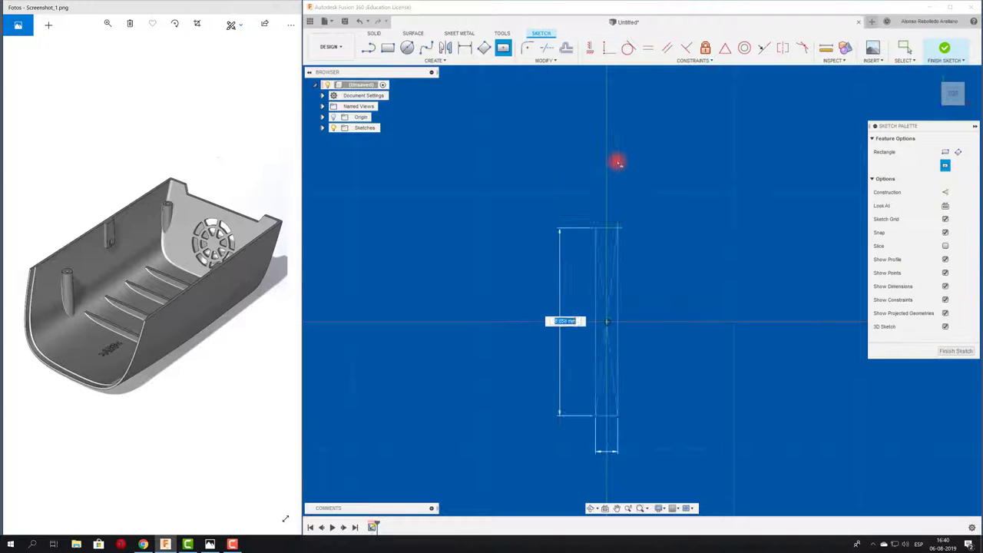
{"action": "left_click", "coordinate": [706, 133]}
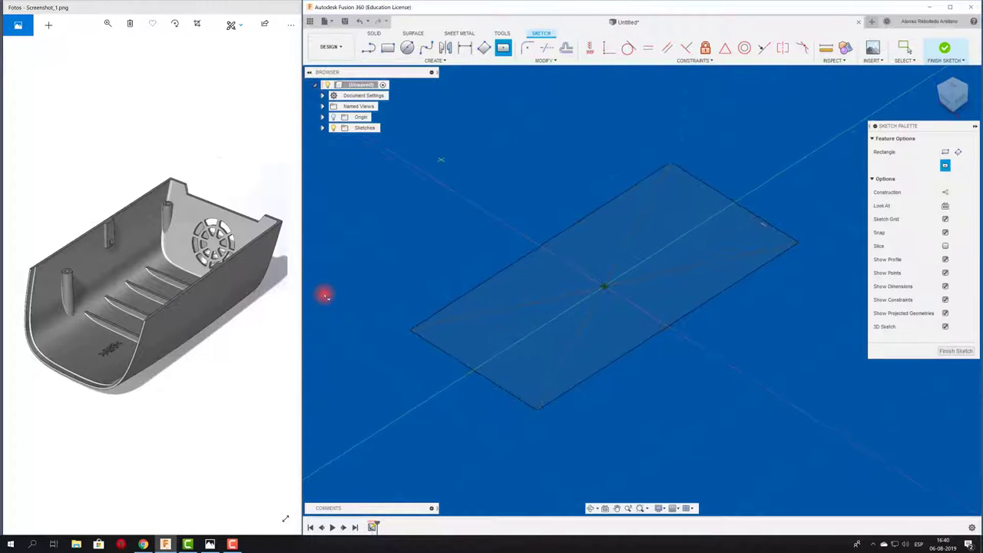
- Dimension the rectangle's long and short sides and finish the sketch
{"action": "key", "text": "o"}
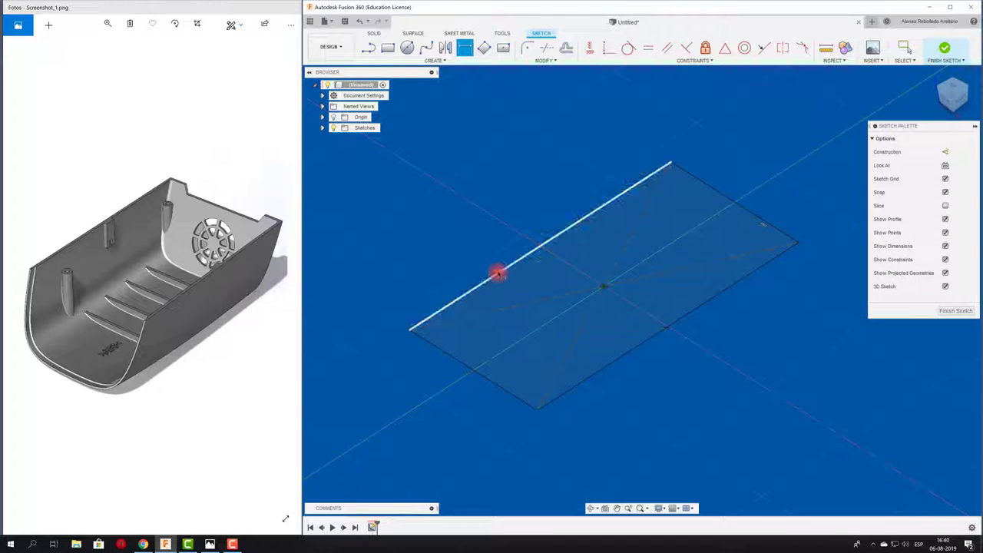
{"action": "left_click", "coordinate": [498, 272]}
{"action": "left_click", "coordinate": [491, 227]}
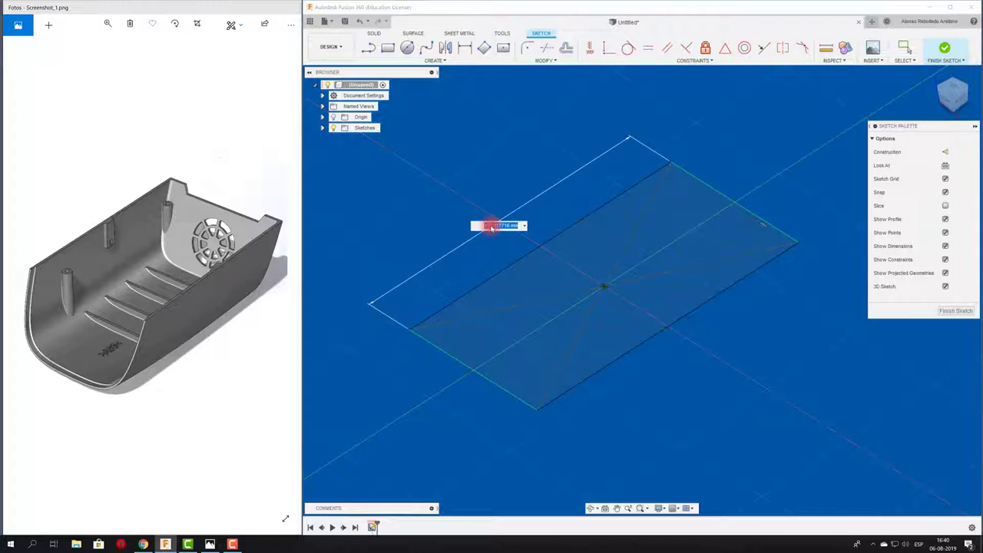
{"action": "key", "text": "Return"}
{"action": "key", "text": "d"}
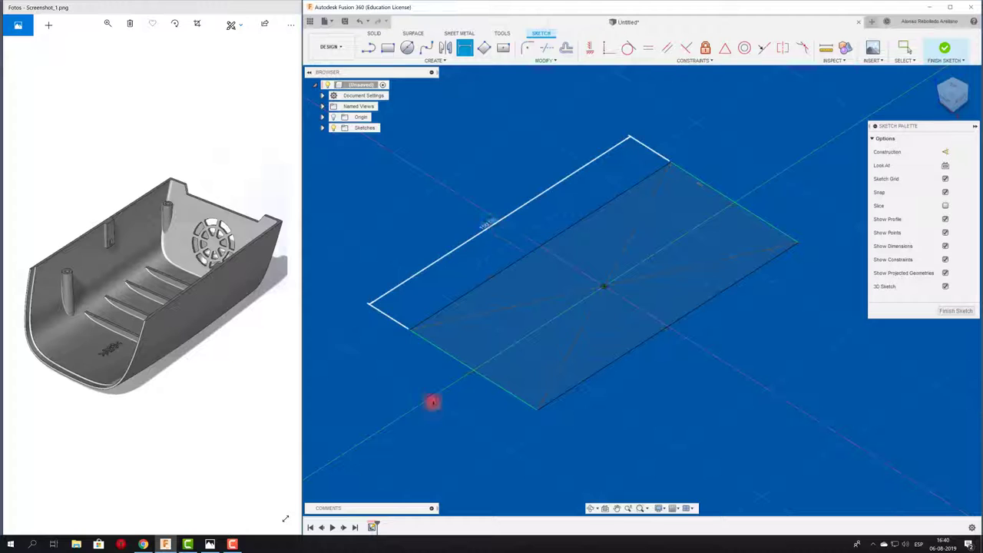
{"action": "left_click", "coordinate": [463, 361]}
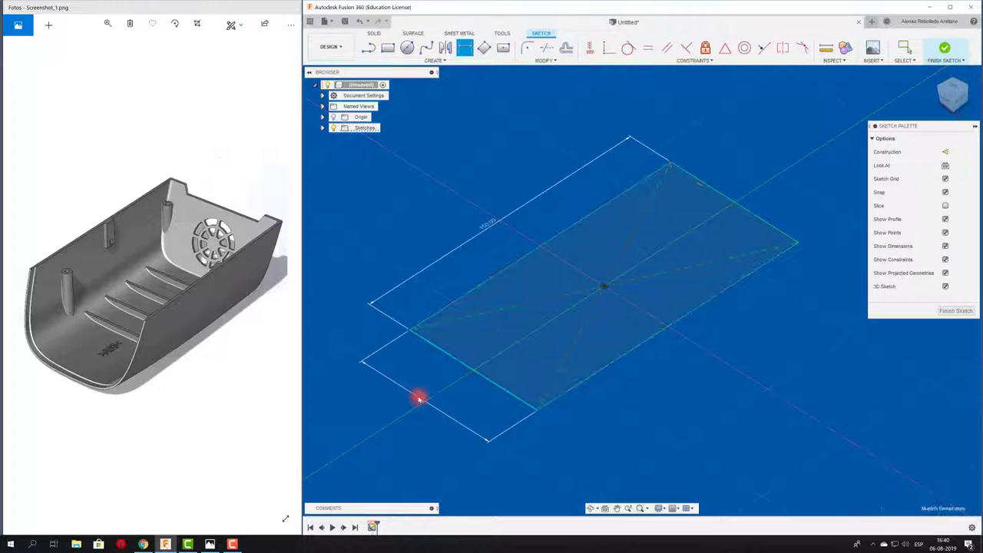
{"action": "left_click", "coordinate": [418, 397]}
{"action": "key", "text": "Return"}
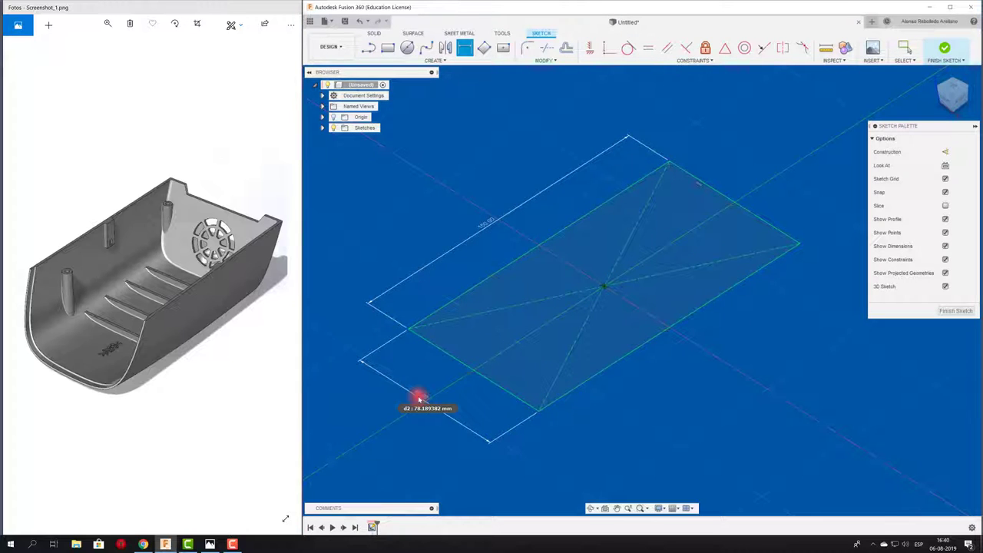
{"action": "left_click", "coordinate": [947, 47]}
- Extrude the rectangle profile upward 40 mm into a solid box
{"action": "left_click", "coordinate": [388, 47]}
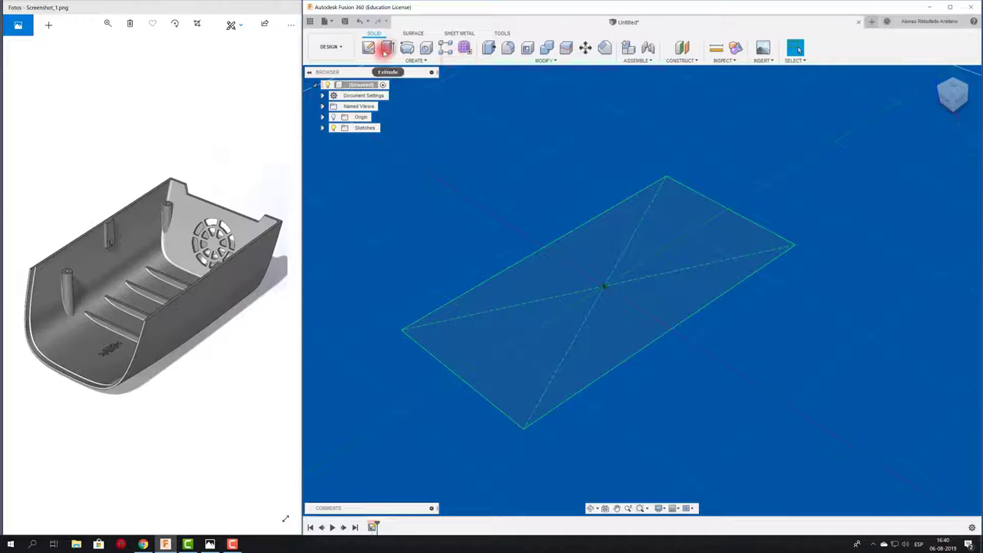
{"action": "left_click", "coordinate": [584, 346]}
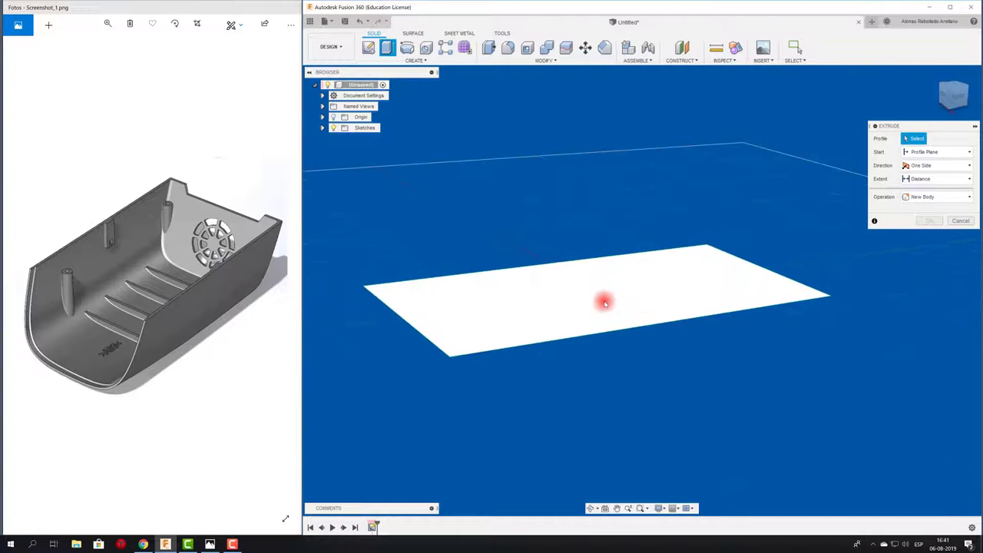
{"action": "left_click", "coordinate": [606, 302]}
{"action": "left_click_drag", "start_coordinate": [600, 283], "coordinate": [599, 172]}
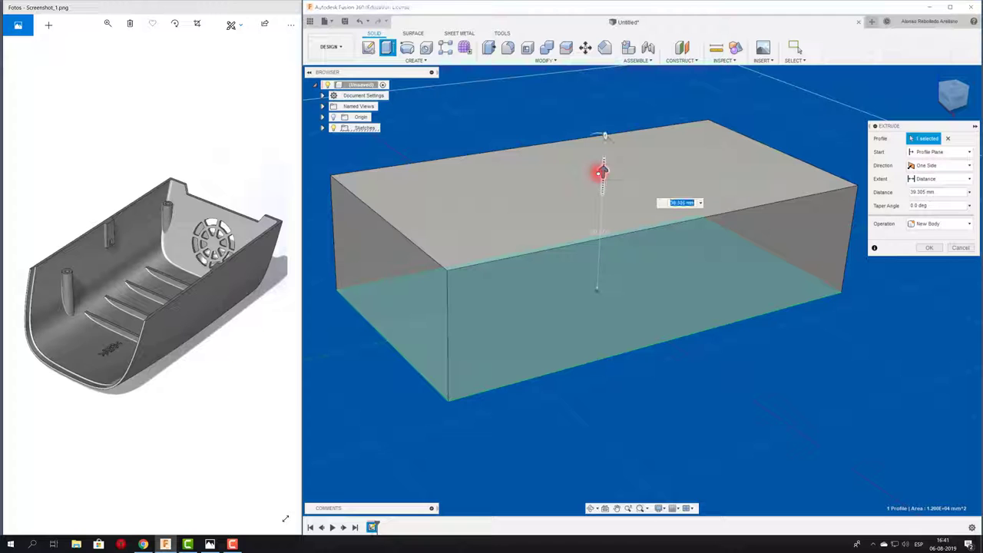
{"action": "type", "text": "40"}
{"action": "key", "text": "Return"}
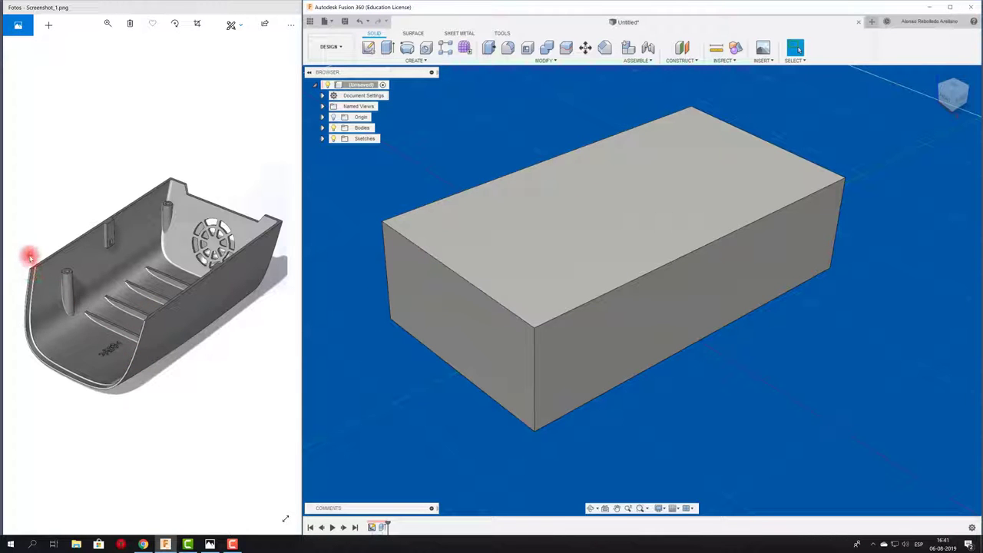
{"action": "mouse_move", "coordinate": [392, 181]}
{"action": "middle_mouse_down", "text": "shift"}
{"action": "mouse_move", "coordinate": [418, 167]}
{"action": "mouse_move", "coordinate": [373, 49]}
{"action": "middle_mouse_up", "text": "shift"}
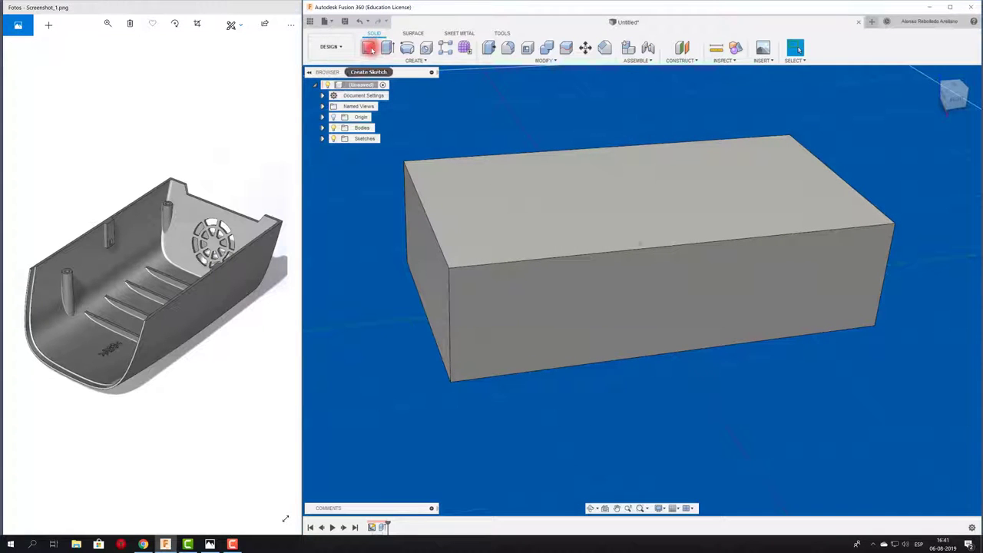
- On the box's front face, sketch a slanted line from the lower-left corner fixed at 20°
{"action": "left_click", "coordinate": [370, 48]}
{"action": "left_click", "coordinate": [529, 303]}
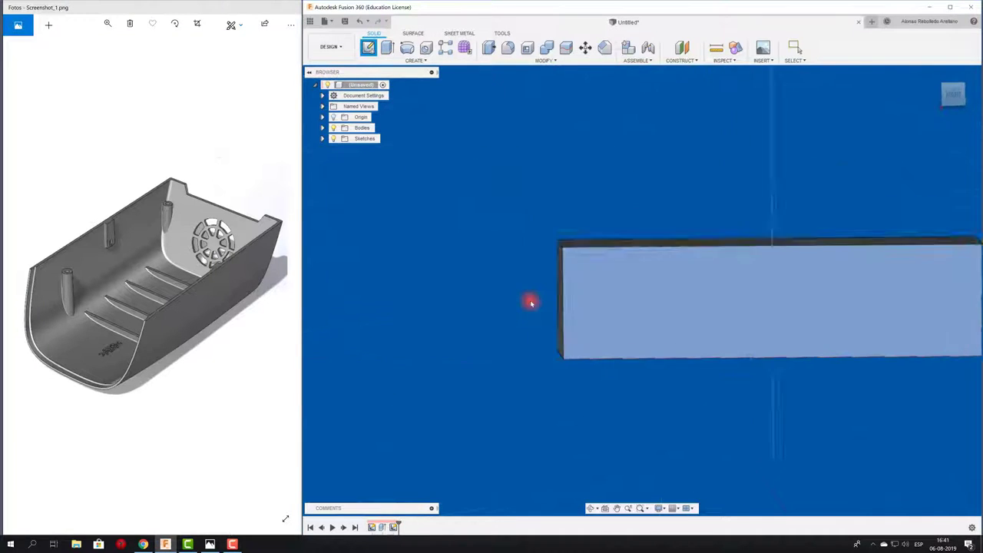
{"action": "left_click", "coordinate": [369, 47]}
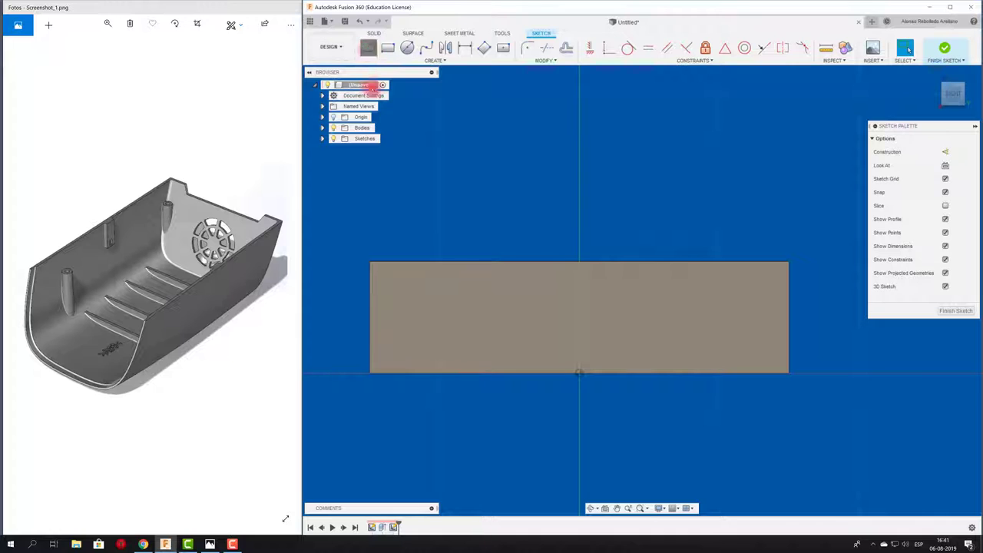
{"action": "left_click", "coordinate": [371, 374]}
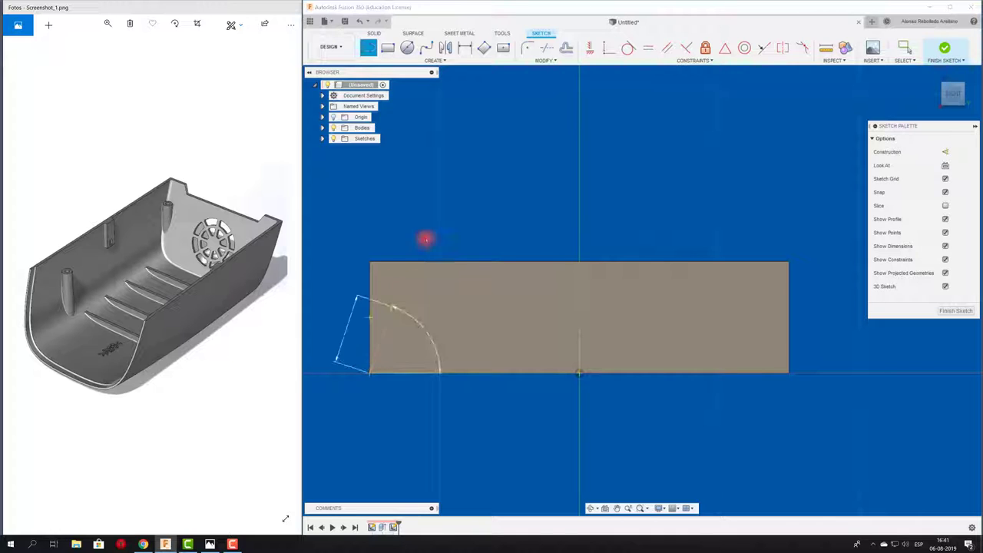
{"action": "left_click", "coordinate": [454, 181]}
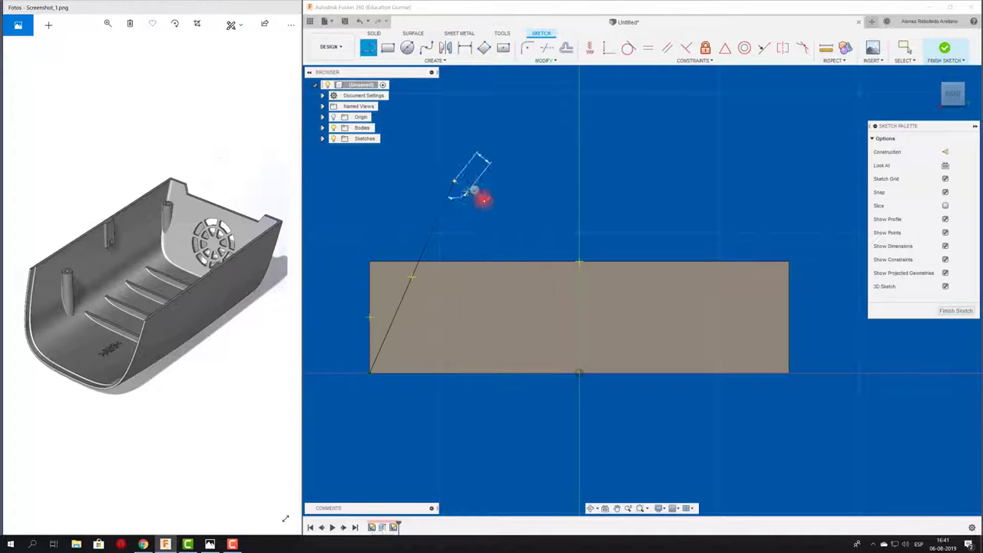
{"action": "key", "text": "Escape"}
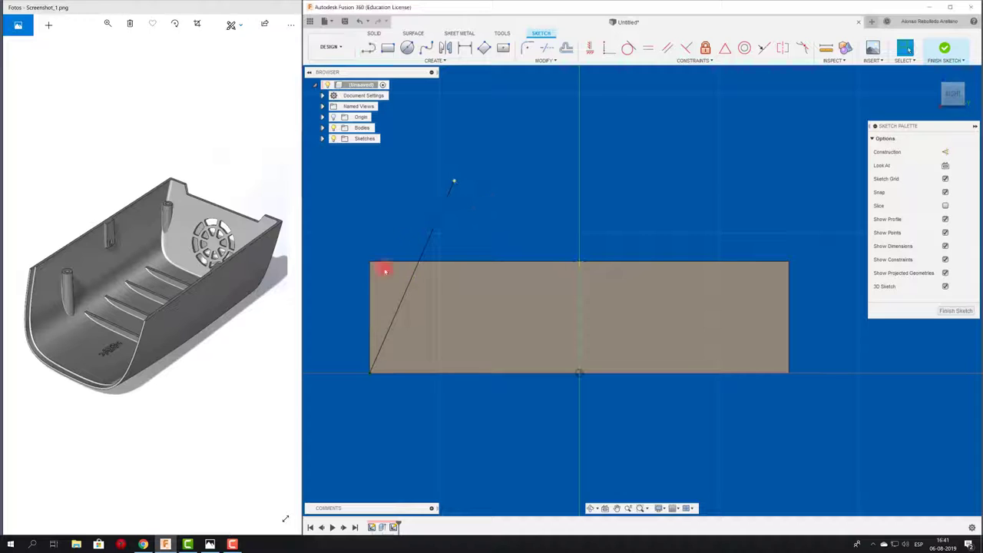
{"action": "key", "text": "d"}
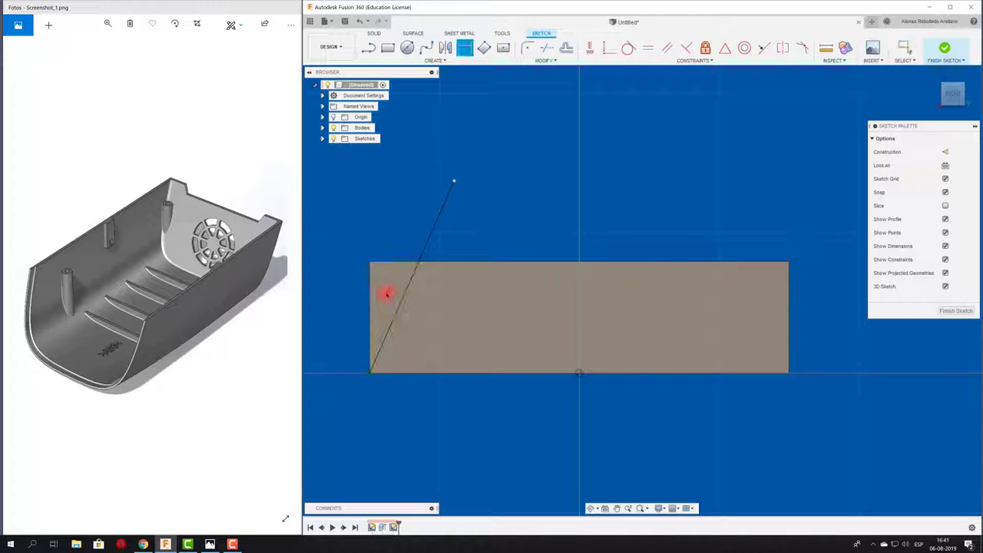
{"action": "left_click", "coordinate": [372, 302]}
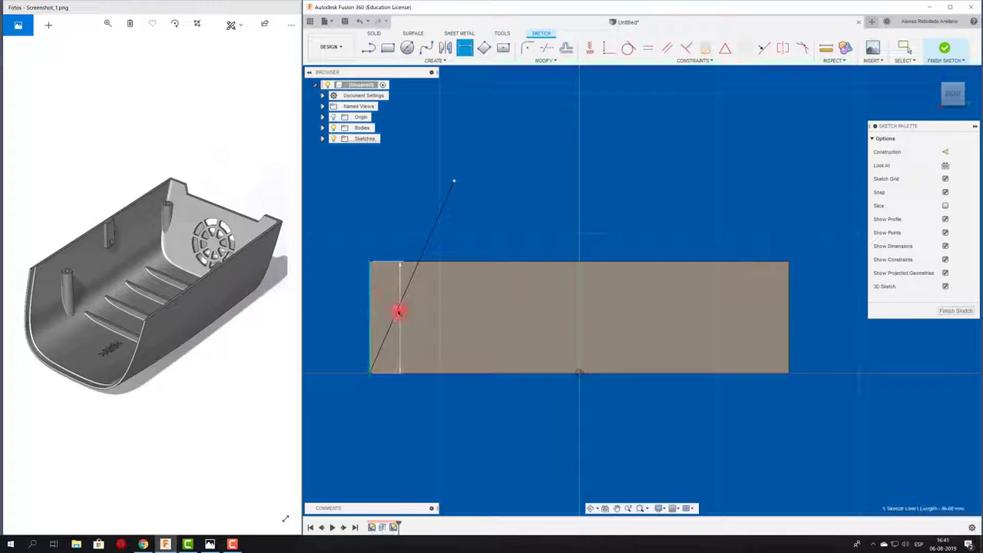
{"action": "left_click", "coordinate": [399, 310]}
{"action": "left_click", "coordinate": [406, 226]}
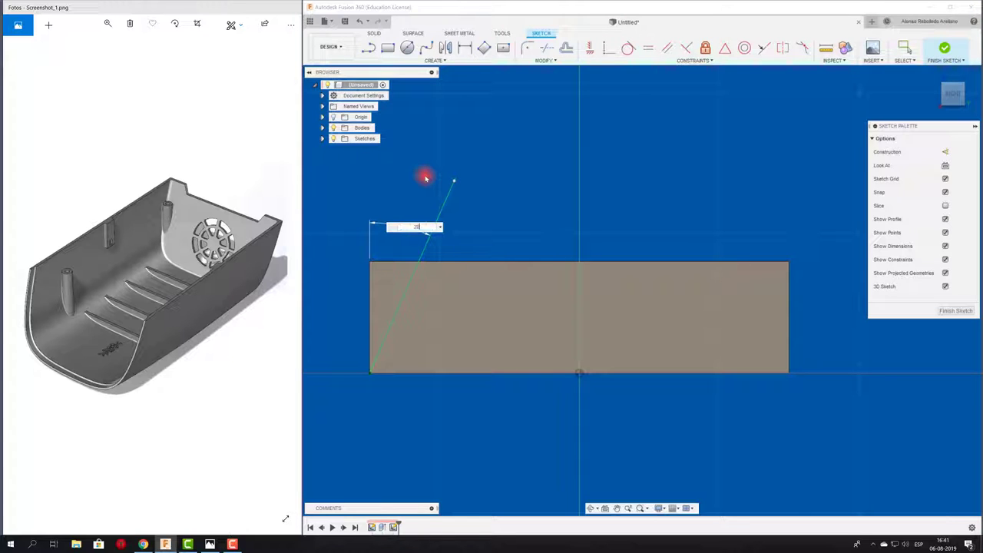
{"action": "key", "text": "Return"}
- Draw a second slanted line from the top-right corner with a matching angle dimension
{"action": "left_click", "coordinate": [366, 46]}
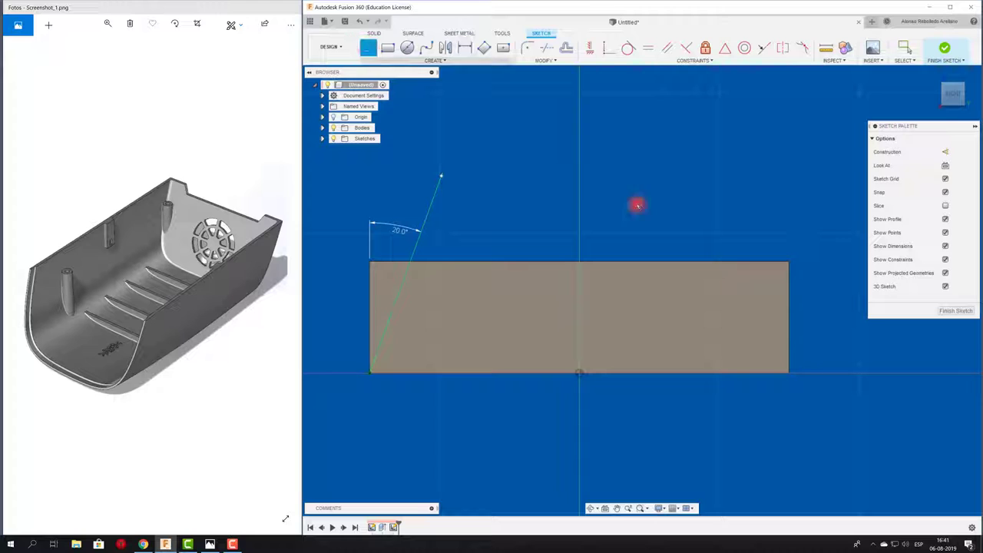
{"action": "left_click", "coordinate": [789, 262]}
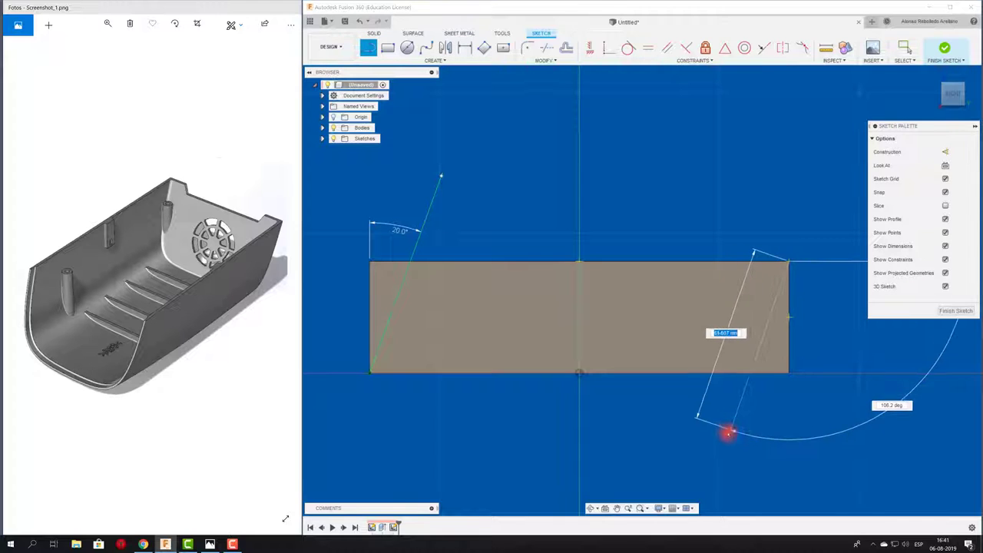
{"action": "left_click", "coordinate": [729, 433]}
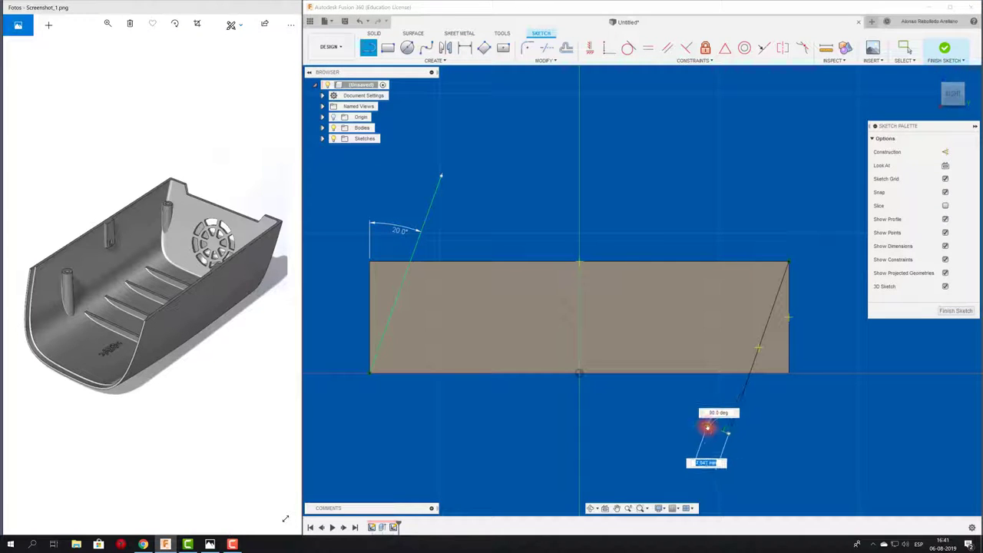
{"action": "key", "text": "Escape"}
{"action": "key", "text": "d"}
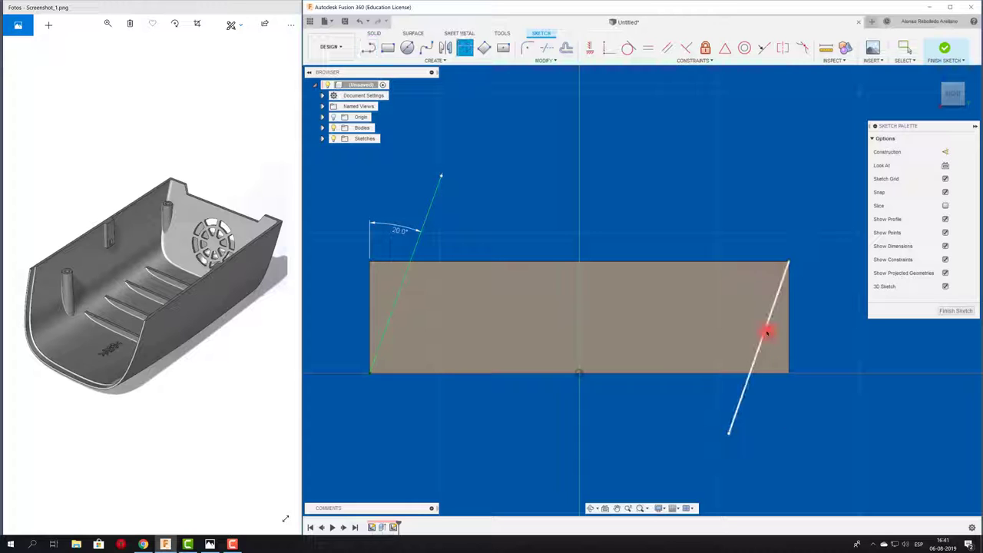
{"action": "left_click", "coordinate": [767, 332]}
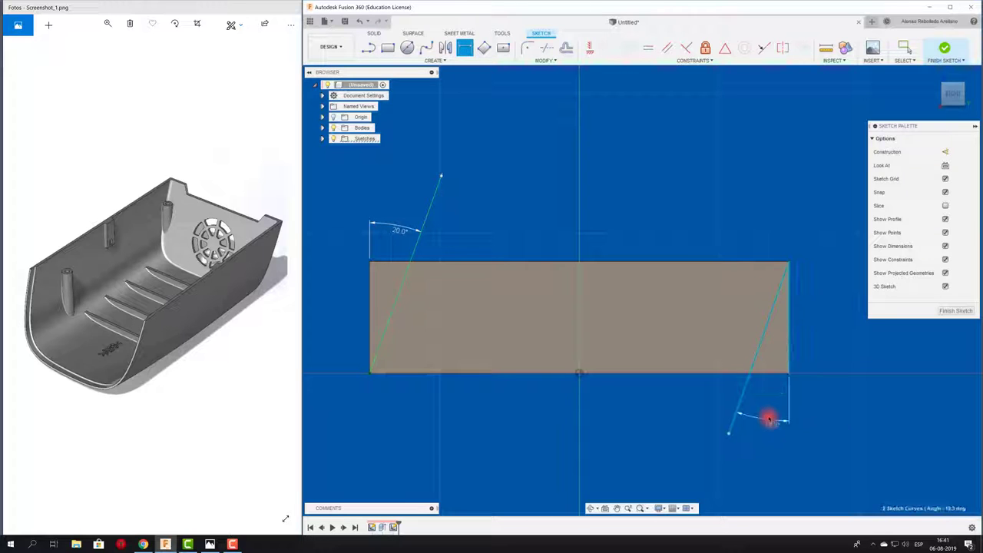
{"action": "left_click", "coordinate": [775, 419]}
{"action": "type", "text": "45"}
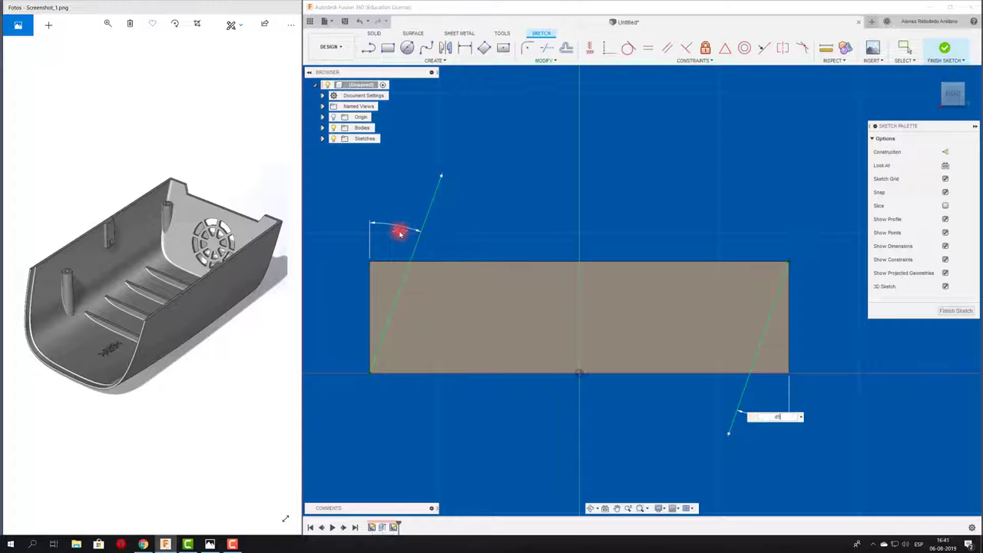
{"action": "key", "text": "Return"}
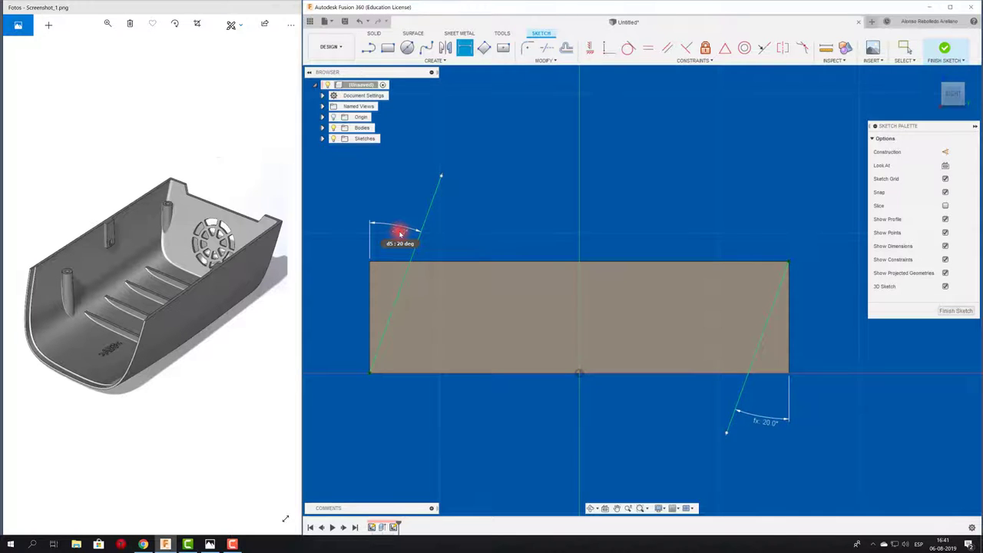
- Cut both triangular end profiles through the box with an extrude of about -141 mm
{"action": "key", "text": "e"}
{"action": "left_click", "coordinate": [465, 294]}
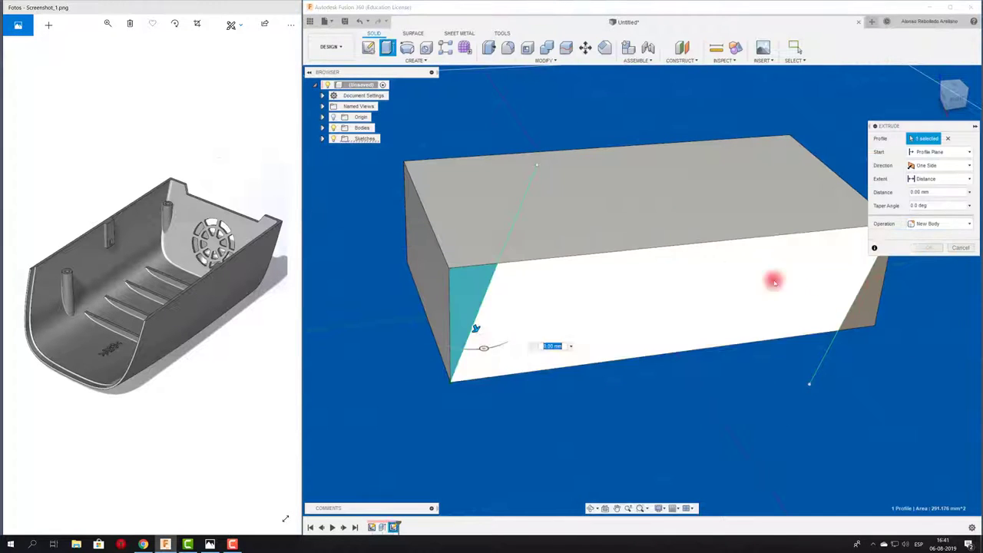
{"action": "left_click", "coordinate": [857, 315]}
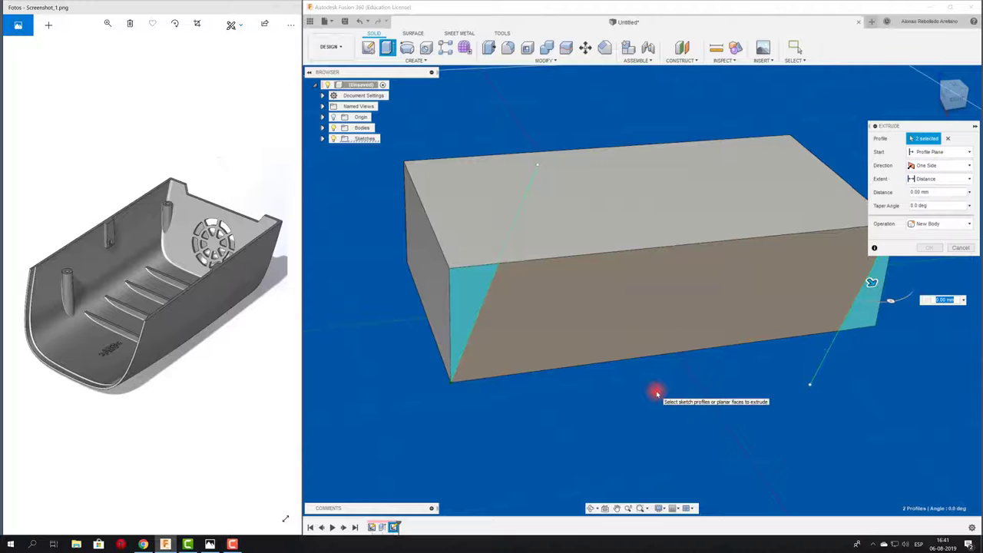
{"action": "middle_click_drag", "start_coordinate": [657, 394], "coordinate": [817, 303], "text": "shift"}
{"action": "left_click_drag", "start_coordinate": [819, 288], "coordinate": [624, 154]}
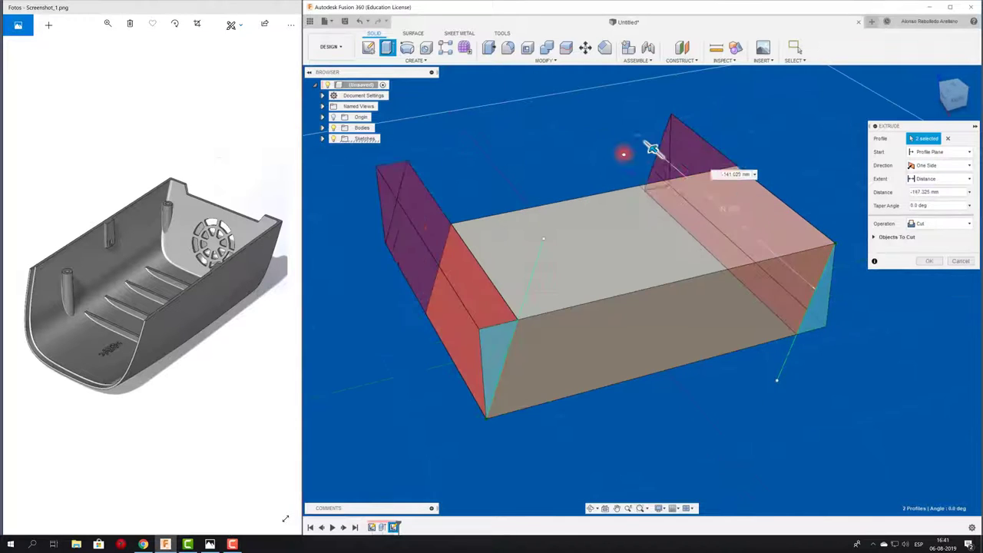
{"action": "left_click", "coordinate": [928, 261]}
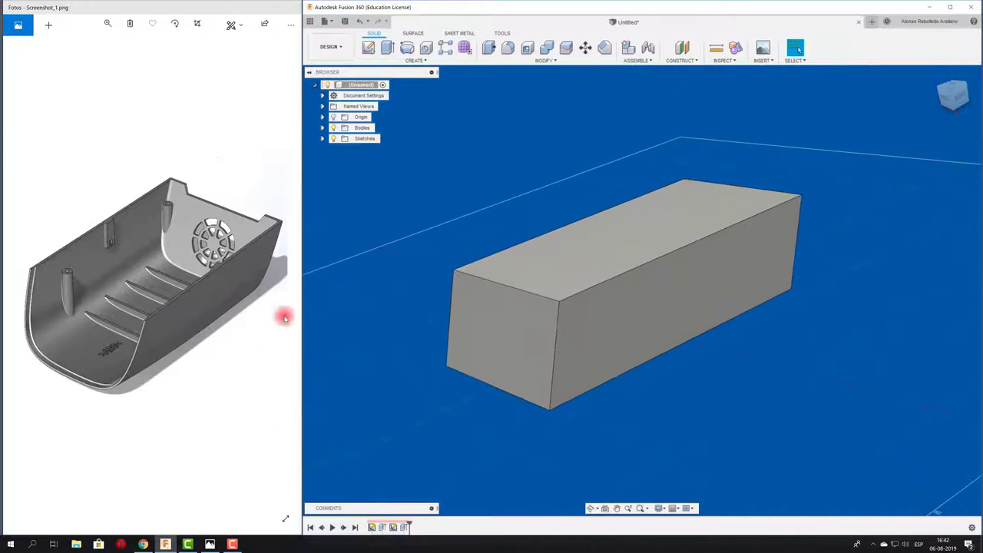
- Fillet two long edges of the box with a radius of about 24.4 mm
{"action": "left_click", "coordinate": [508, 48]}
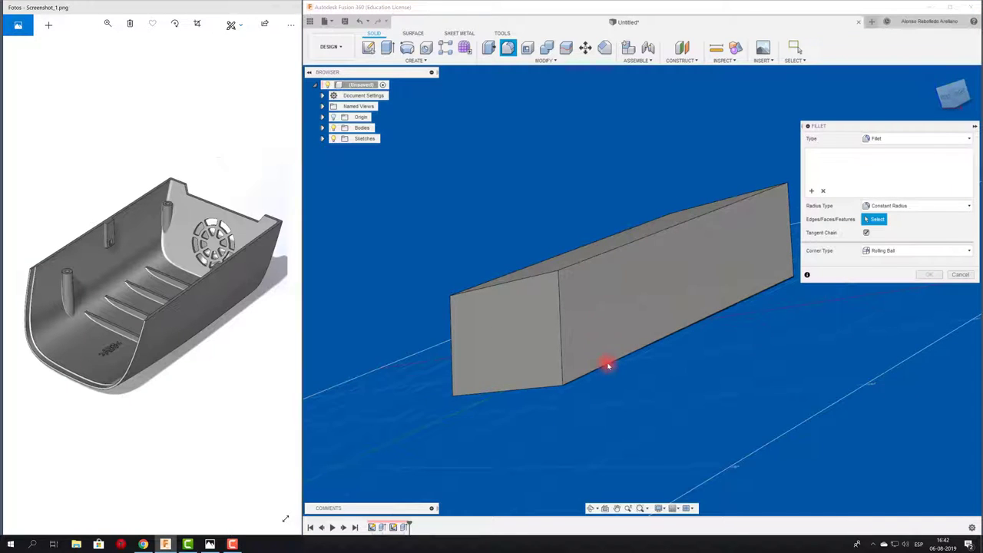
{"action": "left_click", "coordinate": [607, 365]}
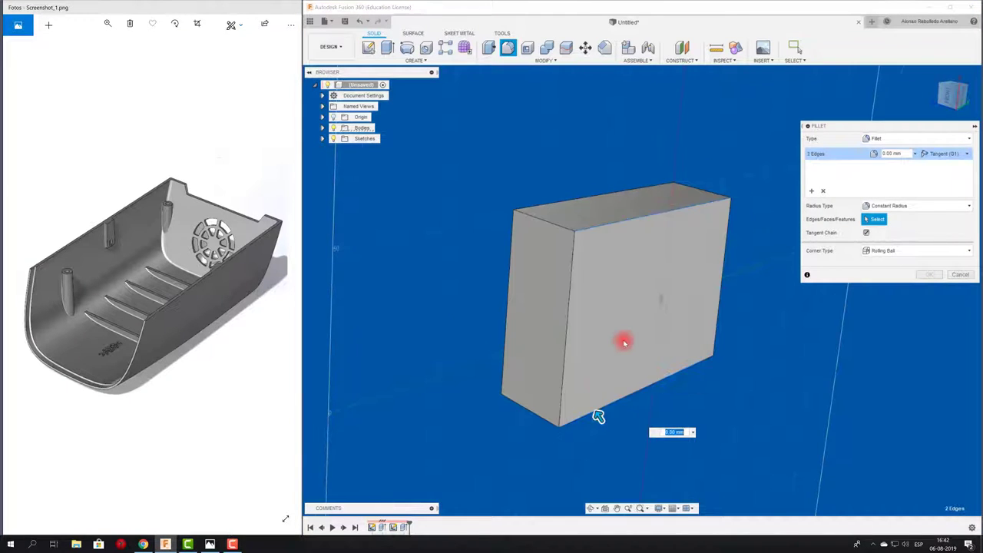
{"action": "left_click_drag", "start_coordinate": [567, 374], "coordinate": [493, 302]}
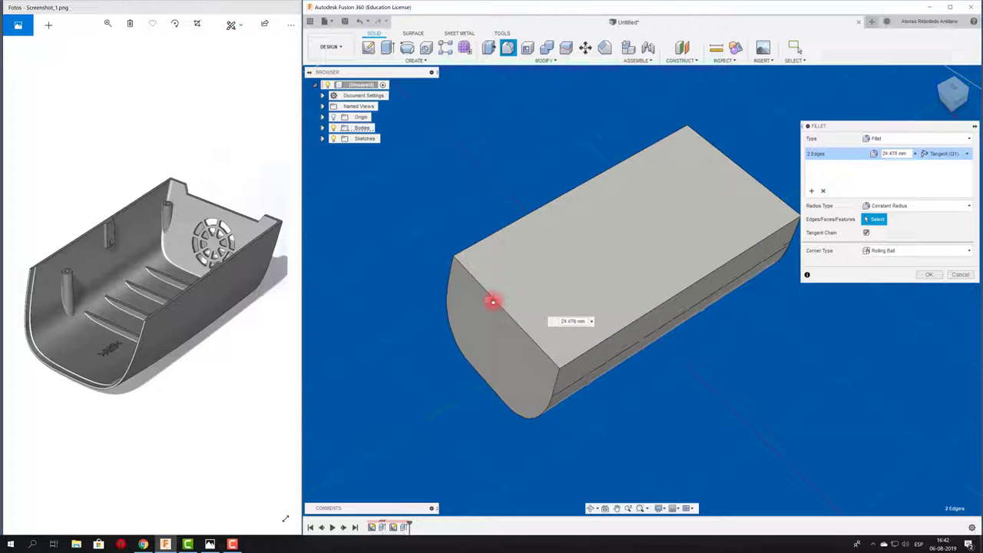
{"action": "left_click", "coordinate": [930, 275]}
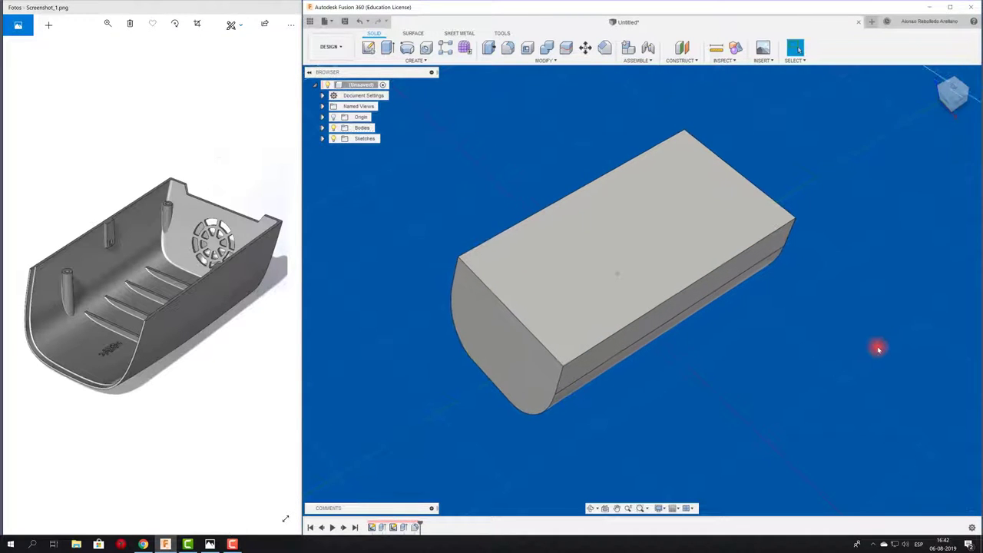
- Round the five-edge chain on the body with a 2 mm fillet
{"action": "mouse_move", "coordinate": [879, 349]}
{"action": "middle_mouse_down", "text": "shift"}
{"action": "mouse_move", "coordinate": [584, 187]}
{"action": "mouse_move", "coordinate": [560, 193]}
{"action": "mouse_move", "coordinate": [681, 310]}
{"action": "mouse_move", "coordinate": [661, 255]}
{"action": "mouse_move", "coordinate": [484, 232]}
{"action": "middle_mouse_up", "text": "shift"}
{"action": "left_click", "coordinate": [507, 48]}
{"action": "left_click", "coordinate": [559, 202]}
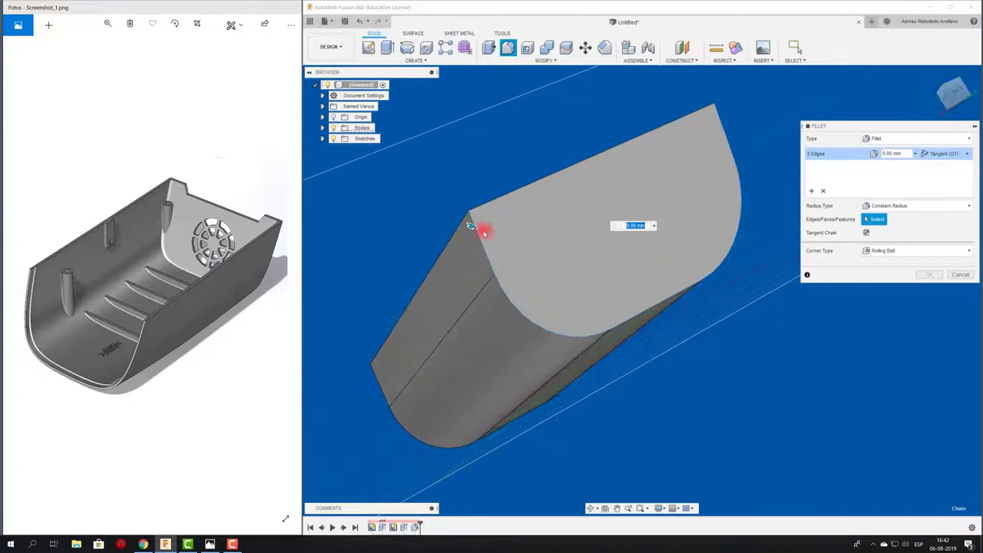
{"action": "left_click_drag", "start_coordinate": [470, 224], "coordinate": [619, 304]}
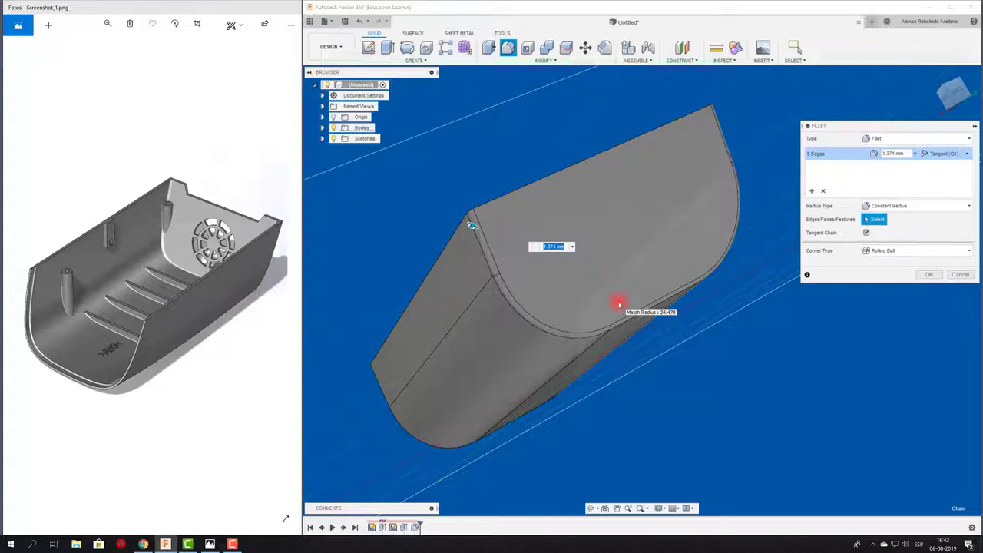
{"action": "type", "text": "2"}
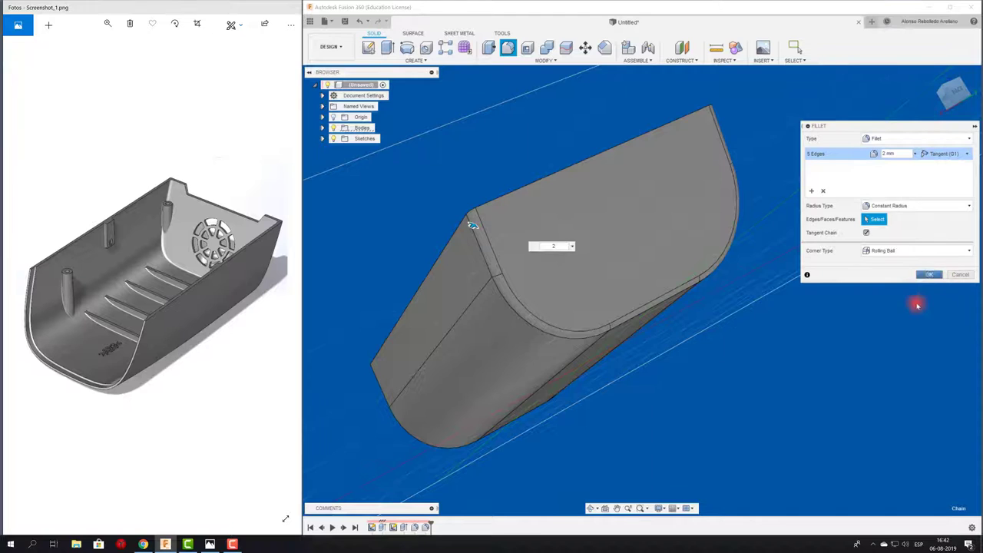
{"action": "key", "text": "Return"}
{"action": "middle_click_drag", "start_coordinate": [917, 306], "coordinate": [670, 283], "text": "shift"}
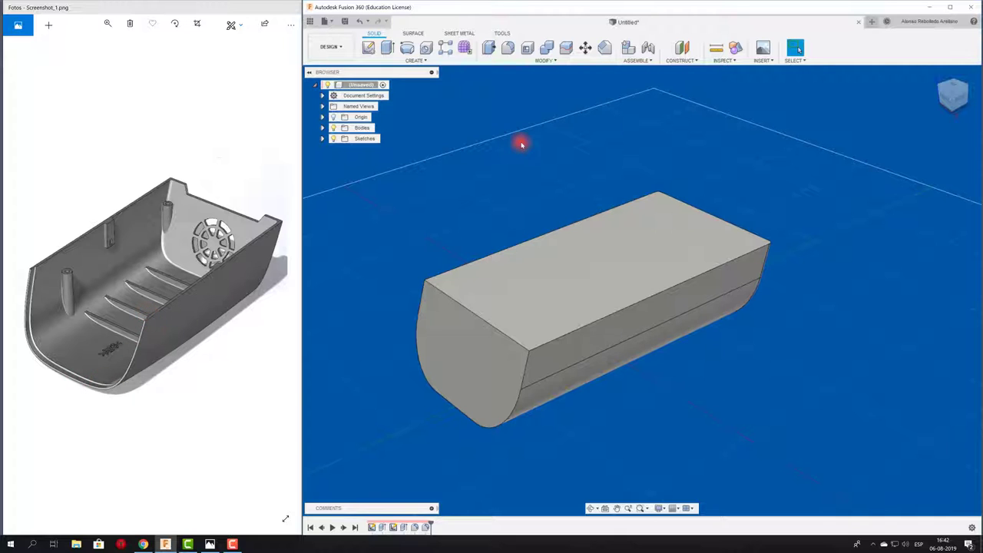
{"action": "mouse_move", "coordinate": [520, 146]}
{"action": "middle_mouse_down", "text": "shift"}
{"action": "mouse_move", "coordinate": [497, 189]}
{"action": "mouse_move", "coordinate": [503, 127]}
{"action": "mouse_move", "coordinate": [529, 48]}
{"action": "middle_mouse_up", "text": "shift"}
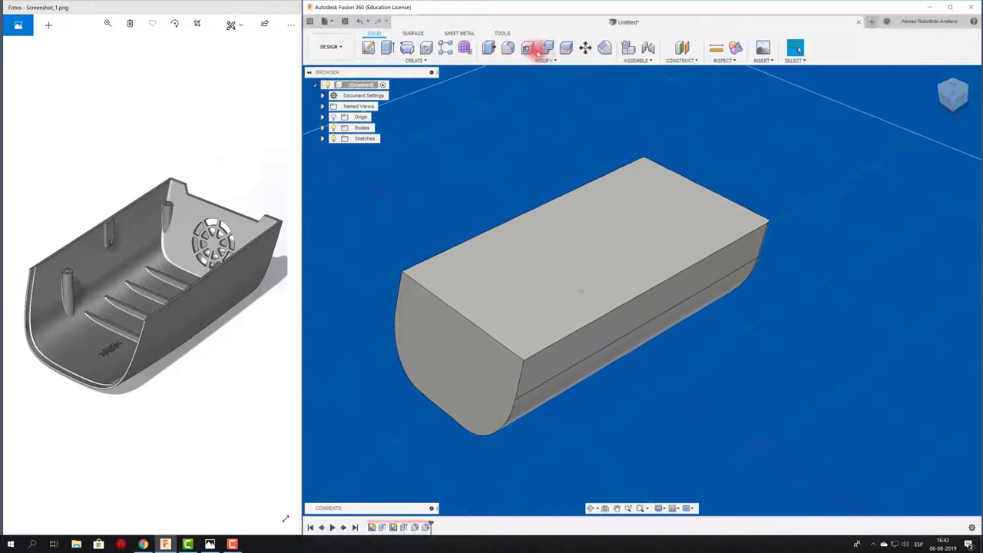
- Shell the body 1.5 mm inward, removing the top face and the curved end face
{"action": "left_click", "coordinate": [527, 48]}
{"action": "left_click", "coordinate": [554, 274]}
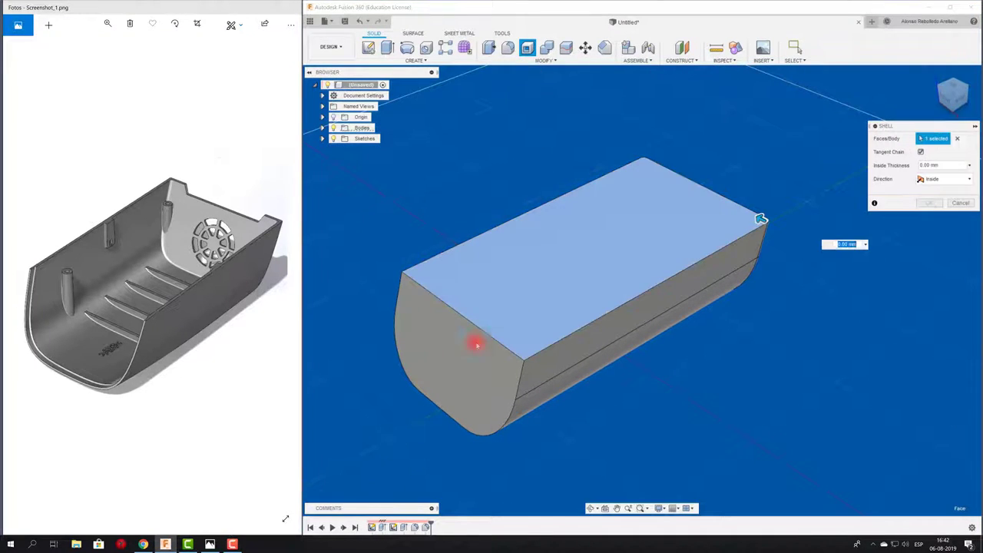
{"action": "left_click", "coordinate": [472, 338]}
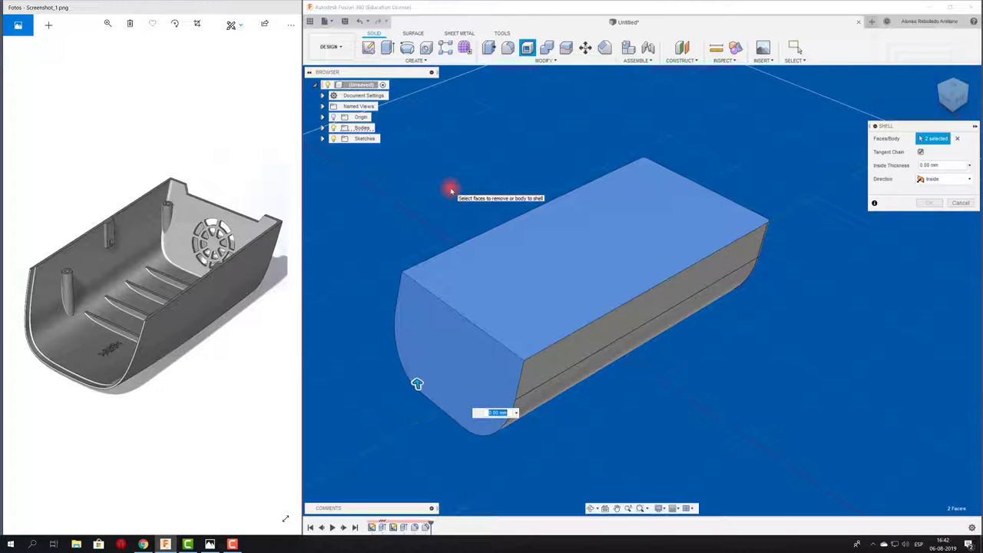
{"action": "type", "text": "2"}
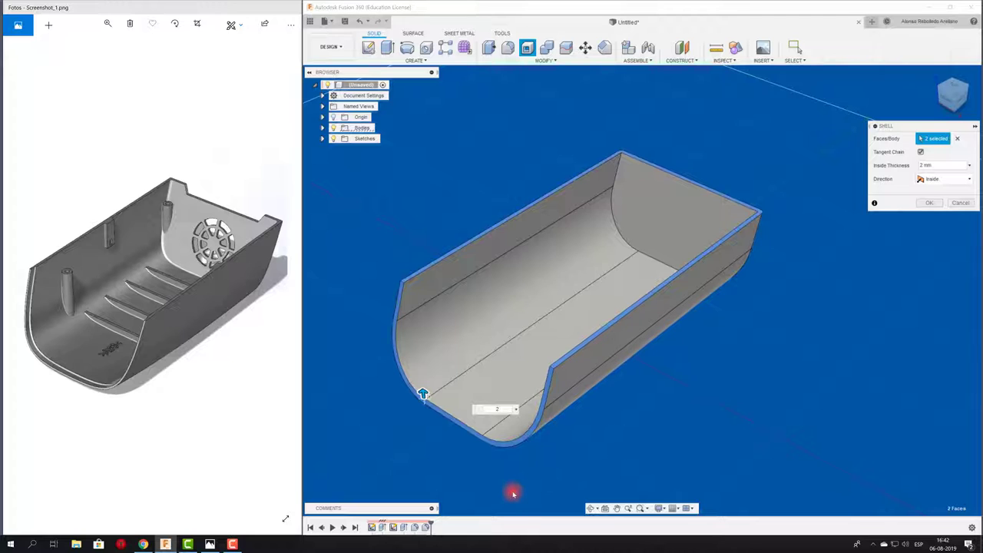
{"action": "type", "text": "4"}
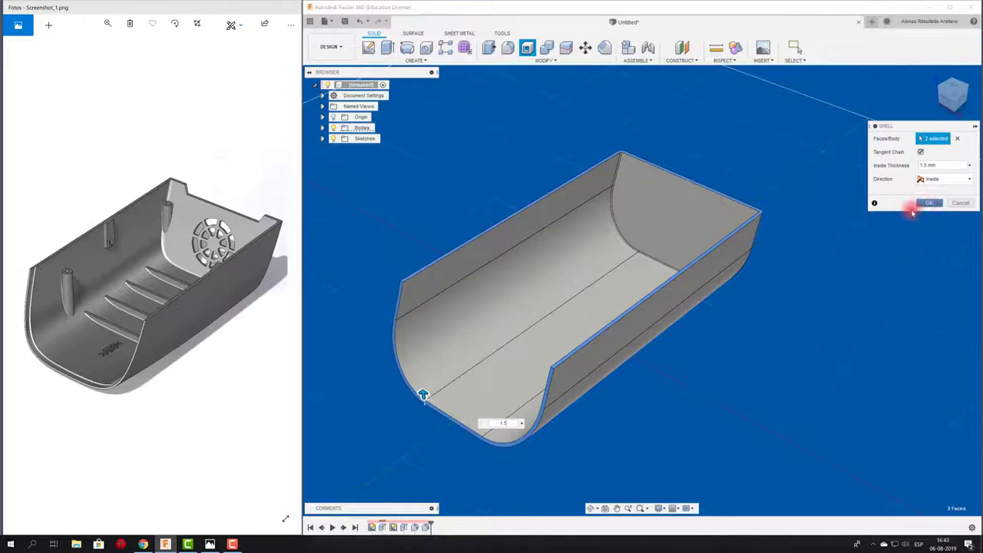
{"action": "left_click", "coordinate": [924, 204]}
{"action": "mouse_move", "coordinate": [417, 226]}
{"action": "middle_mouse_down", "text": "shift"}
{"action": "mouse_move", "coordinate": [465, 220]}
{"action": "mouse_move", "coordinate": [455, 198]}
{"action": "mouse_move", "coordinate": [510, 143]}
{"action": "middle_mouse_up", "text": "shift"}
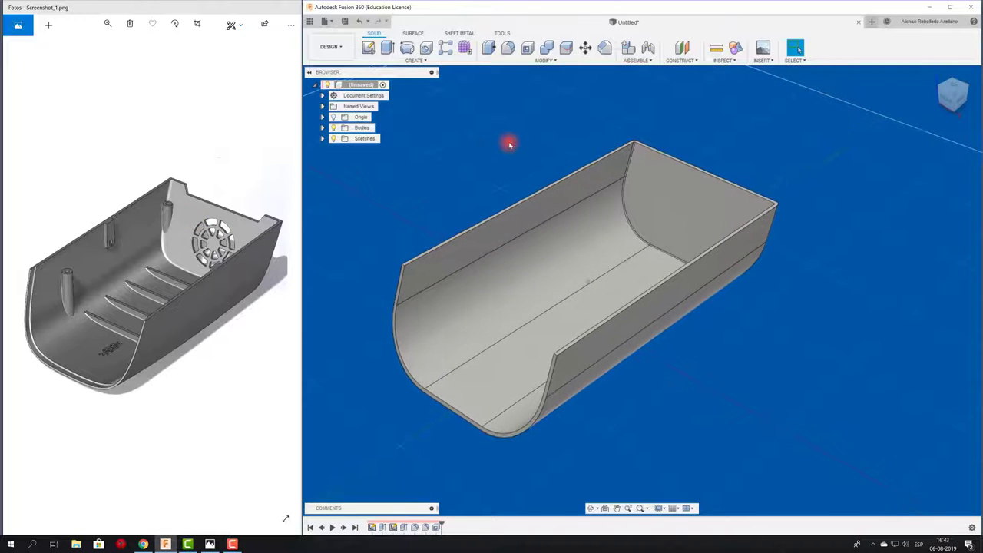
{"action": "left_click", "coordinate": [735, 48]}
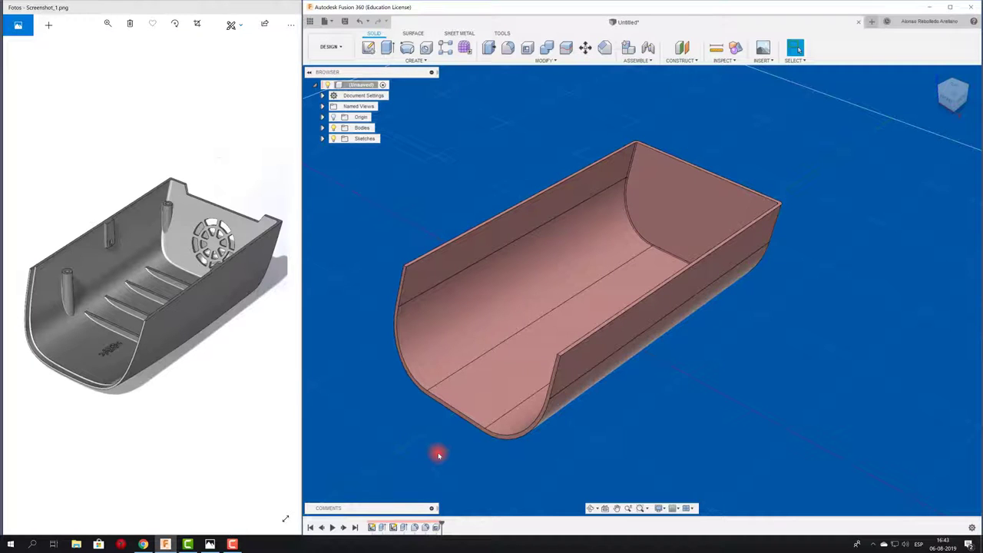
{"action": "middle_click_drag", "start_coordinate": [438, 455], "coordinate": [439, 455], "text": "shift"}
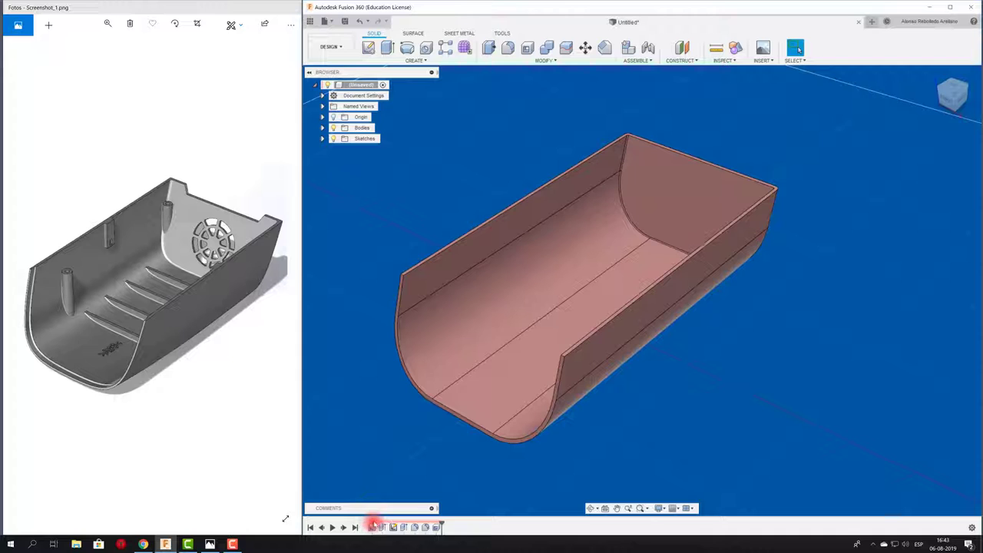
{"action": "mouse_move", "coordinate": [373, 526]}
{"action": "left_mouse_down"}
{"action": "mouse_move", "coordinate": [434, 527]}
{"action": "mouse_move", "coordinate": [373, 527]}
{"action": "left_mouse_up"}
{"action": "left_click", "coordinate": [356, 432]}
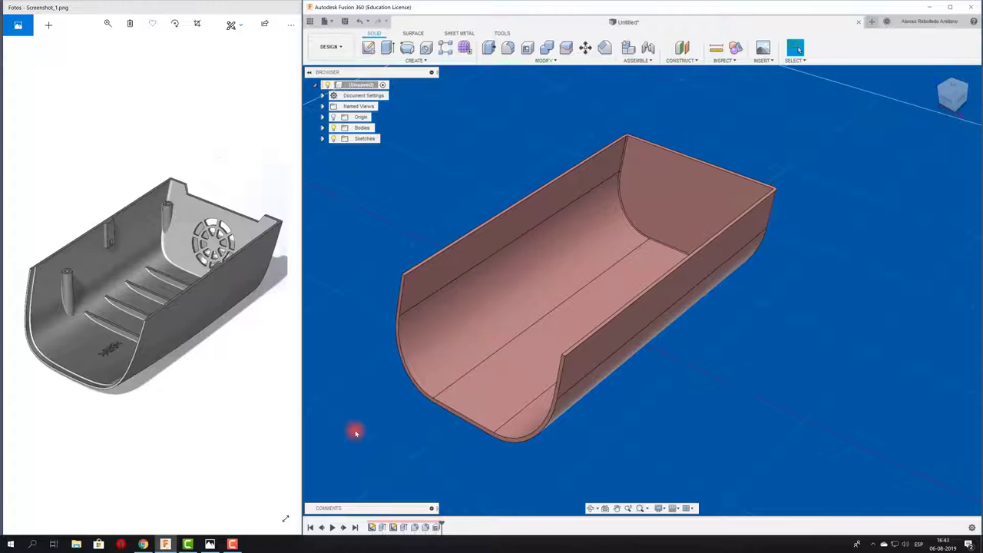
{"action": "scroll", "coordinate": [356, 432], "scroll_direction": "up", "scroll_amount": 2}
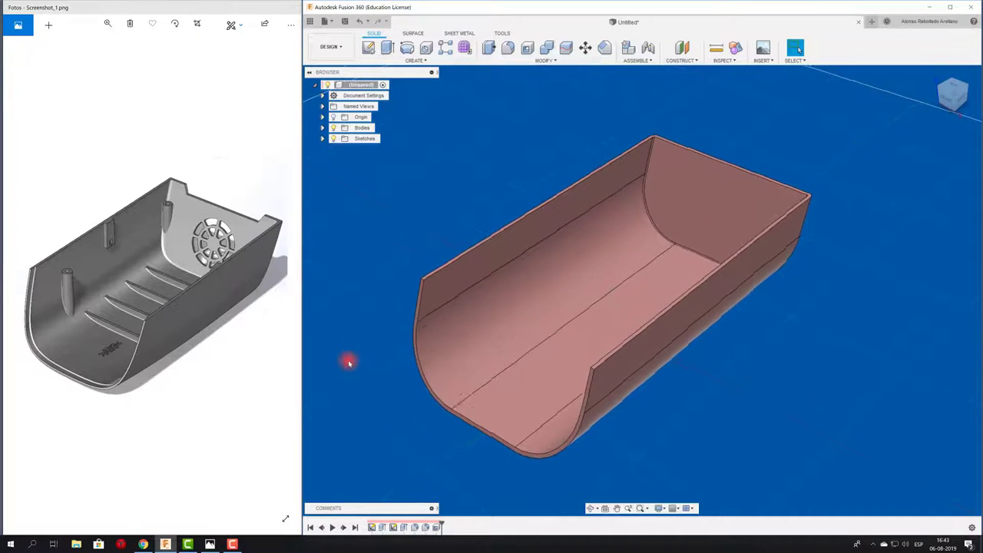
{"action": "middle_click_drag", "start_coordinate": [355, 433], "coordinate": [346, 362], "text": "shift"}
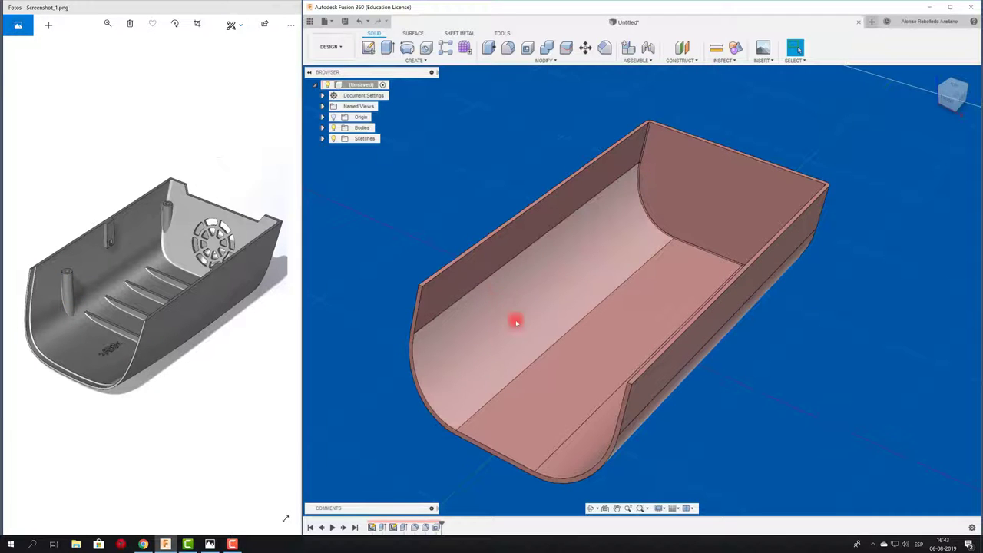
{"action": "middle_click_drag", "start_coordinate": [507, 317], "coordinate": [404, 258], "text": "shift"}
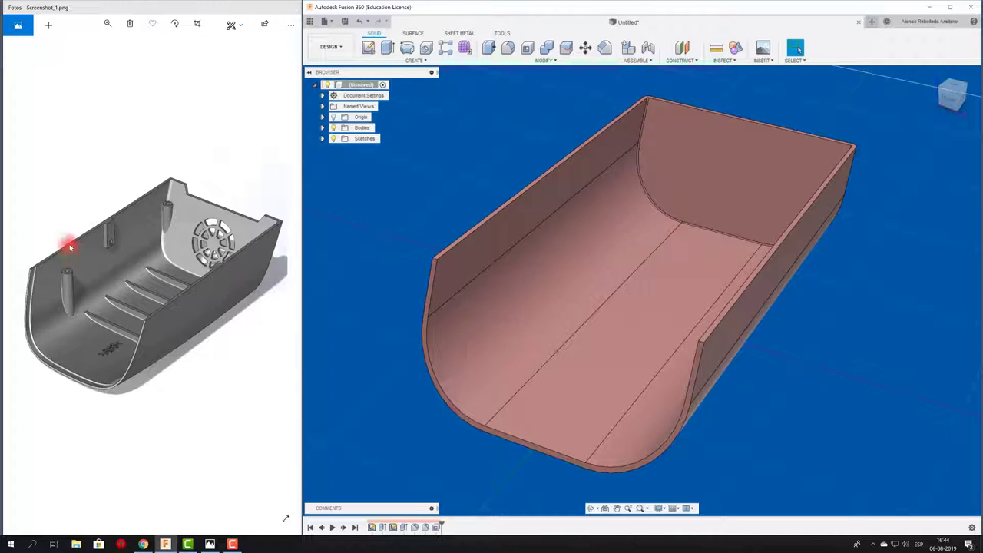
{"action": "scroll", "coordinate": [492, 270], "scroll_direction": "up", "scroll_amount": 2}
{"action": "scroll", "coordinate": [468, 202], "scroll_direction": "up", "scroll_amount": 2}
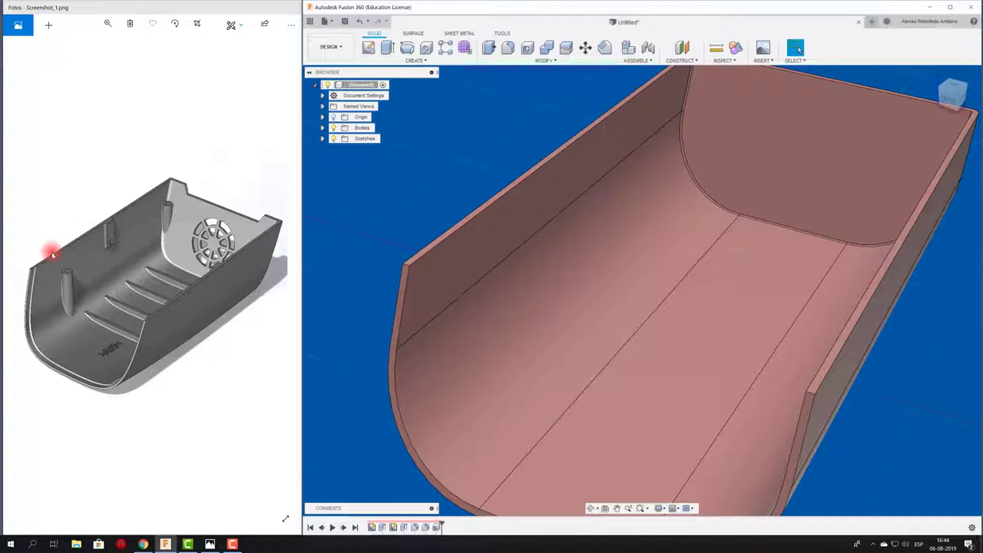
{"action": "key", "text": "F6"}
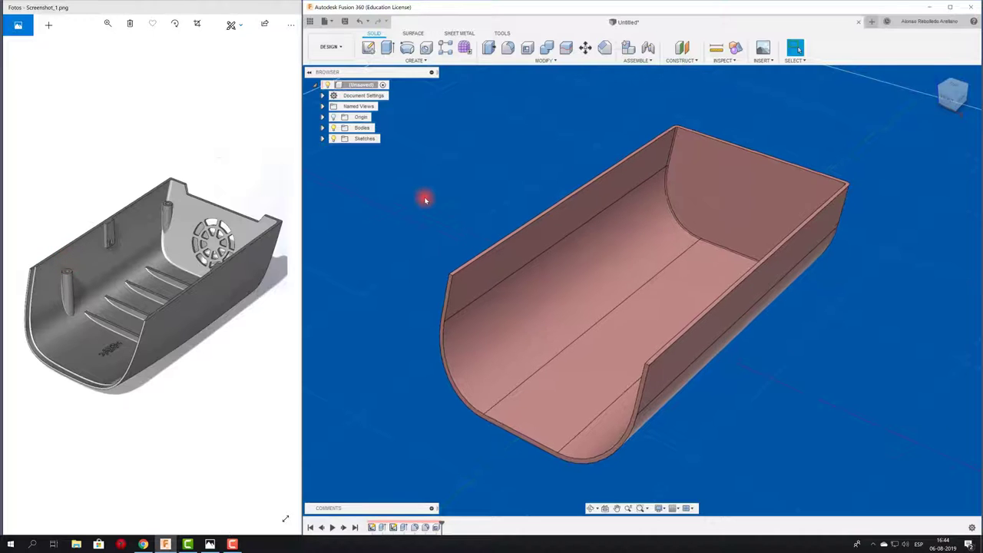
{"action": "scroll", "coordinate": [424, 198], "scroll_direction": "up", "scroll_amount": 2}
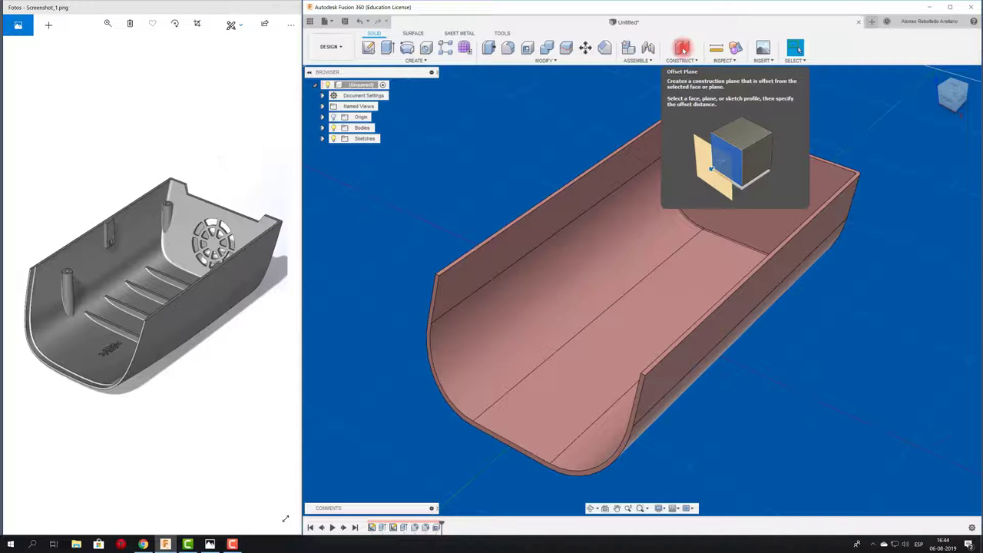
- Create an offset construction plane at -12 mm from the tray's top rim face
{"action": "left_click", "coordinate": [682, 48]}
{"action": "scroll", "coordinate": [428, 254], "scroll_direction": "up", "scroll_amount": 2}
{"action": "scroll", "coordinate": [430, 269], "scroll_direction": "up", "scroll_amount": 2}
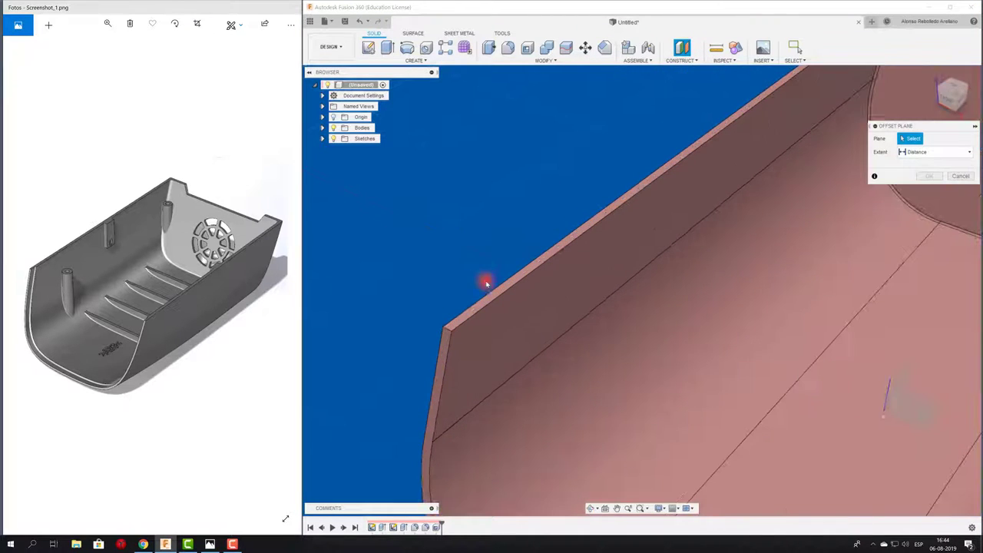
{"action": "left_click", "coordinate": [505, 282]}
{"action": "scroll", "coordinate": [444, 237], "scroll_direction": "down", "scroll_amount": 3}
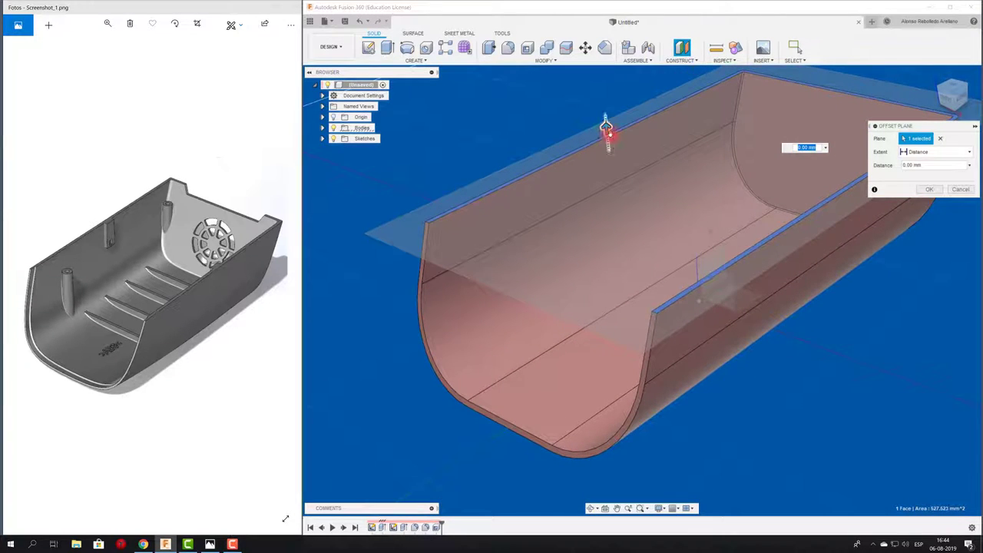
{"action": "left_click_drag", "start_coordinate": [607, 131], "coordinate": [612, 185]}
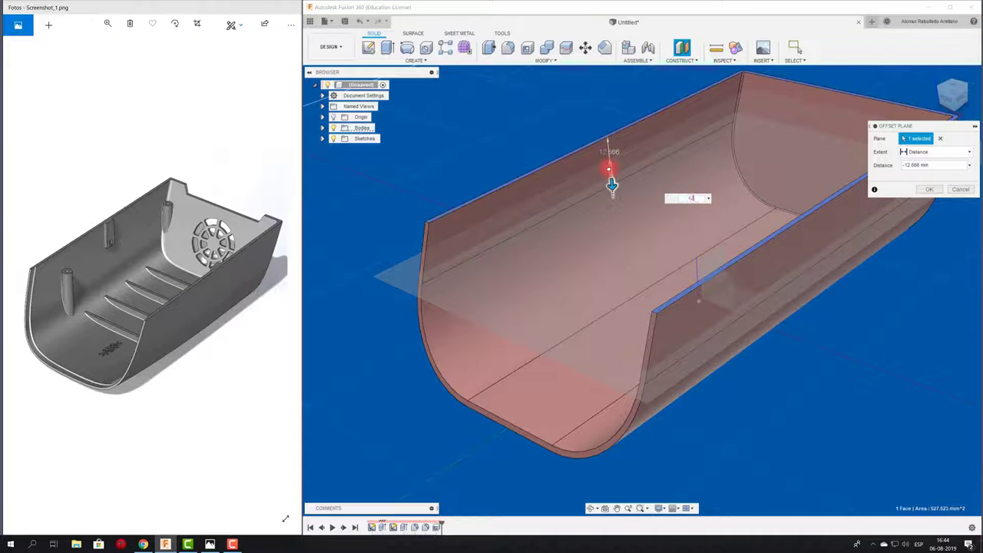
{"action": "type", "text": "2"}
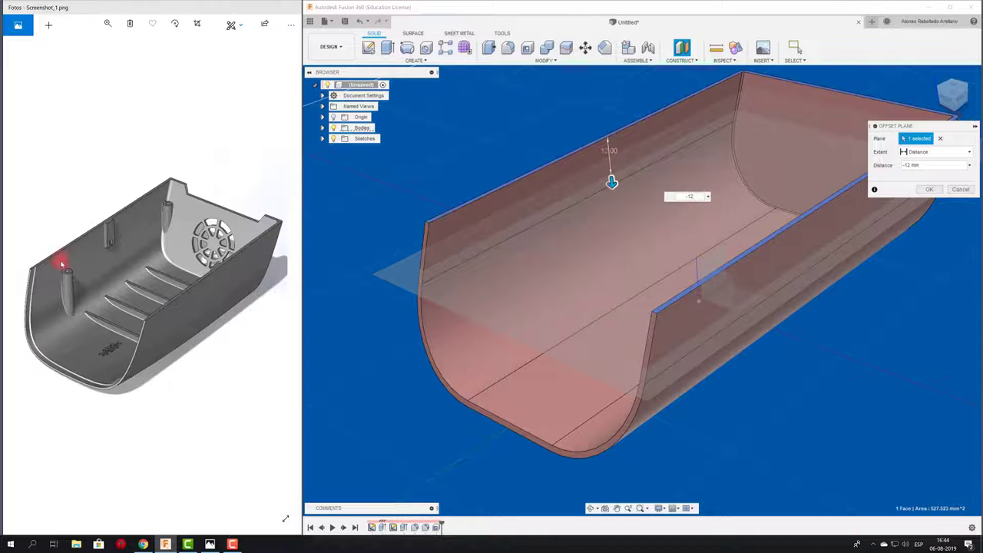
{"action": "left_click", "coordinate": [928, 190]}
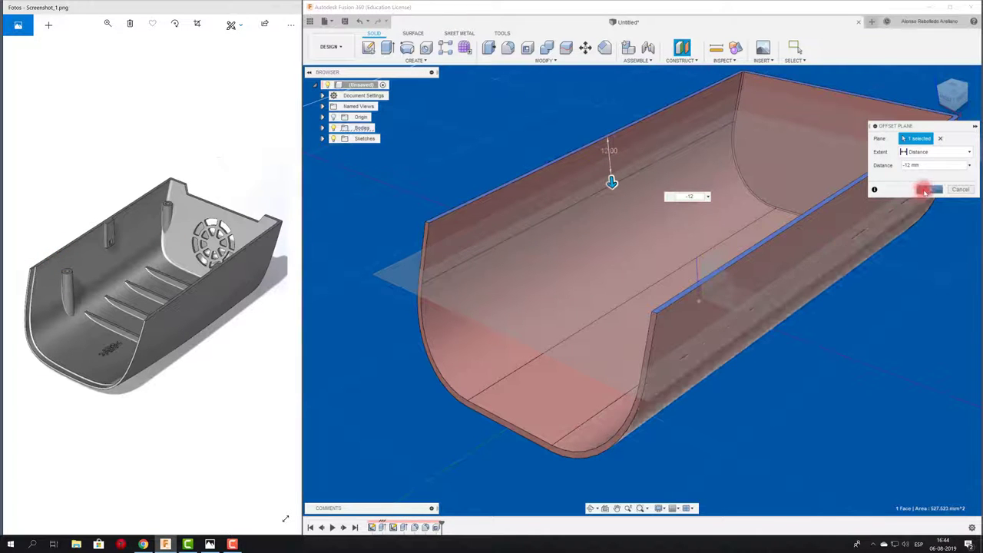
{"action": "mouse_move", "coordinate": [555, 157]}
{"action": "middle_mouse_down", "text": "shift"}
{"action": "mouse_move", "coordinate": [512, 156]}
{"action": "mouse_move", "coordinate": [575, 164]}
{"action": "mouse_move", "coordinate": [496, 193]}
{"action": "middle_mouse_up", "text": "shift"}
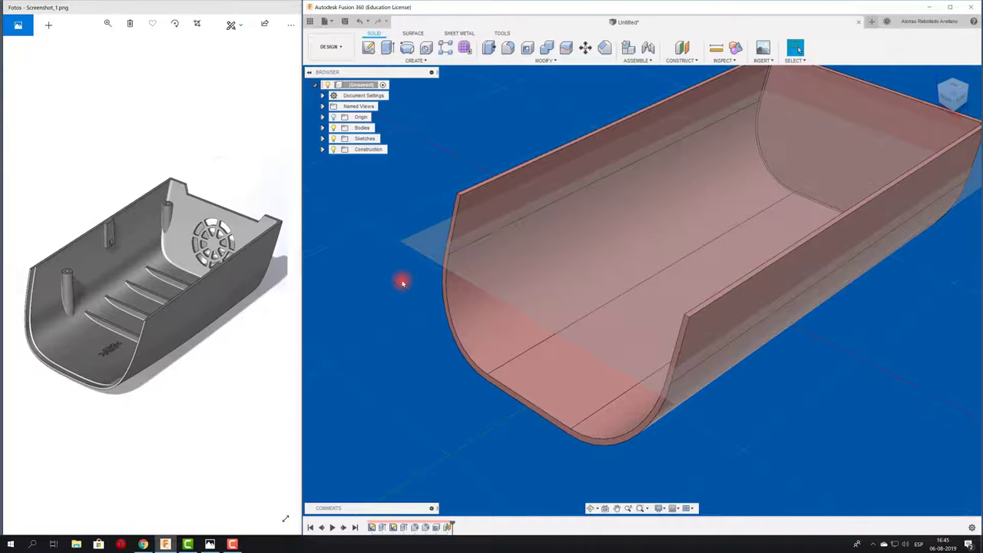
- Start a sketch on the offset plane and draw a circle near the left wall dimensioned Ø8 mm
{"action": "scroll", "coordinate": [402, 283], "scroll_direction": "down", "scroll_amount": 2}
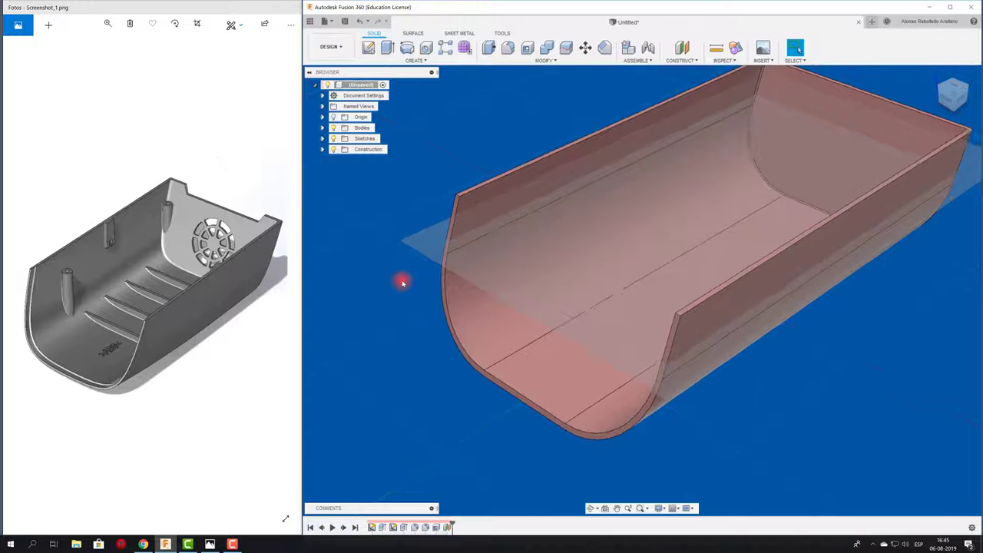
{"action": "scroll", "coordinate": [402, 283], "scroll_direction": "down", "scroll_amount": 3}
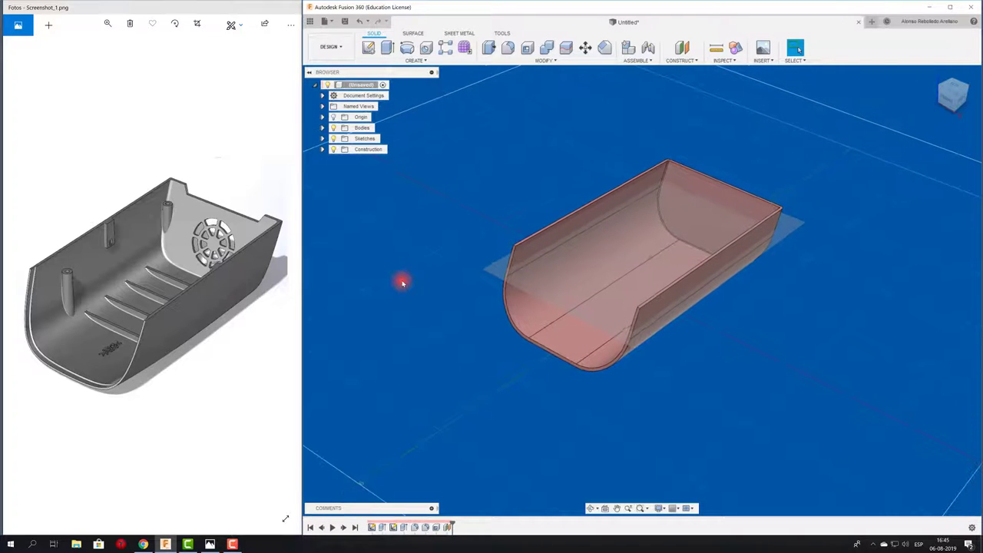
{"action": "middle_click_drag", "start_coordinate": [403, 283], "coordinate": [779, 117], "text": "shift"}
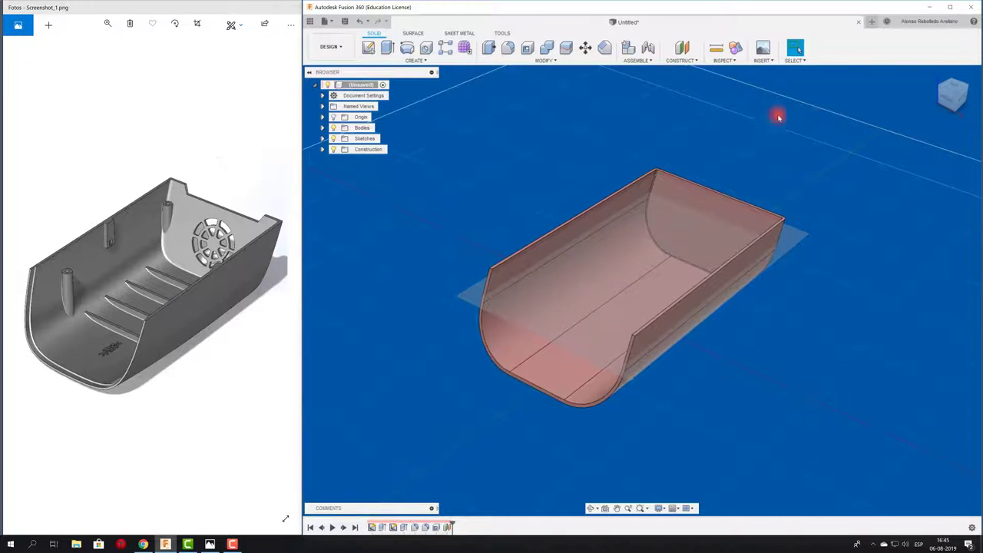
{"action": "middle_click_drag", "start_coordinate": [477, 215], "coordinate": [472, 210]}
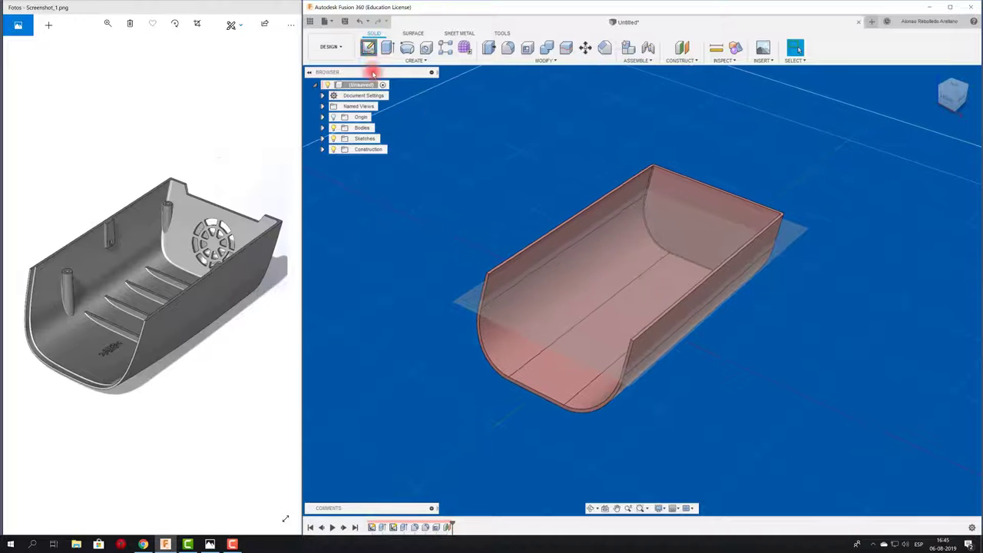
{"action": "left_click", "coordinate": [464, 302]}
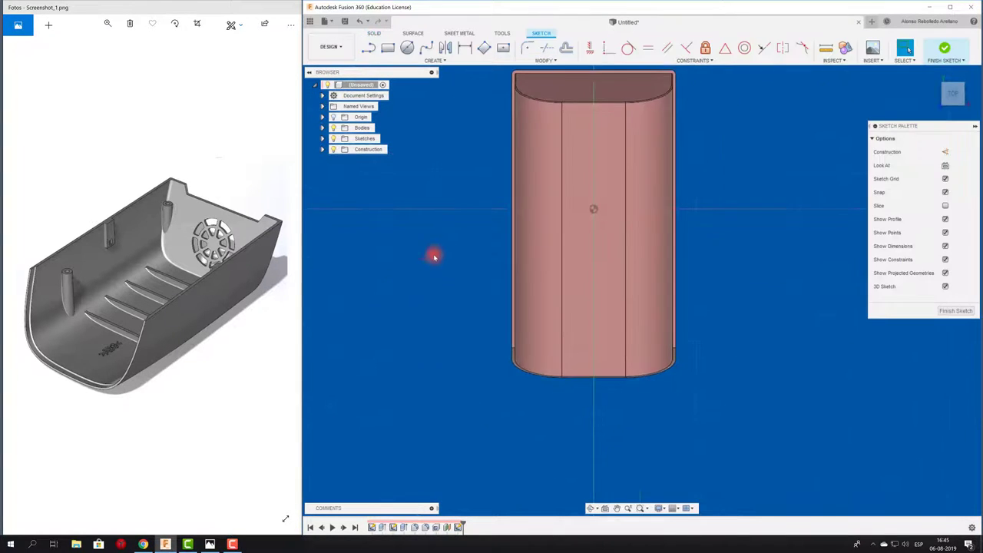
{"action": "left_click", "coordinate": [407, 47]}
{"action": "scroll", "coordinate": [550, 310], "scroll_direction": "up", "scroll_amount": 2}
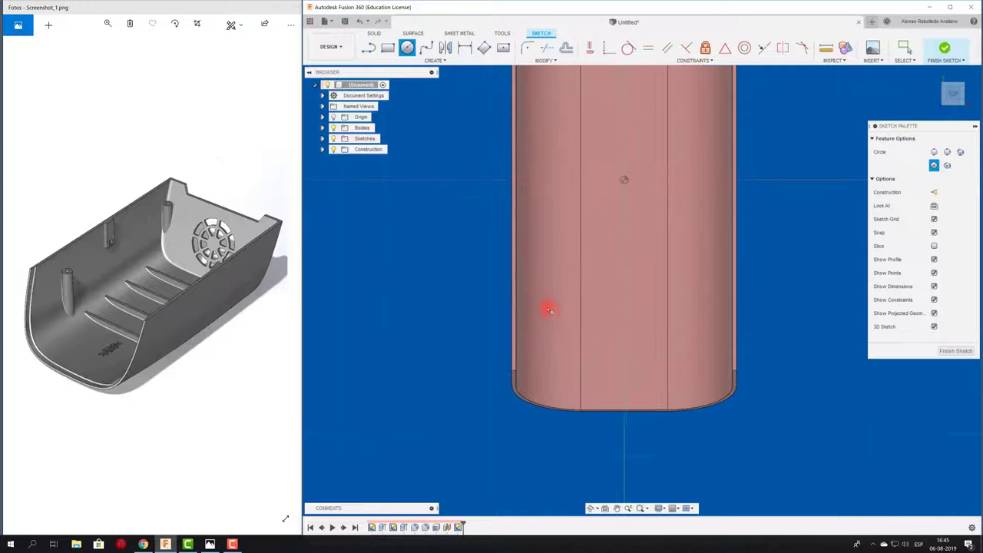
{"action": "left_click", "coordinate": [554, 307]}
{"action": "left_click", "coordinate": [564, 296]}
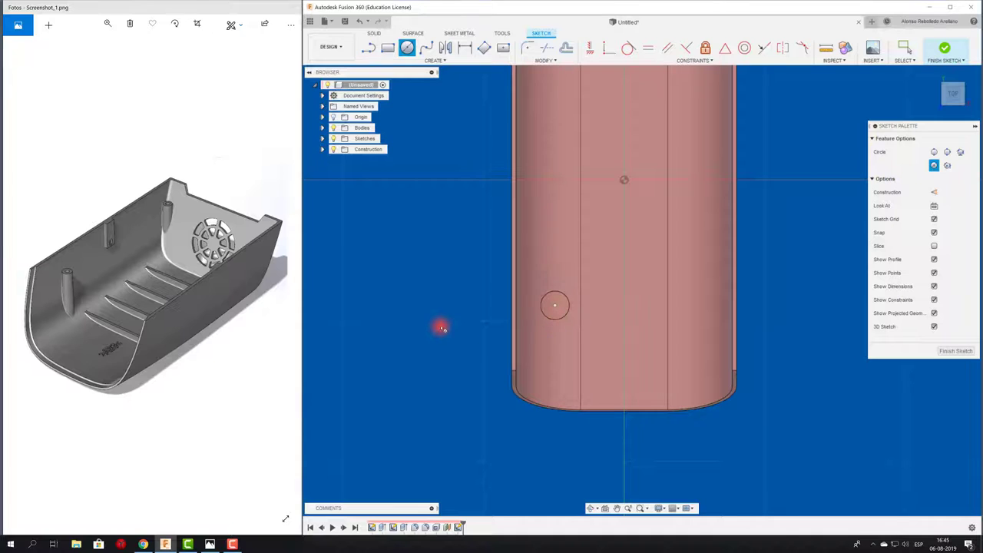
{"action": "key", "text": "d"}
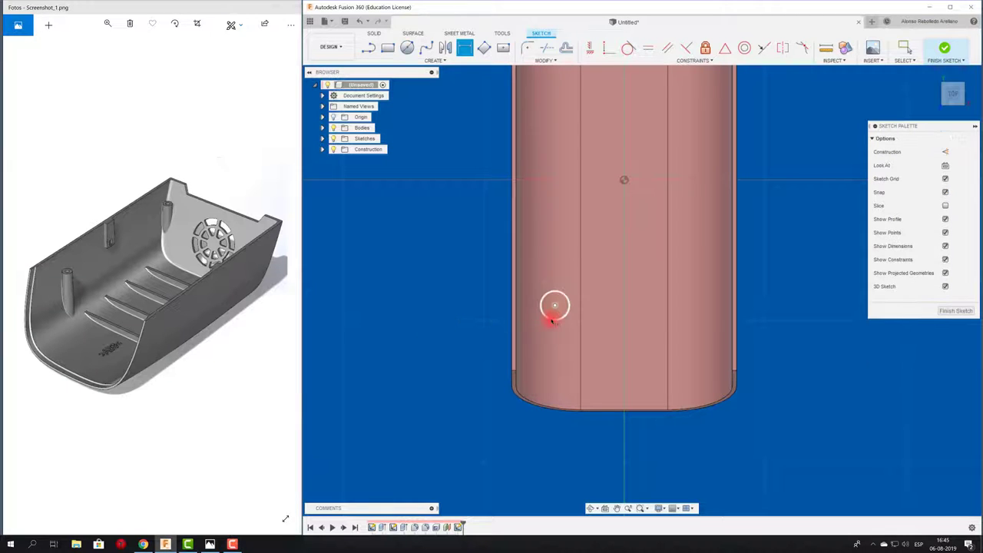
{"action": "left_click", "coordinate": [555, 320]}
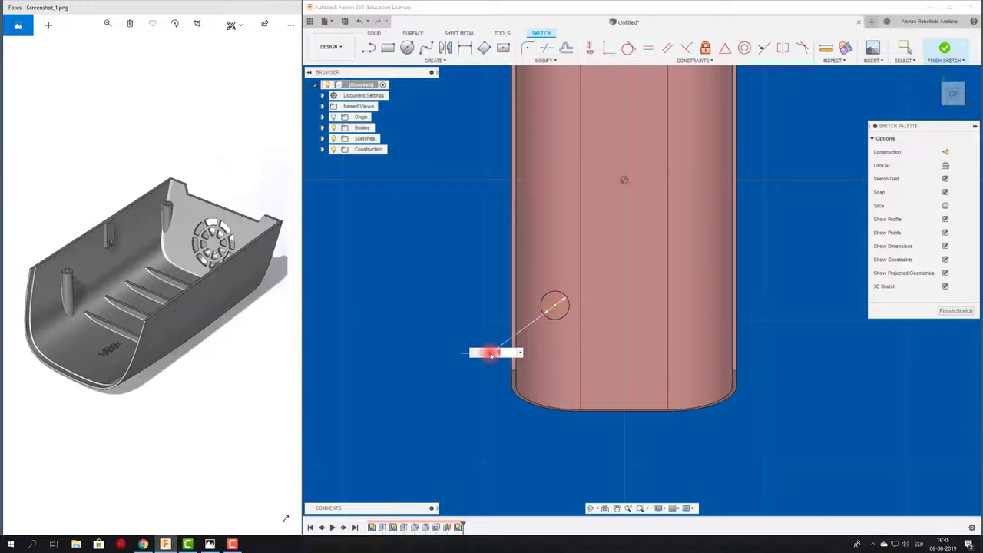
{"action": "key", "text": "Return"}
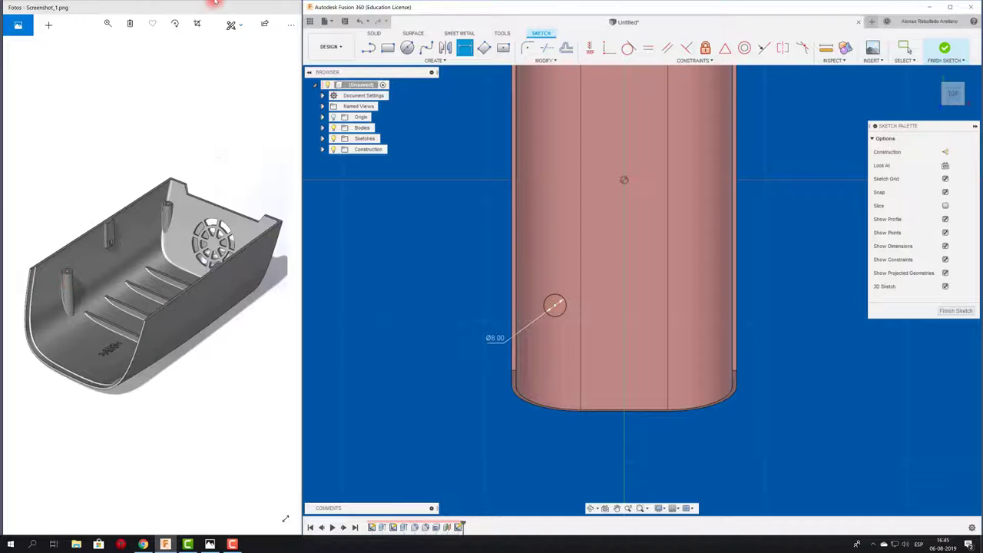
- Add a smaller concentric circle inside the 8 mm circle and finish the sketch
{"action": "left_click", "coordinate": [408, 48]}
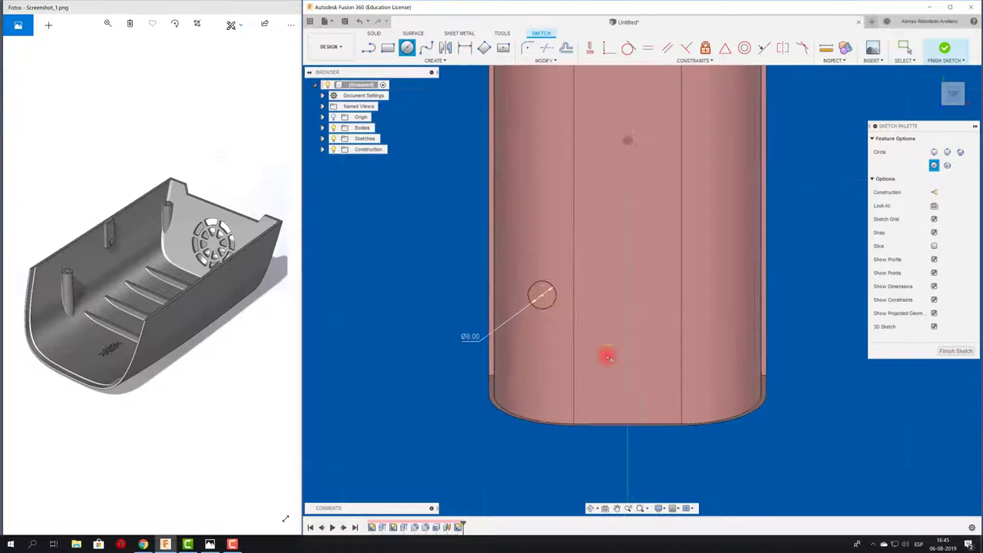
{"action": "scroll", "coordinate": [603, 346], "scroll_direction": "up", "scroll_amount": 4}
{"action": "left_click", "coordinate": [521, 278]}
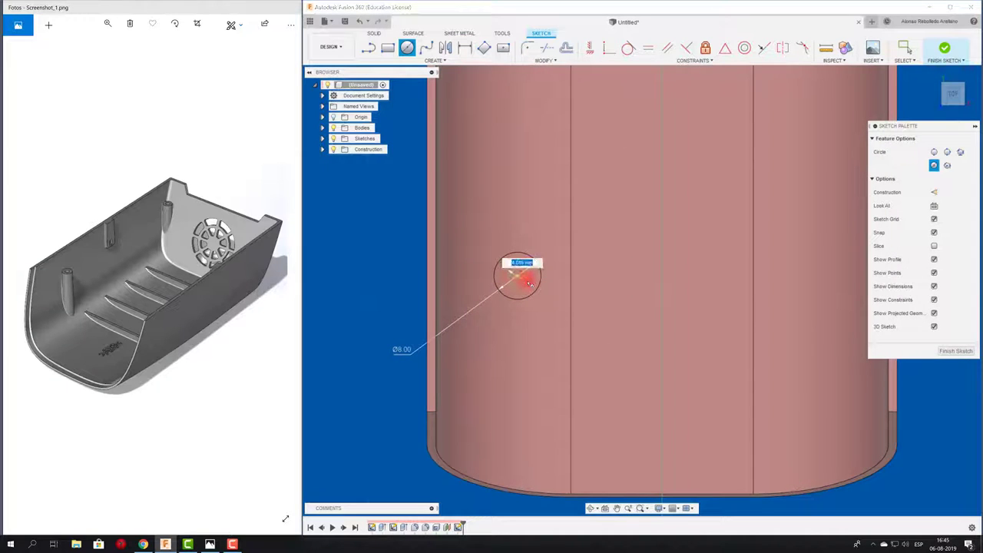
{"action": "type", "text": "4"}
{"action": "key", "text": "Return"}
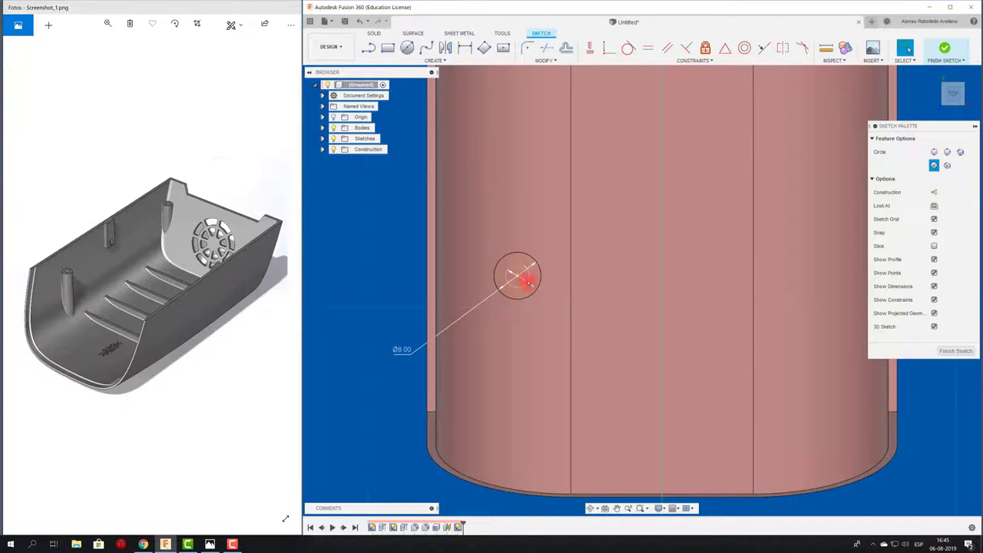
{"action": "key", "text": "Escape"}
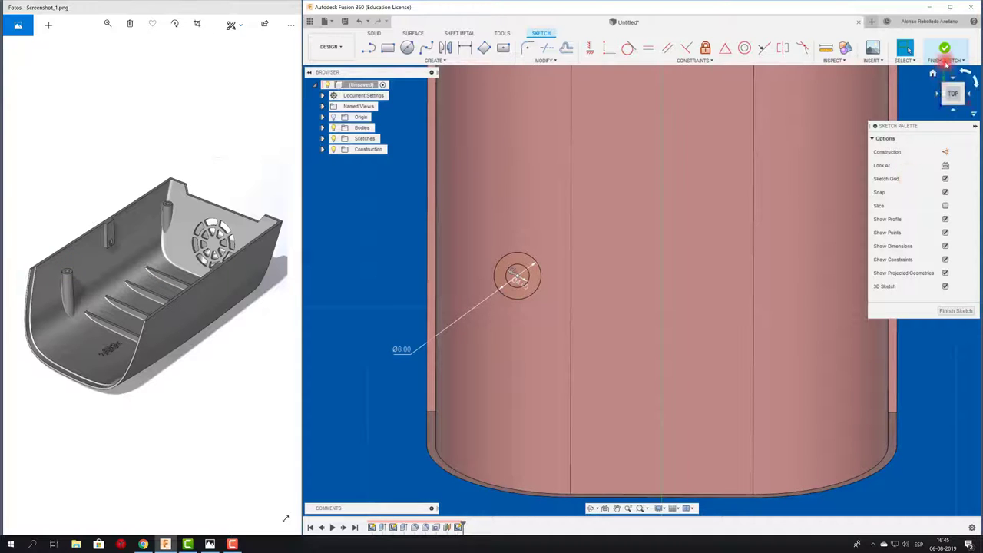
{"action": "left_click", "coordinate": [945, 48]}
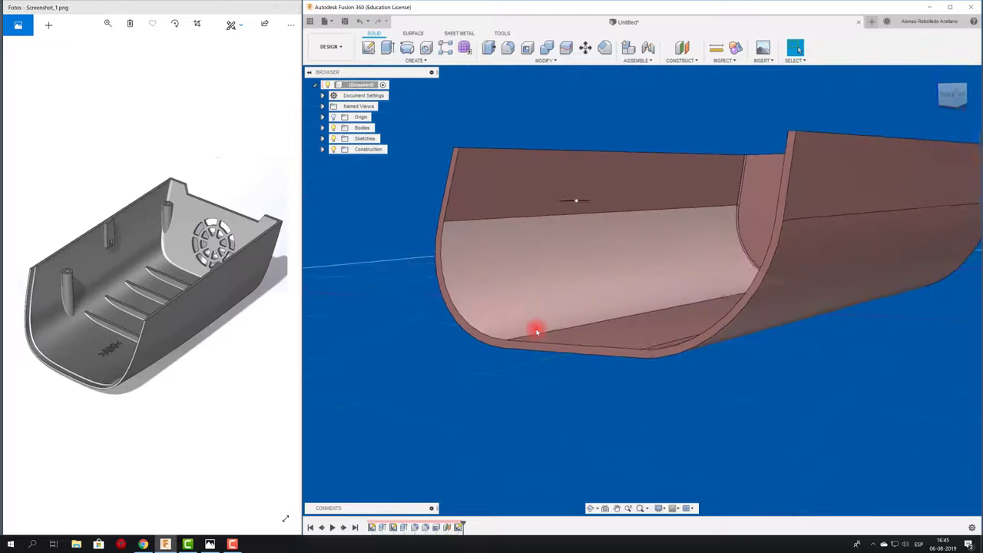
- Orbit the tray to an edge-on view of the concentric-circle sketch
{"action": "mouse_move", "coordinate": [536, 331]}
{"action": "middle_mouse_down", "text": "shift"}
{"action": "mouse_move", "coordinate": [638, 348]}
{"action": "mouse_move", "coordinate": [581, 264]}
{"action": "mouse_move", "coordinate": [535, 158]}
{"action": "middle_mouse_up", "text": "shift"}
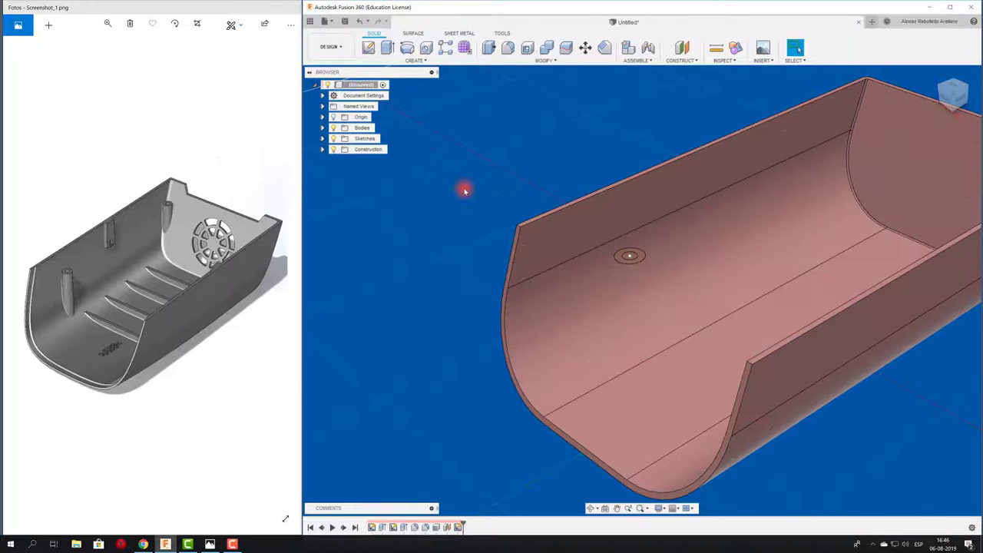
- Extrude the ring between the two circles downward as a new body, about 14.321 mm
{"action": "left_click", "coordinate": [388, 49]}
{"action": "scroll", "coordinate": [650, 237], "scroll_direction": "up", "scroll_amount": 3}
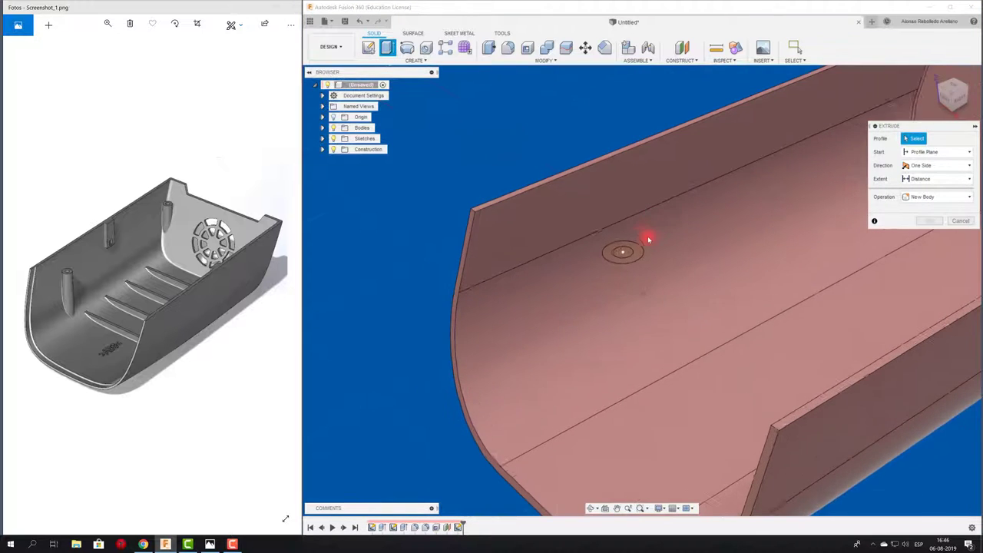
{"action": "left_click", "coordinate": [624, 250]}
{"action": "scroll", "coordinate": [663, 300], "scroll_direction": "down", "scroll_amount": 3}
{"action": "mouse_move", "coordinate": [660, 302]}
{"action": "middle_mouse_down", "text": "shift"}
{"action": "mouse_move", "coordinate": [452, 222]}
{"action": "mouse_move", "coordinate": [626, 228]}
{"action": "middle_mouse_up", "text": "shift"}
{"action": "left_click_drag", "start_coordinate": [670, 228], "coordinate": [670, 262]}
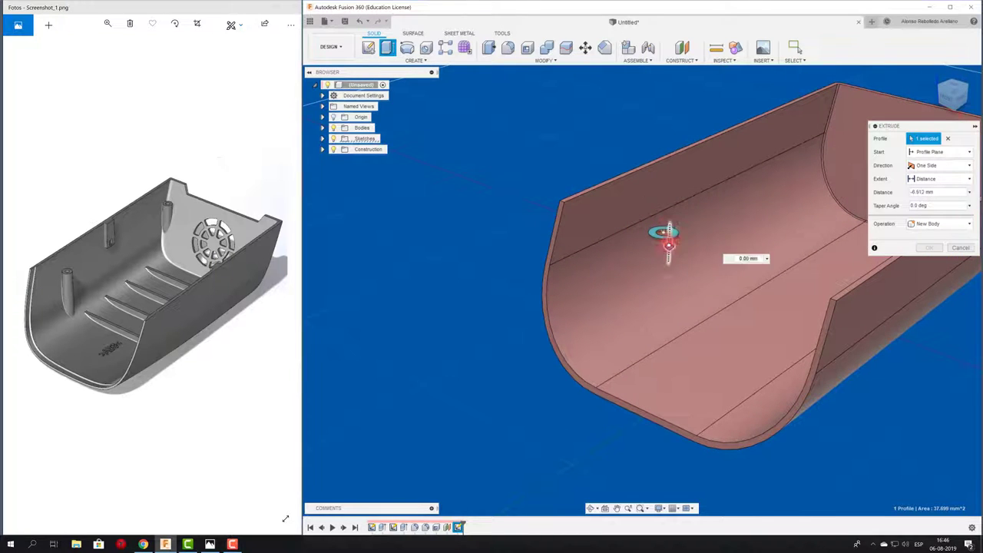
{"action": "middle_click_drag", "start_coordinate": [671, 265], "coordinate": [910, 127], "text": "shift"}
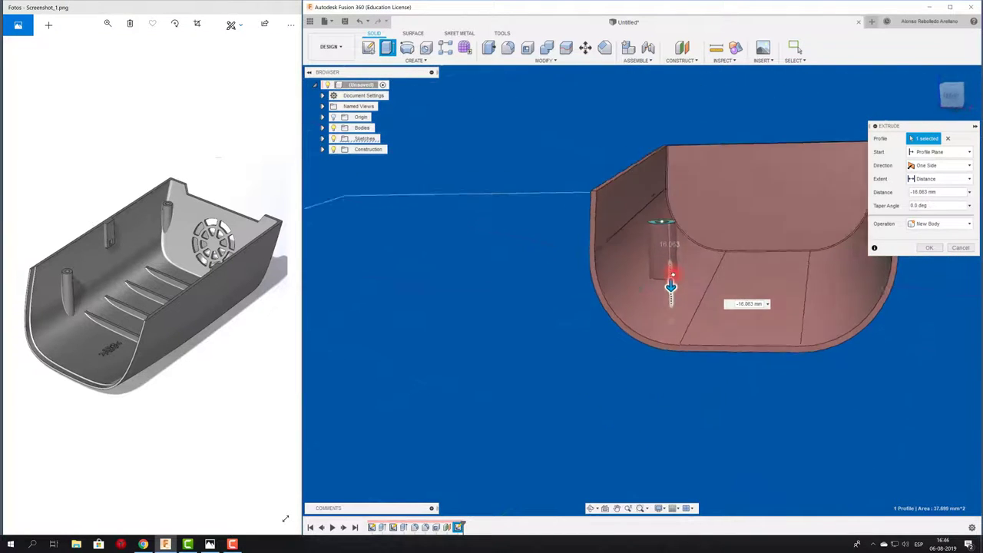
{"action": "left_click", "coordinate": [950, 98]}
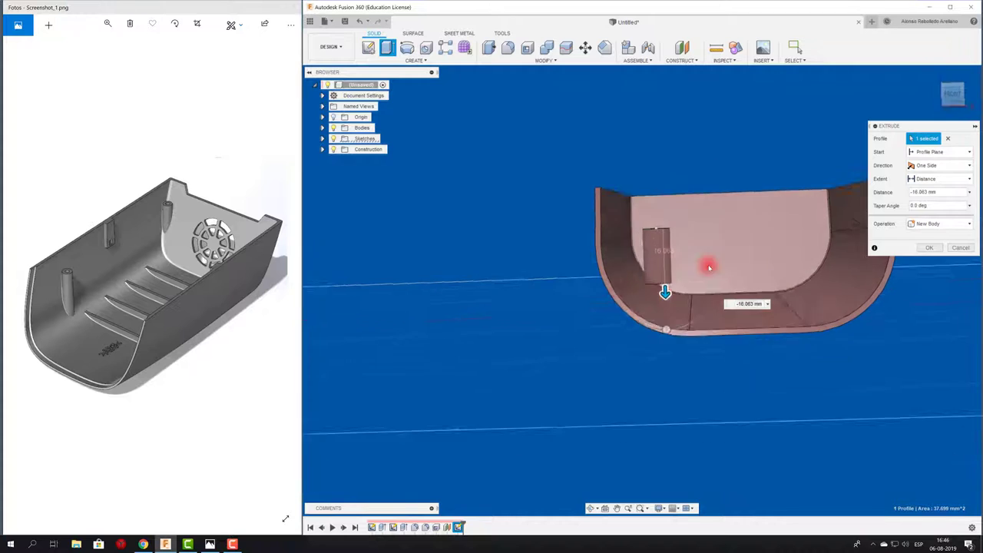
{"action": "left_click_drag", "start_coordinate": [655, 304], "coordinate": [656, 355]}
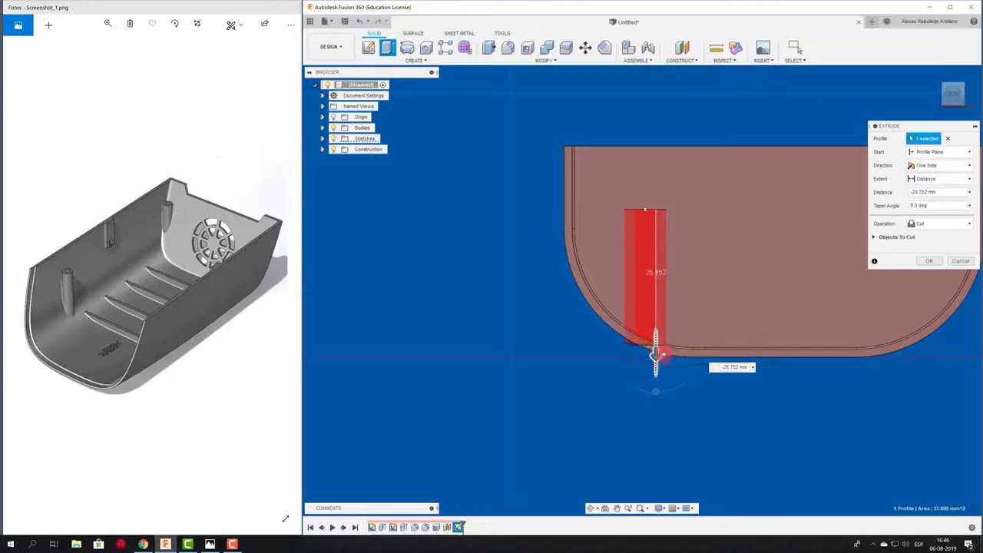
{"action": "scroll", "coordinate": [655, 352], "scroll_direction": "up", "scroll_amount": 1}
{"action": "scroll", "coordinate": [654, 351], "scroll_direction": "up", "scroll_amount": 2}
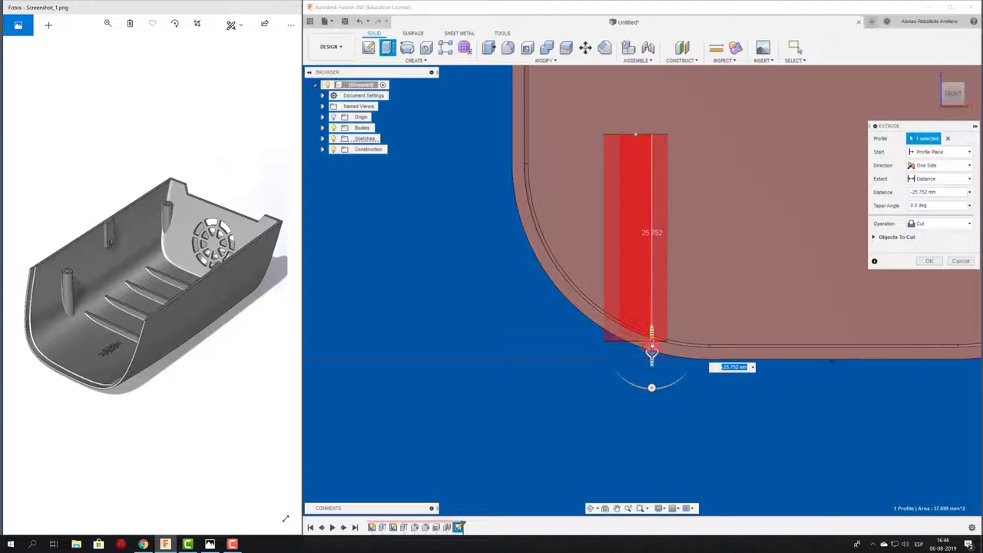
{"action": "left_click_drag", "start_coordinate": [651, 351], "coordinate": [652, 260]}
- Look around the post preview and enter a -8° taper angle
{"action": "middle_click_drag", "start_coordinate": [653, 260], "coordinate": [709, 264], "text": "shift"}
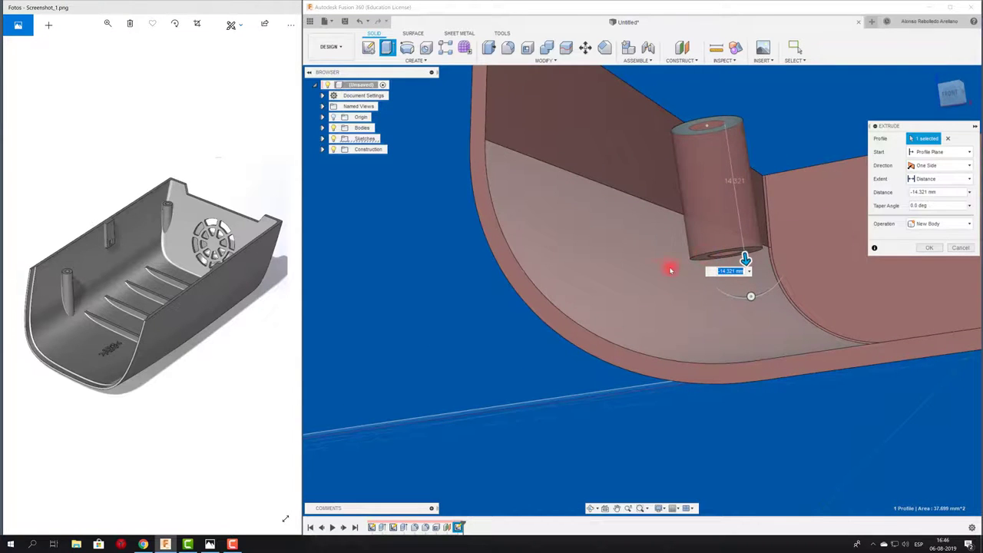
{"action": "middle_click_drag", "start_coordinate": [670, 269], "coordinate": [484, 302], "text": "shift"}
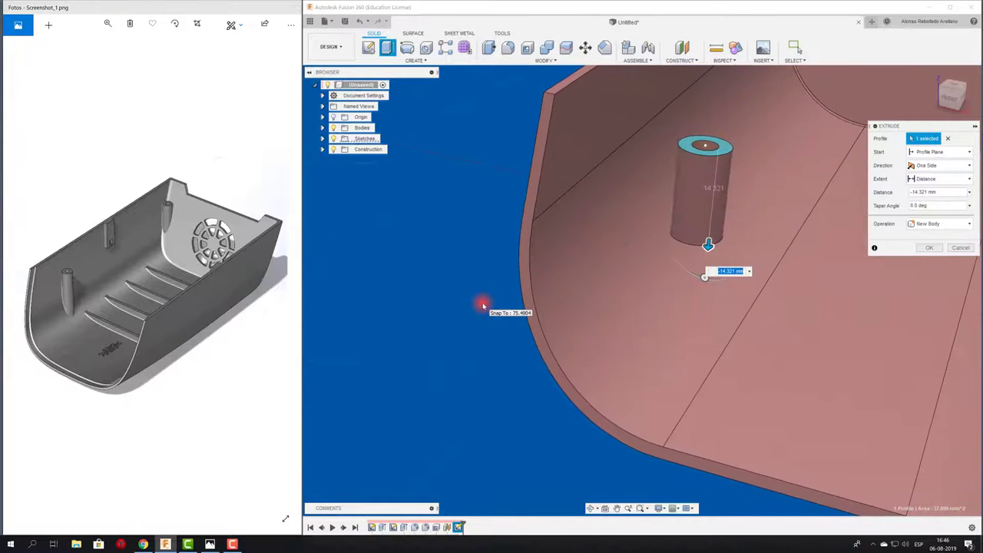
{"action": "mouse_move", "coordinate": [484, 305]}
{"action": "middle_mouse_down", "text": "shift"}
{"action": "mouse_move", "coordinate": [558, 180]}
{"action": "mouse_move", "coordinate": [562, 249]}
{"action": "middle_mouse_up", "text": "shift"}
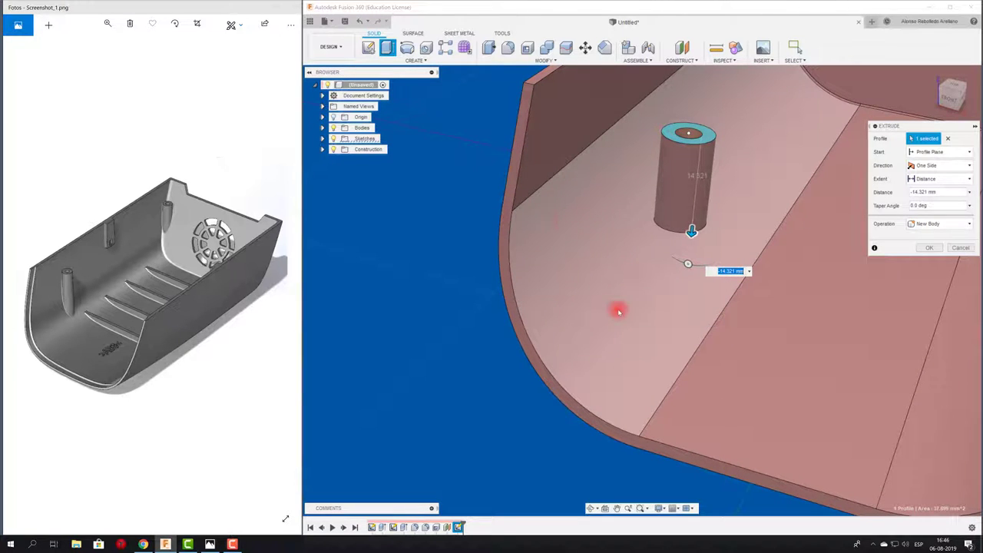
{"action": "mouse_move", "coordinate": [343, 253]}
{"action": "middle_mouse_down", "text": "shift"}
{"action": "mouse_move", "coordinate": [960, 234]}
{"action": "mouse_move", "coordinate": [943, 206]}
{"action": "middle_mouse_up", "text": "shift"}
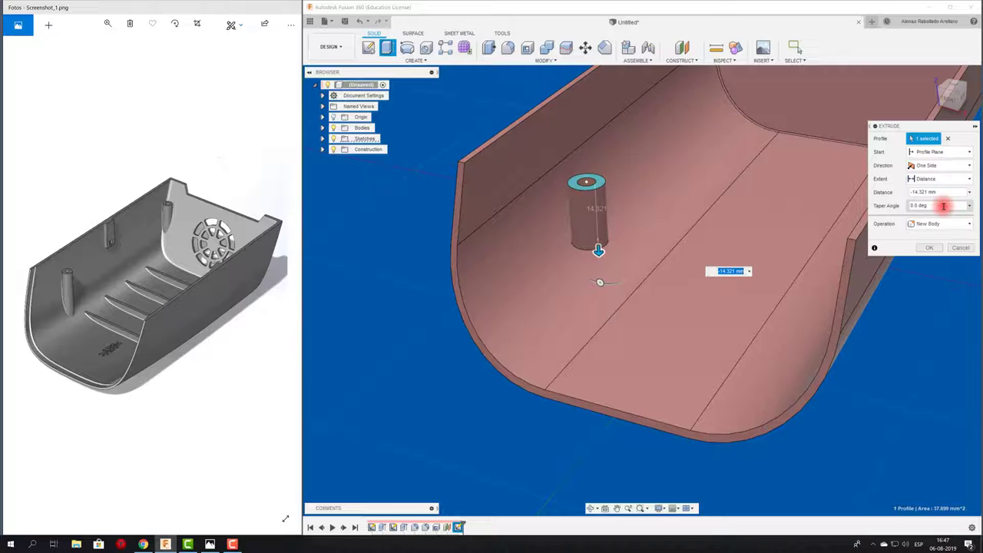
{"action": "left_click", "coordinate": [944, 206]}
{"action": "type", "text": "-8"}
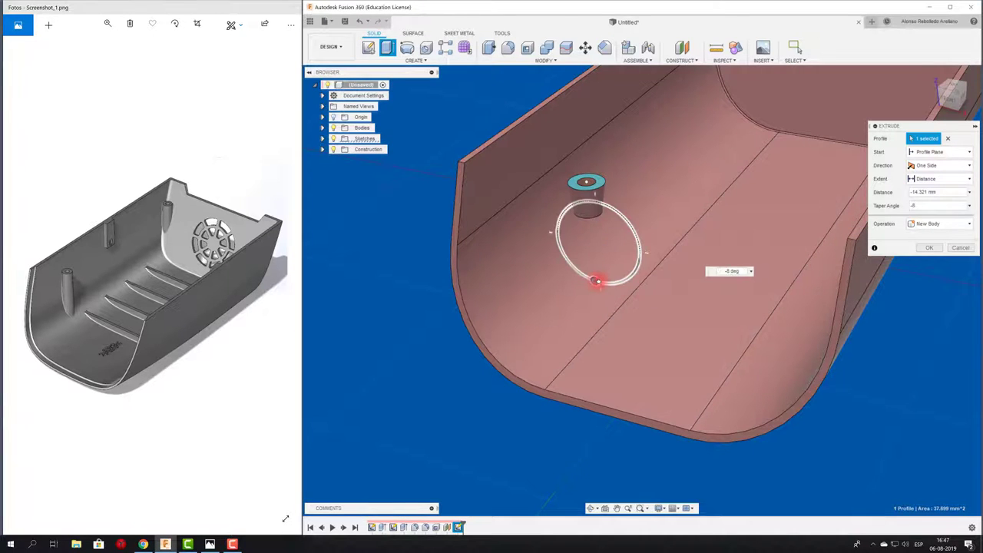
- Change the post's taper angle to 1°
{"action": "left_click_drag", "start_coordinate": [597, 280], "coordinate": [604, 274]}
{"action": "left_click", "coordinate": [657, 264]}
{"action": "type", "text": "1"}
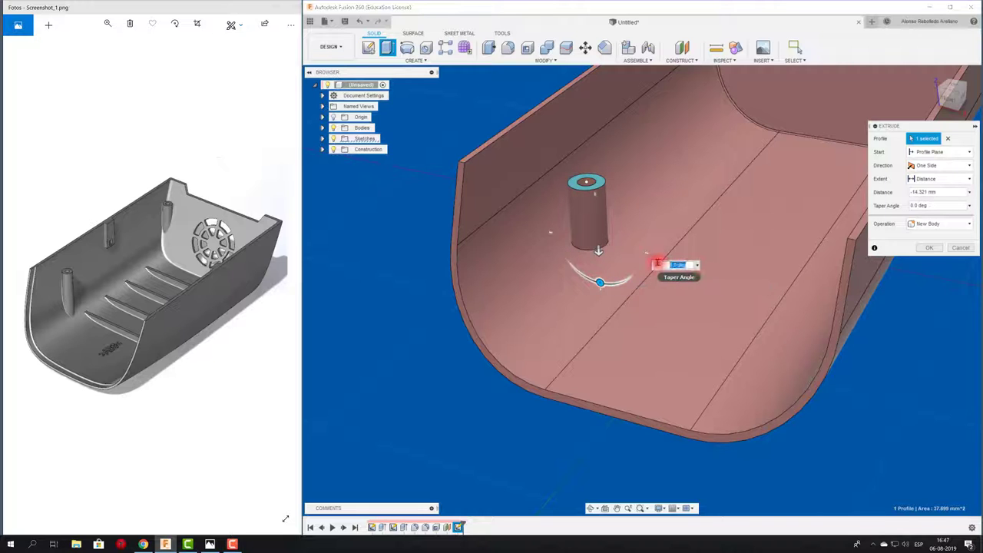
{"action": "left_click", "coordinate": [950, 96]}
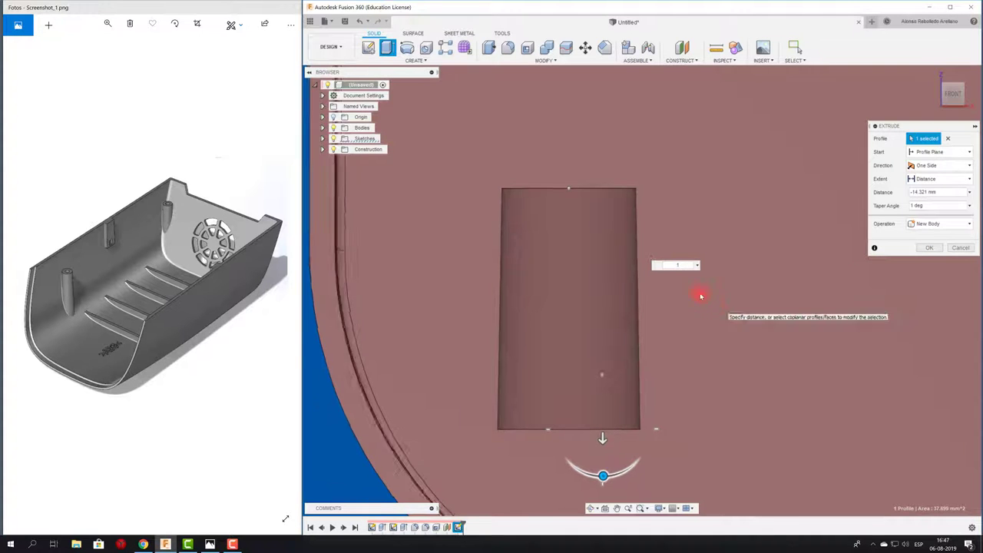
{"action": "mouse_move", "coordinate": [698, 292]}
{"action": "middle_mouse_down", "text": "shift"}
{"action": "mouse_move", "coordinate": [661, 269]}
{"action": "mouse_move", "coordinate": [850, 257]}
{"action": "mouse_move", "coordinate": [944, 202]}
{"action": "mouse_move", "coordinate": [945, 190]}
{"action": "middle_mouse_up", "text": "shift"}
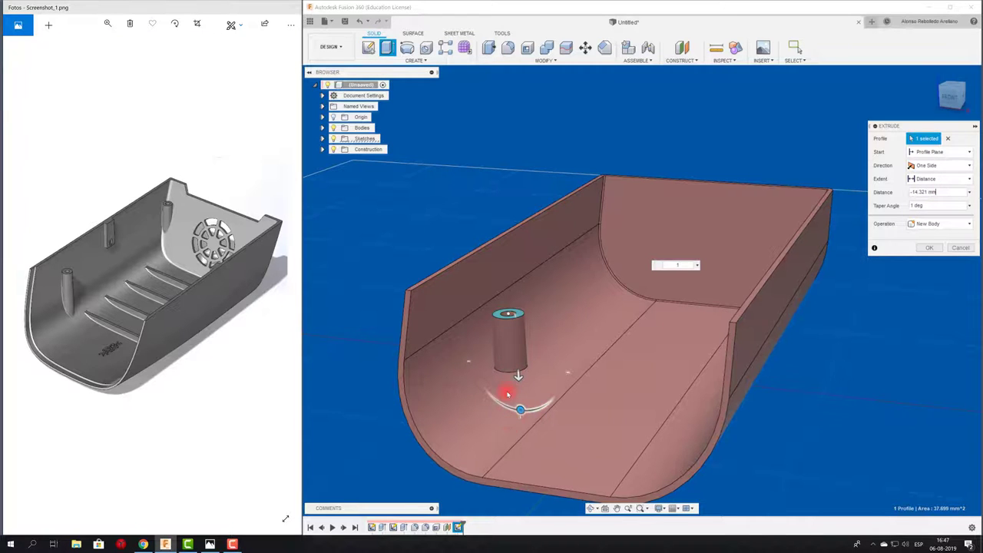
{"action": "mouse_move", "coordinate": [507, 394]}
{"action": "middle_mouse_down", "text": "shift"}
{"action": "mouse_move", "coordinate": [860, 178]}
{"action": "mouse_move", "coordinate": [500, 423]}
{"action": "middle_mouse_up", "text": "shift"}
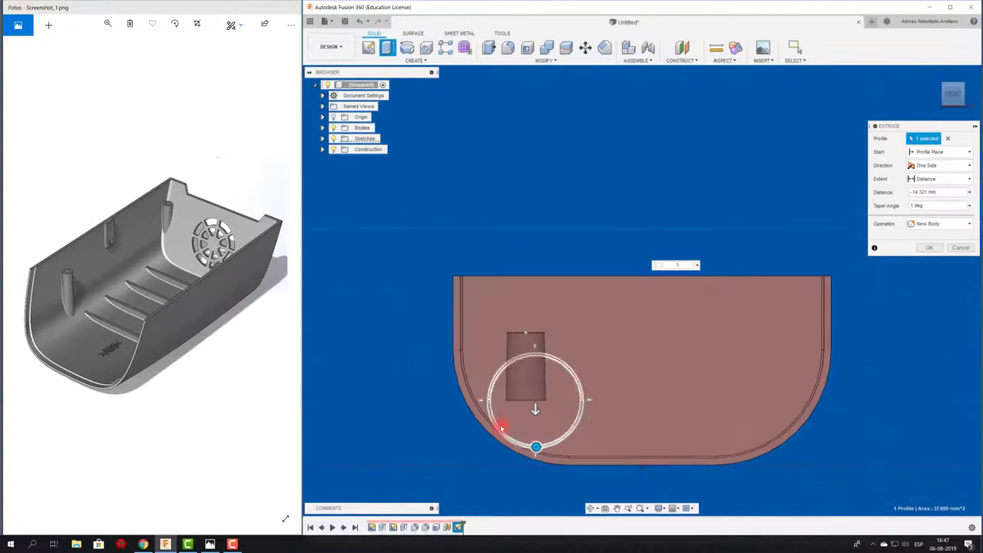
- Extend the post To Object on the tray's curved inner floor with chained faces, and confirm
{"action": "left_click", "coordinate": [957, 180]}
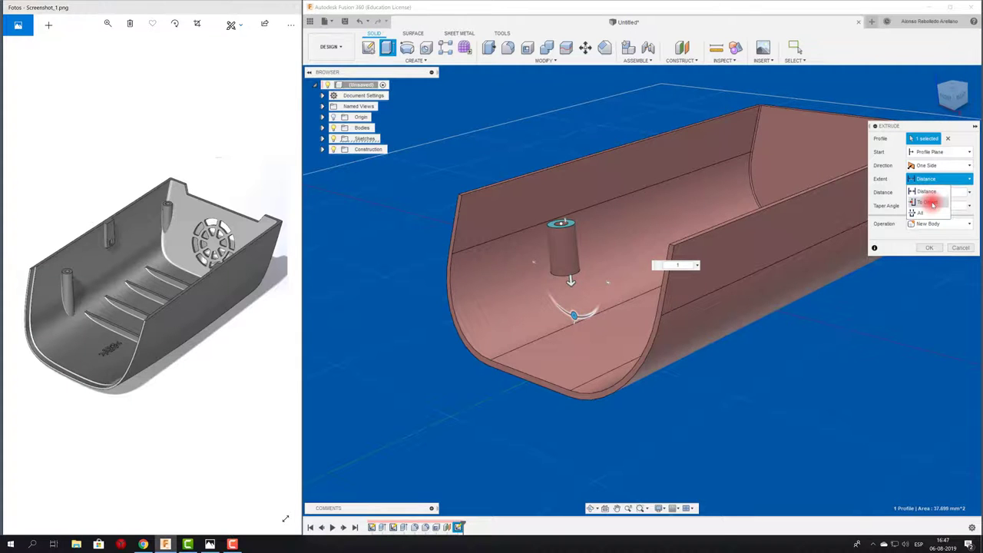
{"action": "left_click", "coordinate": [932, 203]}
{"action": "left_click", "coordinate": [564, 286]}
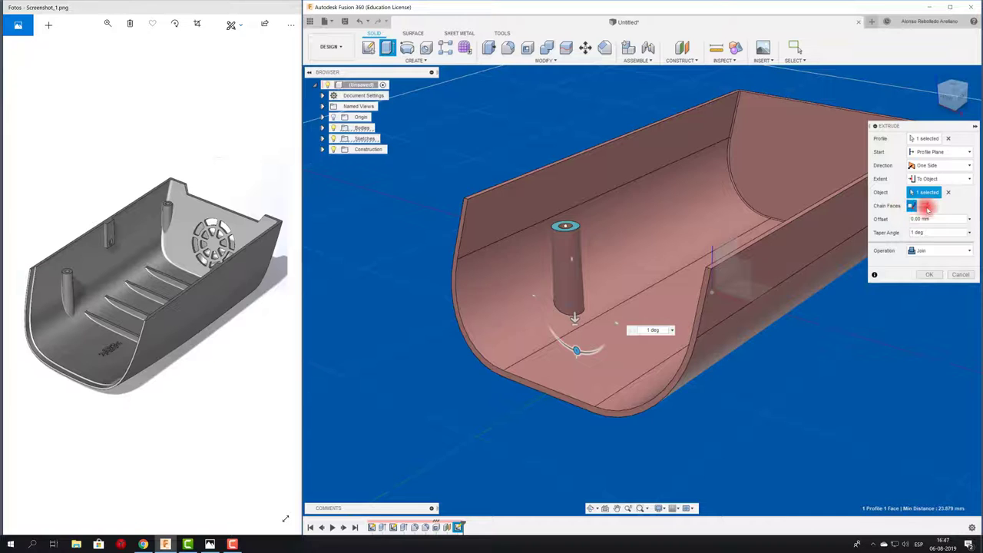
{"action": "left_click", "coordinate": [912, 206]}
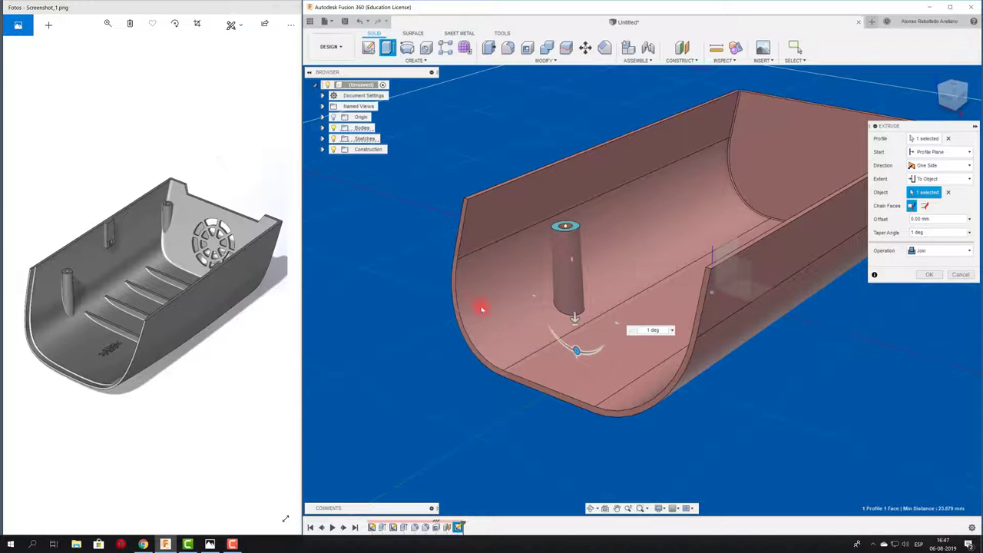
{"action": "left_click", "coordinate": [924, 206]}
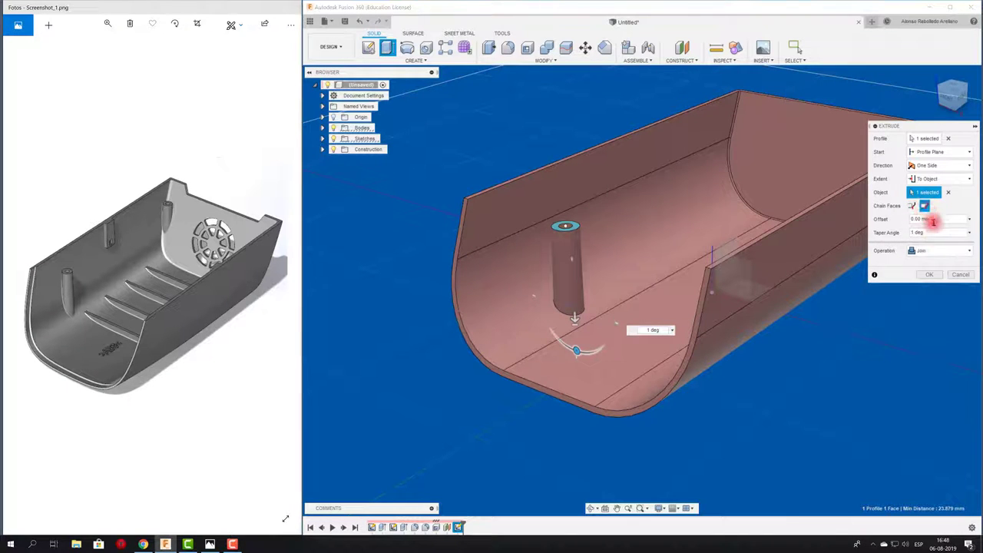
{"action": "left_click", "coordinate": [928, 275]}
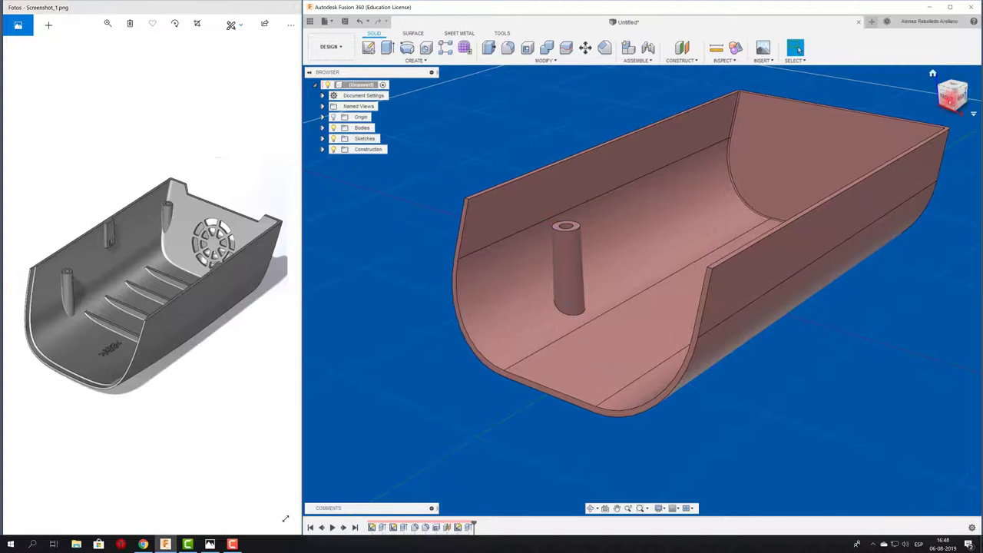
- Round the hollow post's base edge with a 1 mm fillet
{"action": "left_click", "coordinate": [950, 98]}
{"action": "scroll", "coordinate": [492, 361], "scroll_direction": "up", "scroll_amount": 3}
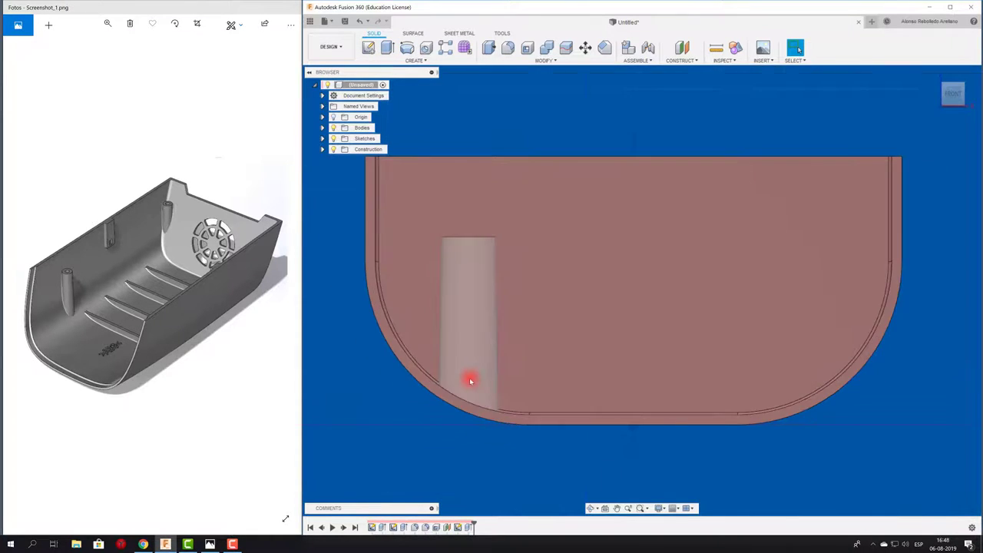
{"action": "scroll", "coordinate": [457, 400], "scroll_direction": "up", "scroll_amount": 3}
{"action": "middle_click_drag", "start_coordinate": [446, 422], "coordinate": [516, 411], "text": "shift"}
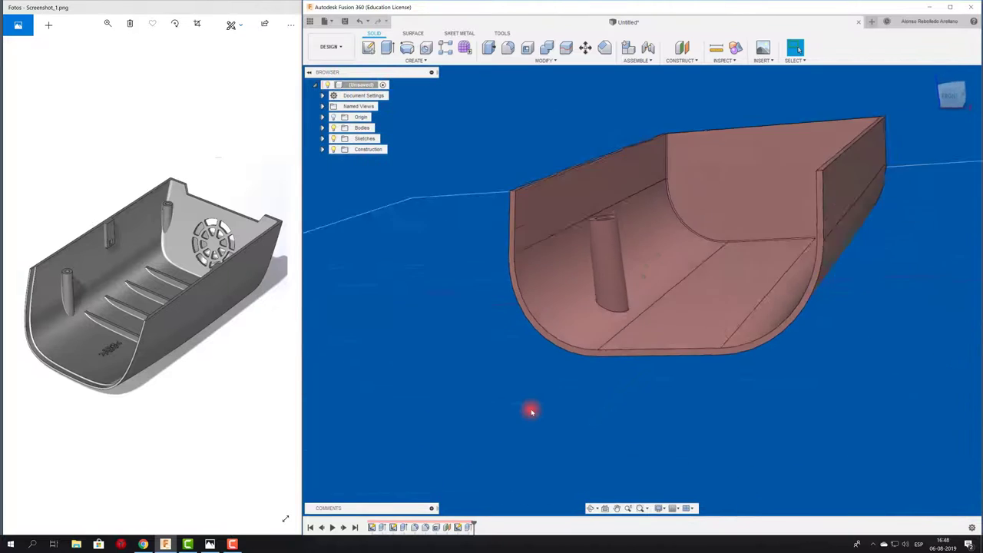
{"action": "scroll", "coordinate": [517, 411], "scroll_direction": "up", "scroll_amount": 2}
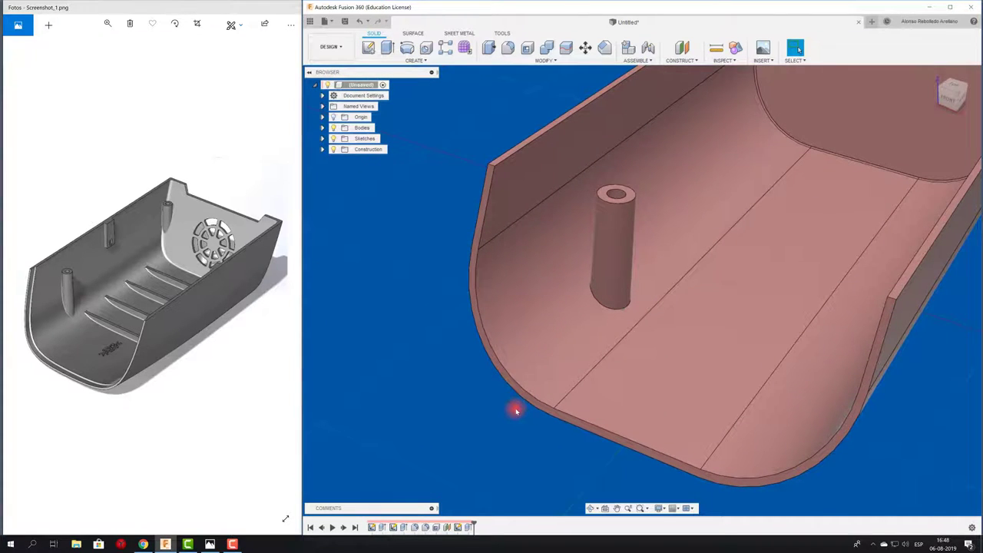
{"action": "left_click", "coordinate": [508, 47]}
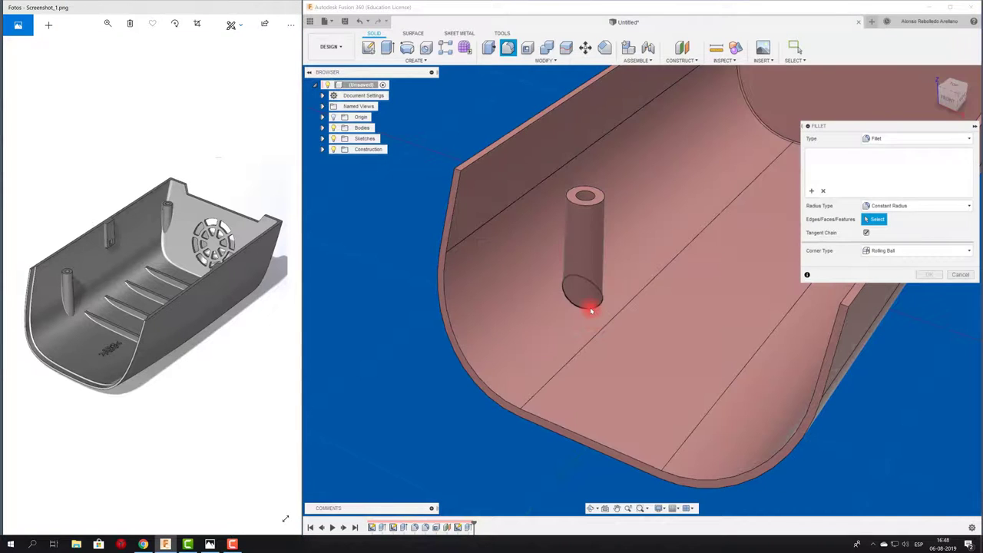
{"action": "left_click", "coordinate": [590, 307]}
{"action": "left_click_drag", "start_coordinate": [590, 307], "coordinate": [596, 307]}
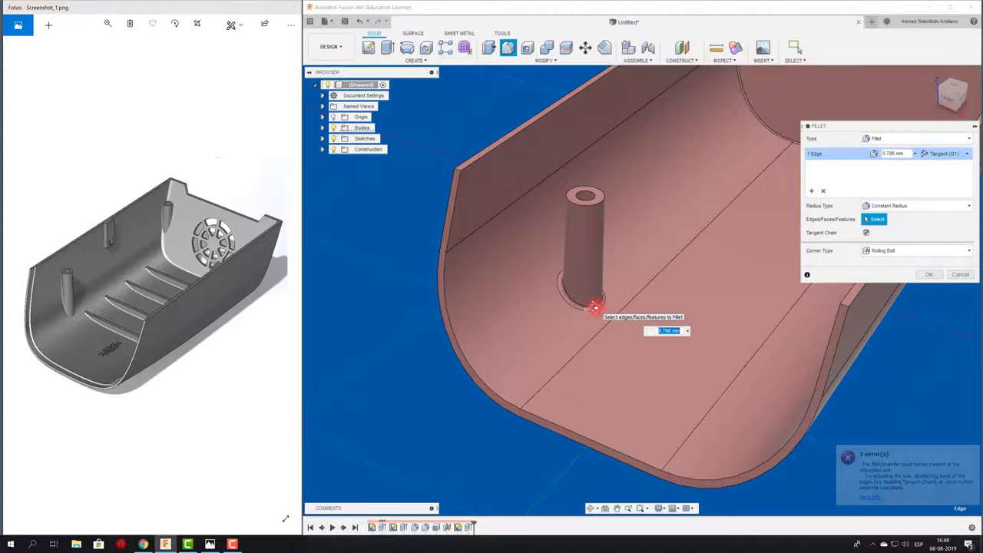
{"action": "key", "text": "BackSpace"}
{"action": "type", "text": "1"}
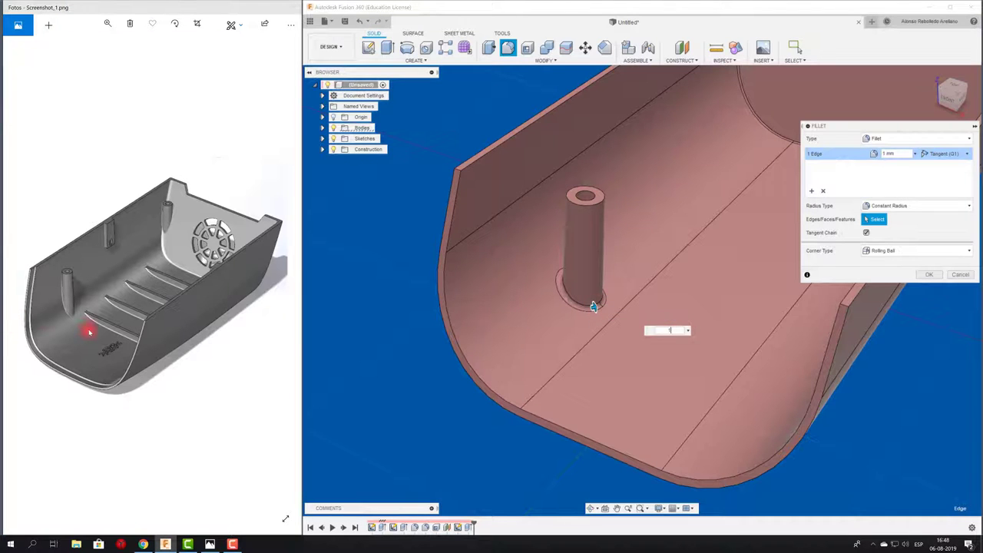
{"action": "middle_click_drag", "start_coordinate": [352, 306], "coordinate": [816, 270], "text": "shift"}
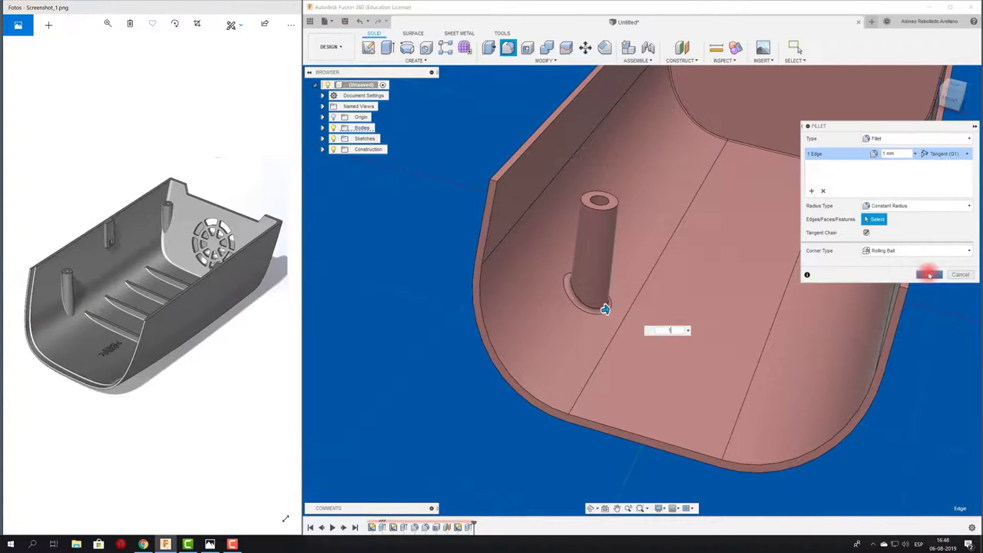
{"action": "left_click", "coordinate": [930, 274]}
- Orbit around the filleted post and return to an angled view of the whole tray
{"action": "middle_click_drag", "start_coordinate": [860, 311], "coordinate": [473, 408], "text": "shift"}
{"action": "middle_click_drag", "start_coordinate": [473, 409], "coordinate": [99, 300], "text": "shift"}
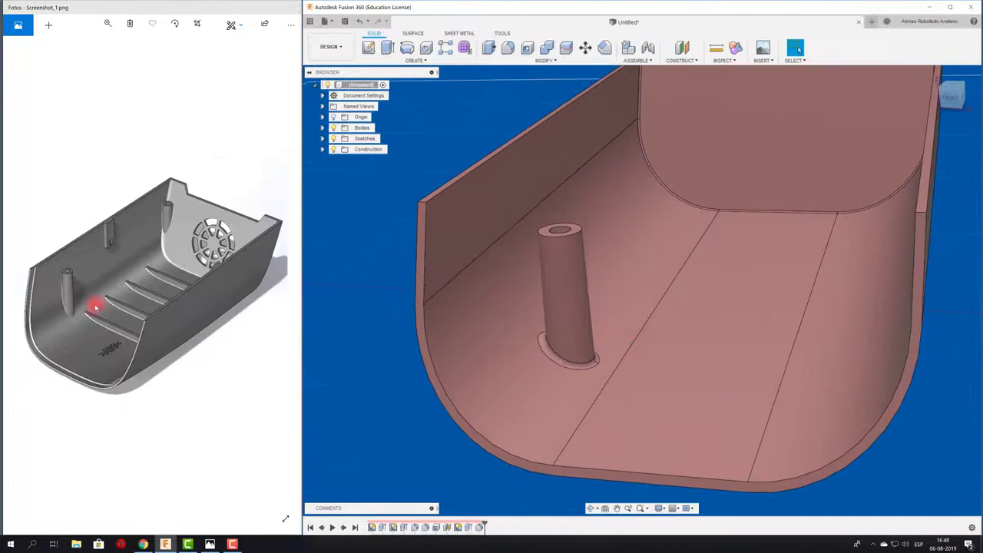
{"action": "mouse_move", "coordinate": [528, 283]}
{"action": "middle_mouse_down", "text": "shift"}
{"action": "mouse_move", "coordinate": [569, 249]}
{"action": "mouse_move", "coordinate": [533, 202]}
{"action": "mouse_move", "coordinate": [531, 211]}
{"action": "mouse_move", "coordinate": [533, 167]}
{"action": "mouse_move", "coordinate": [544, 158]}
{"action": "mouse_move", "coordinate": [551, 206]}
{"action": "mouse_move", "coordinate": [592, 296]}
{"action": "middle_mouse_up", "text": "shift"}
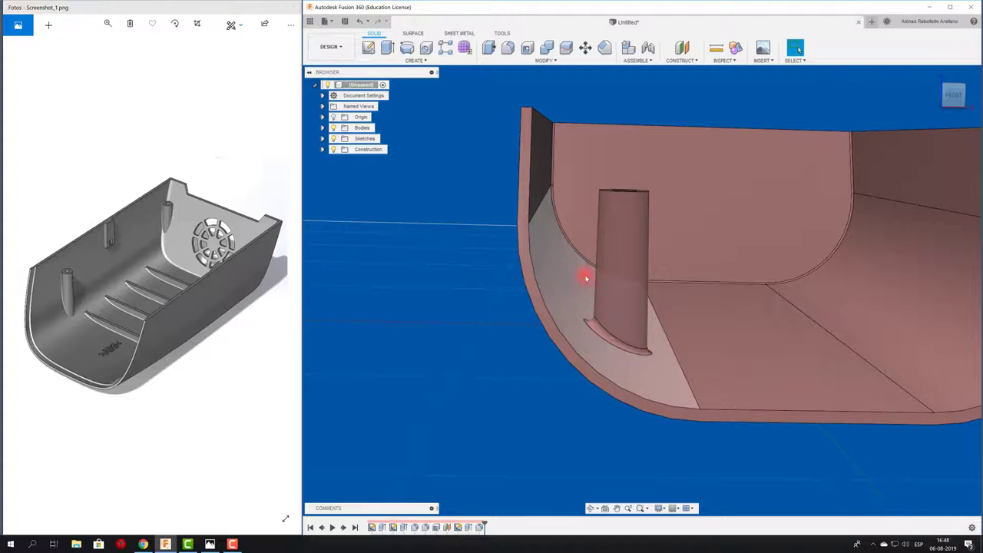
{"action": "scroll", "coordinate": [440, 336], "scroll_direction": "down", "scroll_amount": 3}
{"action": "mouse_move", "coordinate": [530, 320]}
{"action": "middle_mouse_down", "text": "shift"}
{"action": "mouse_move", "coordinate": [441, 335]}
{"action": "mouse_move", "coordinate": [687, 272]}
{"action": "mouse_move", "coordinate": [751, 243]}
{"action": "mouse_move", "coordinate": [742, 248]}
{"action": "mouse_move", "coordinate": [759, 259]}
{"action": "mouse_move", "coordinate": [742, 259]}
{"action": "mouse_move", "coordinate": [710, 181]}
{"action": "mouse_move", "coordinate": [508, 146]}
{"action": "mouse_move", "coordinate": [272, 209]}
{"action": "middle_mouse_up", "text": "shift"}
{"action": "key", "text": "F6"}
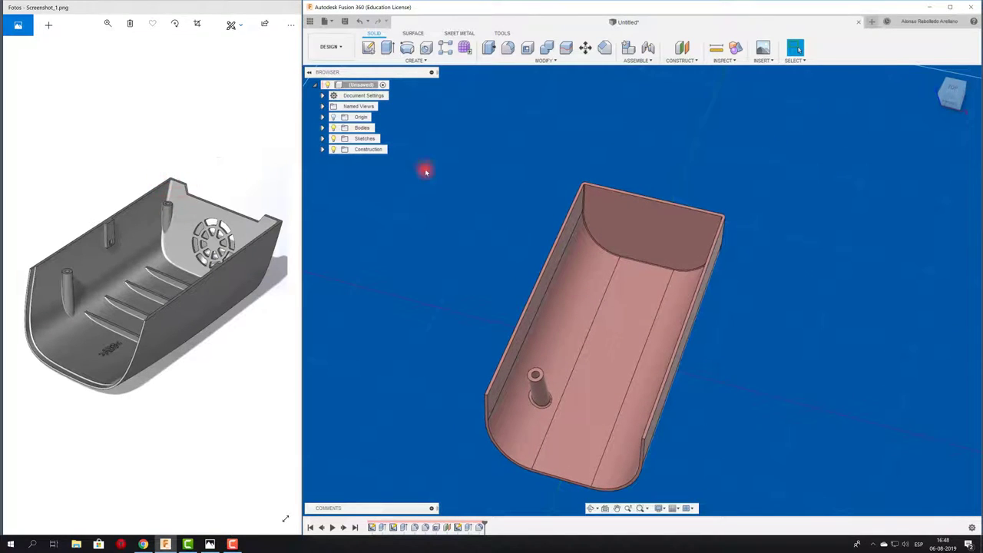
- Create a construction plane offset about 7 mm below the tray's top rim face
{"action": "left_click", "coordinate": [681, 49]}
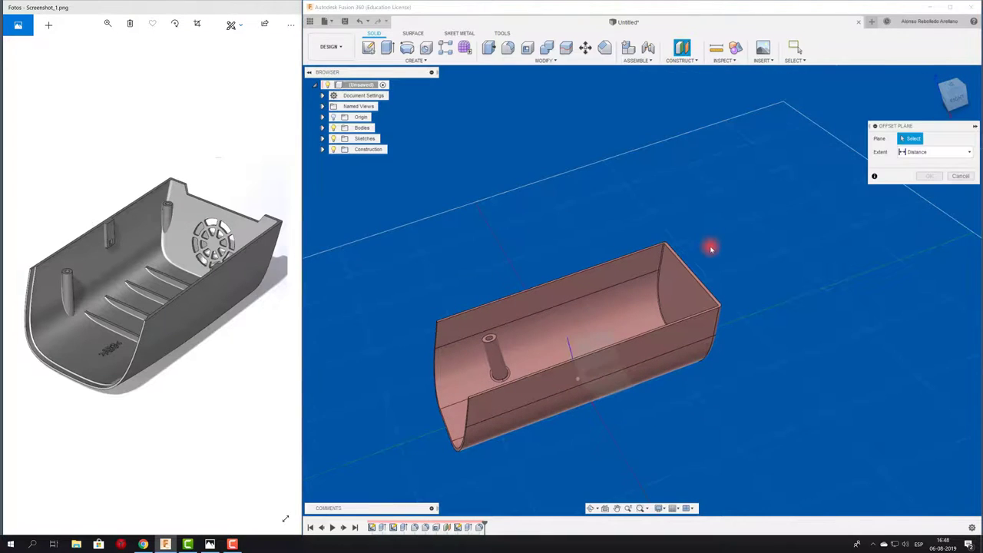
{"action": "scroll", "coordinate": [711, 248], "scroll_direction": "up", "scroll_amount": 3}
{"action": "scroll", "coordinate": [676, 243], "scroll_direction": "up", "scroll_amount": 3}
{"action": "scroll", "coordinate": [660, 245], "scroll_direction": "up", "scroll_amount": 2}
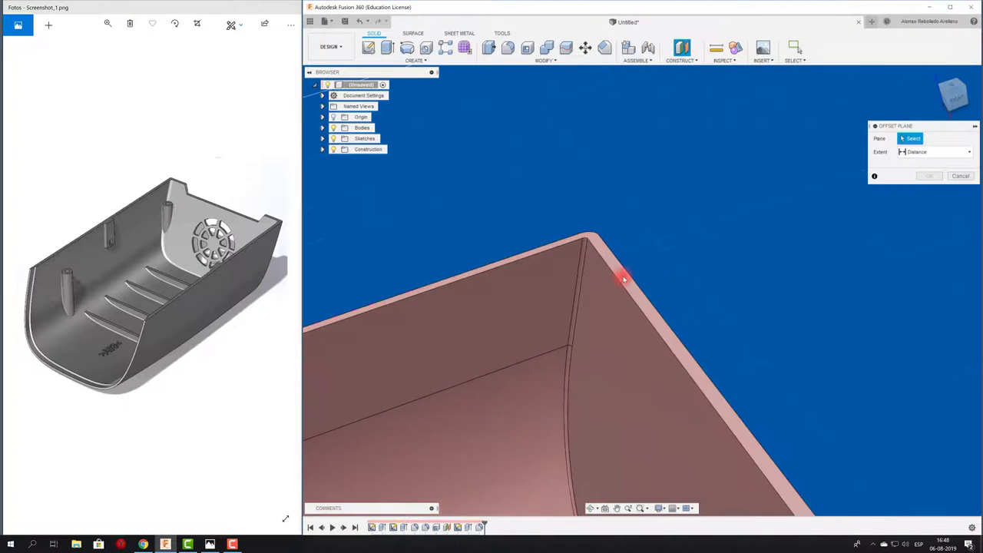
{"action": "left_click", "coordinate": [624, 279]}
{"action": "scroll", "coordinate": [569, 286], "scroll_direction": "down", "scroll_amount": 5}
{"action": "scroll", "coordinate": [604, 268], "scroll_direction": "up", "scroll_amount": 2}
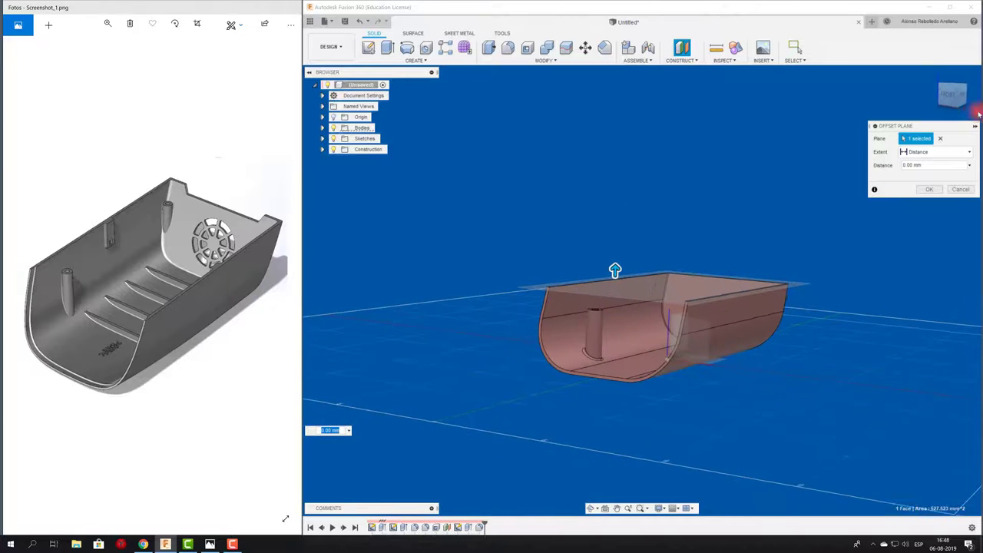
{"action": "left_click", "coordinate": [947, 94]}
{"action": "scroll", "coordinate": [615, 285], "scroll_direction": "up", "scroll_amount": 2}
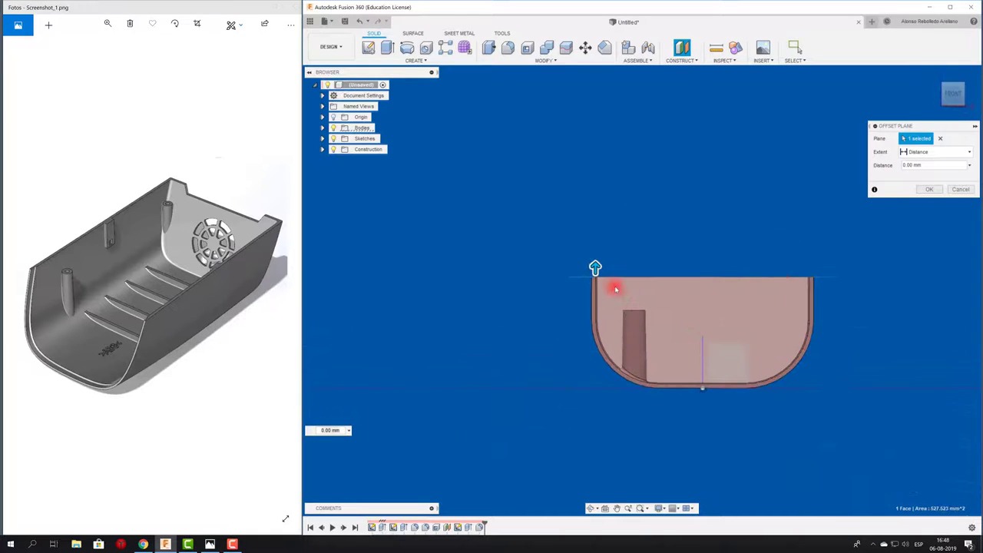
{"action": "scroll", "coordinate": [588, 265], "scroll_direction": "up", "scroll_amount": 3}
{"action": "mouse_move", "coordinate": [583, 285]}
{"action": "left_mouse_down"}
{"action": "mouse_move", "coordinate": [583, 312]}
{"action": "mouse_move", "coordinate": [584, 290]}
{"action": "left_mouse_up"}
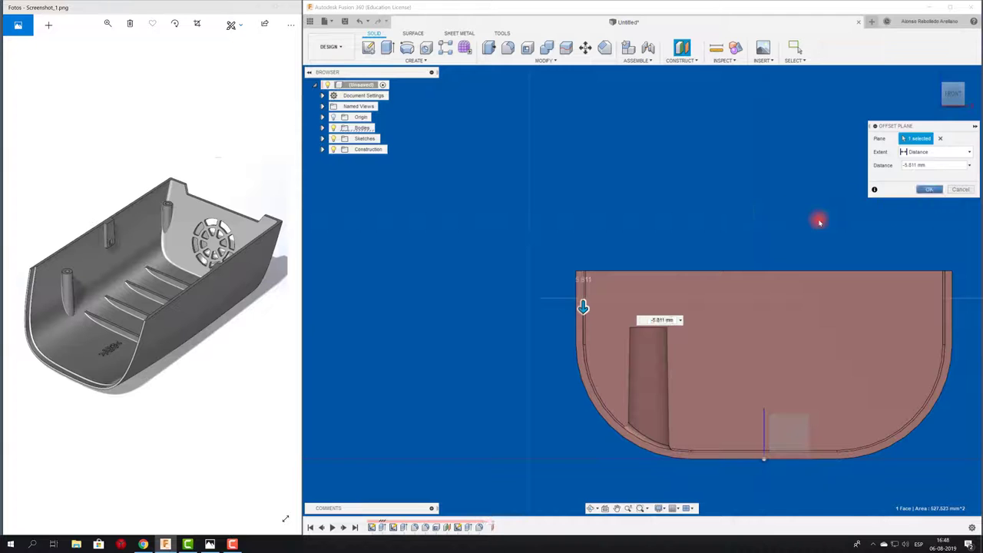
{"action": "key", "text": "Return"}
{"action": "key", "text": "F6"}
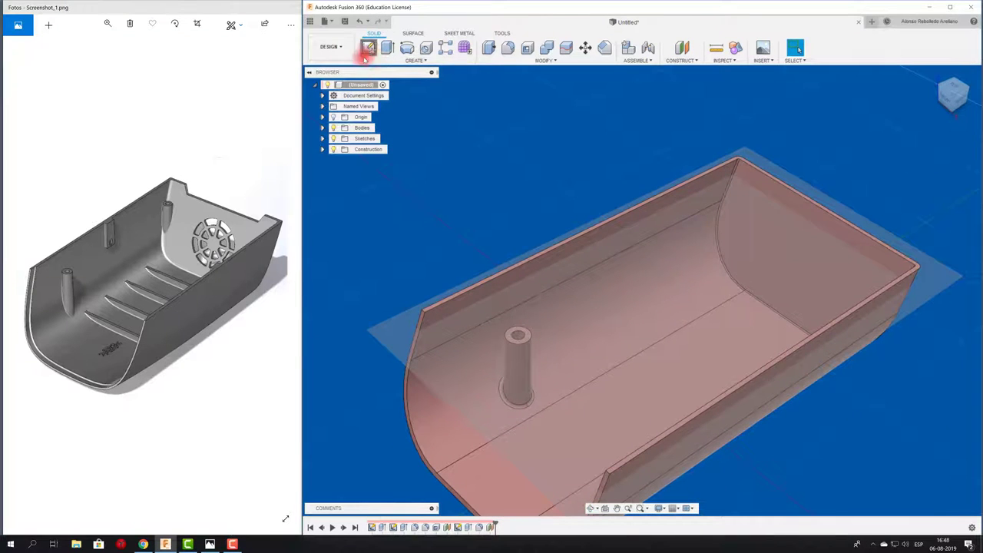
- Sketch two concentric circles near the curved end on that plane, the inner one 2.409 mm
{"action": "left_click", "coordinate": [366, 54]}
{"action": "left_click", "coordinate": [391, 317]}
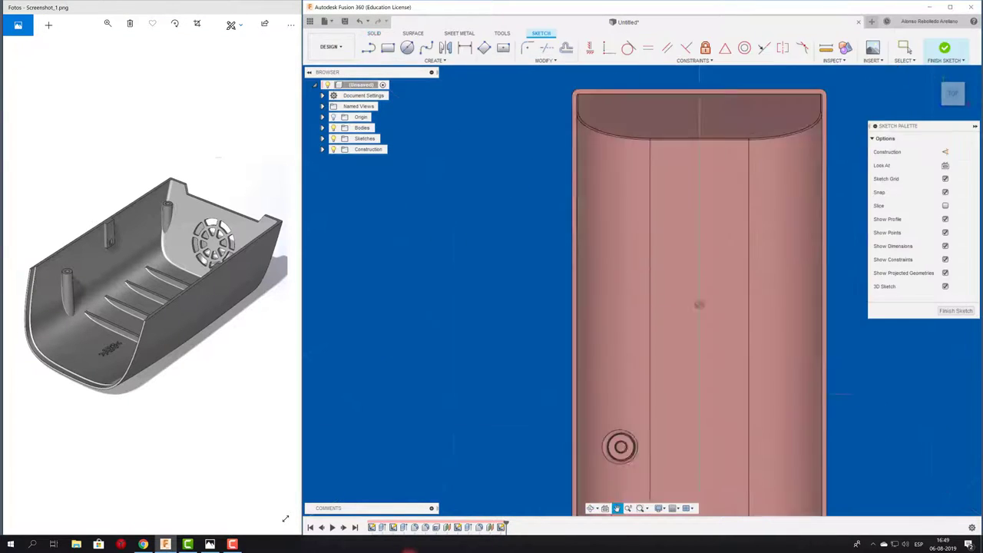
{"action": "scroll", "coordinate": [621, 447], "scroll_direction": "up", "scroll_amount": 2}
{"action": "scroll", "coordinate": [630, 262], "scroll_direction": "up", "scroll_amount": 2}
{"action": "scroll", "coordinate": [623, 210], "scroll_direction": "up", "scroll_amount": 3}
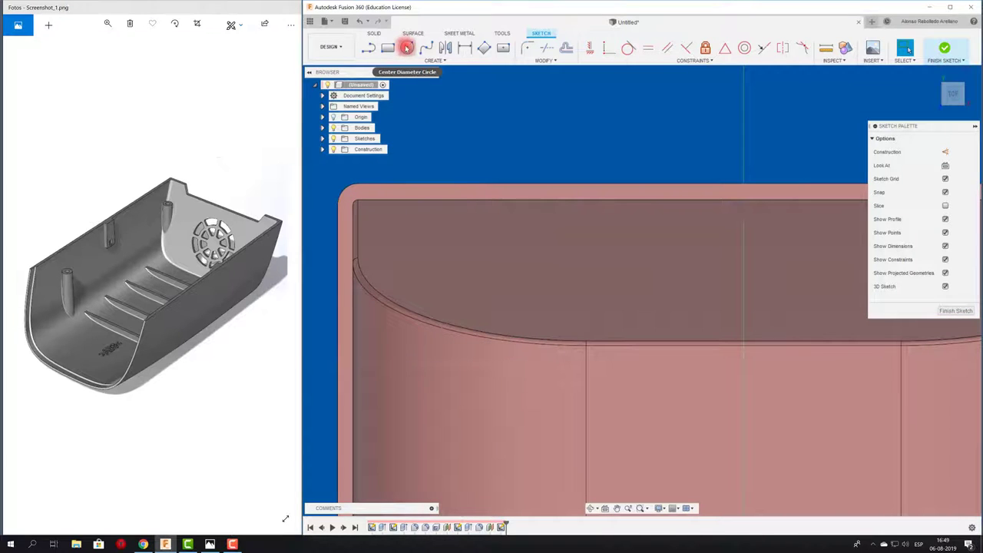
{"action": "left_click", "coordinate": [410, 49]}
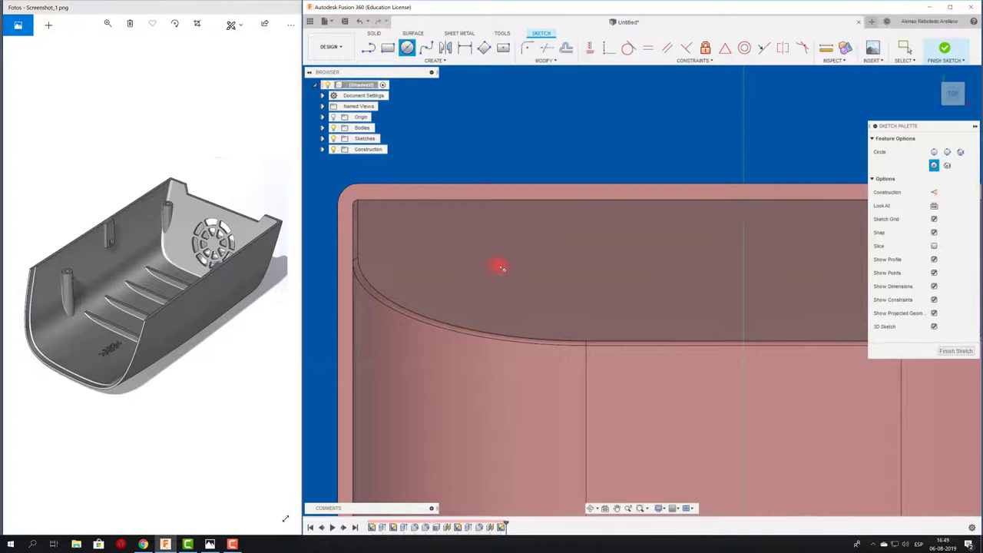
{"action": "left_click", "coordinate": [508, 249]}
{"action": "left_click", "coordinate": [508, 258]}
{"action": "middle_click_drag", "start_coordinate": [539, 185], "coordinate": [910, 71], "text": "shift"}
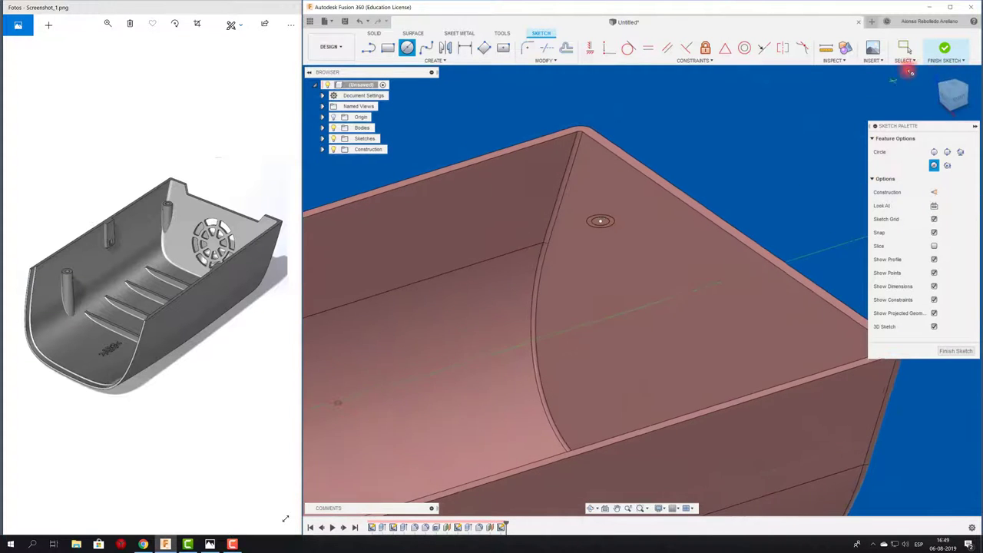
{"action": "left_click", "coordinate": [944, 49]}
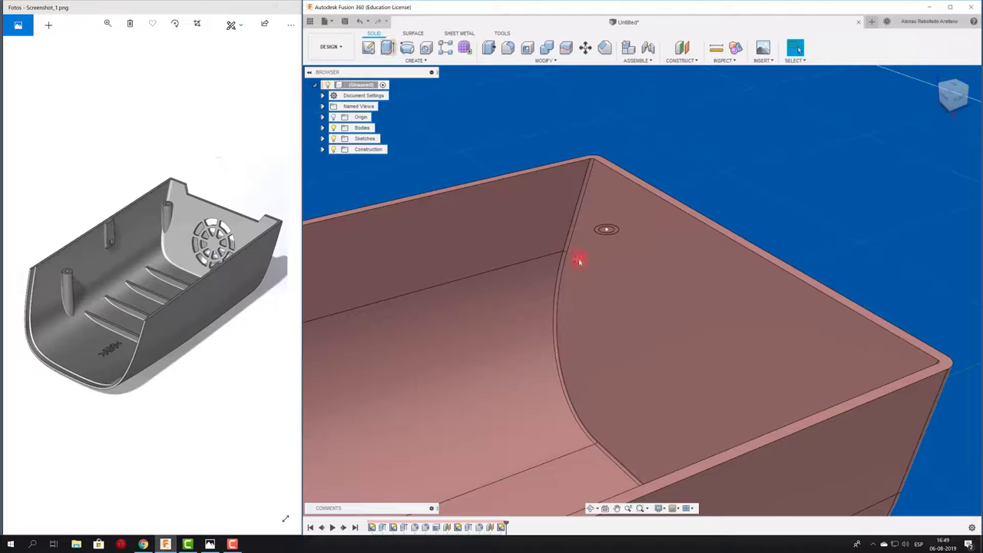
- Extrude the circle profile as a Join with a 3.8° taper and an All extent
{"action": "key", "text": "e"}
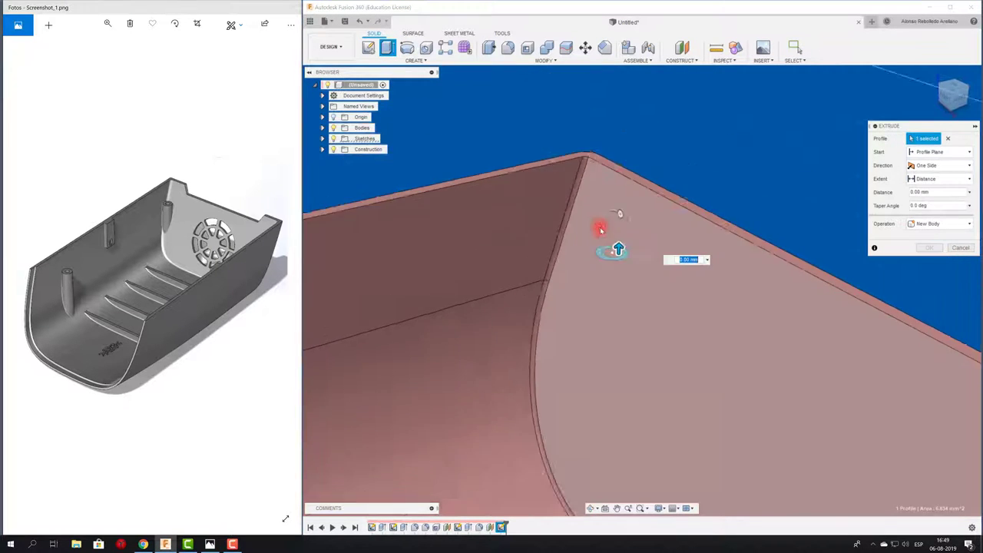
{"action": "scroll", "coordinate": [600, 229], "scroll_direction": "down", "scroll_amount": 5}
{"action": "left_click_drag", "start_coordinate": [619, 246], "coordinate": [634, 294]}
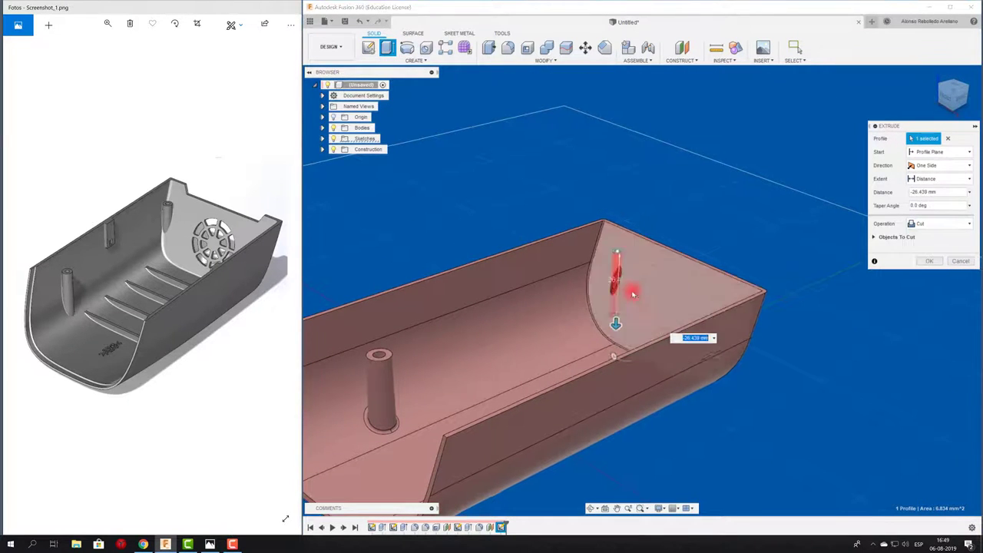
{"action": "scroll", "coordinate": [715, 277], "scroll_direction": "up", "scroll_amount": 2}
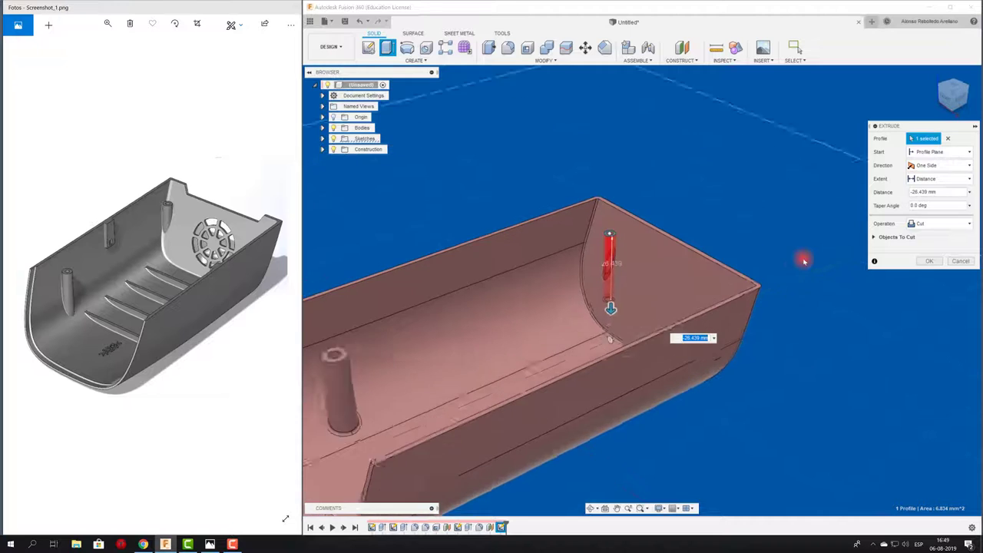
{"action": "left_click", "coordinate": [929, 227]}
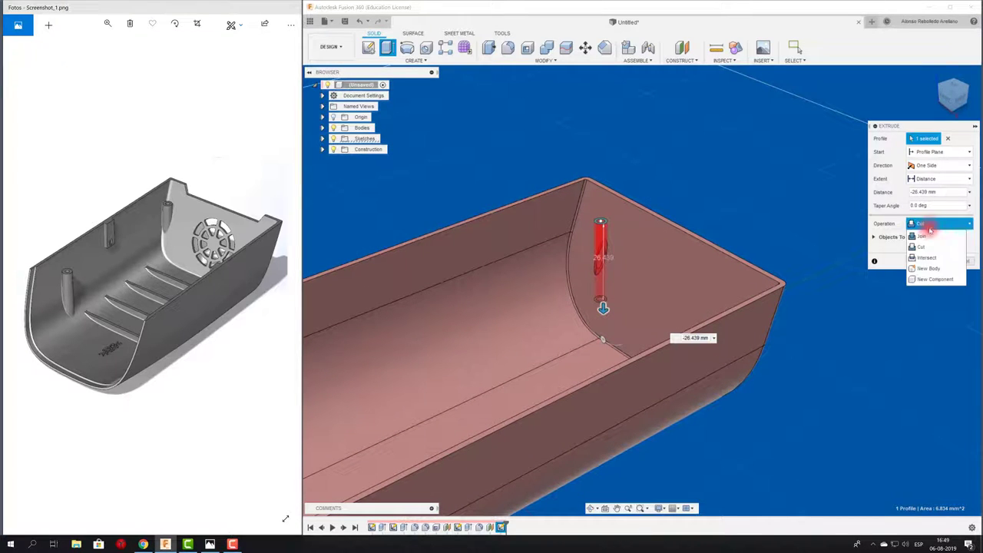
{"action": "left_click", "coordinate": [923, 237]}
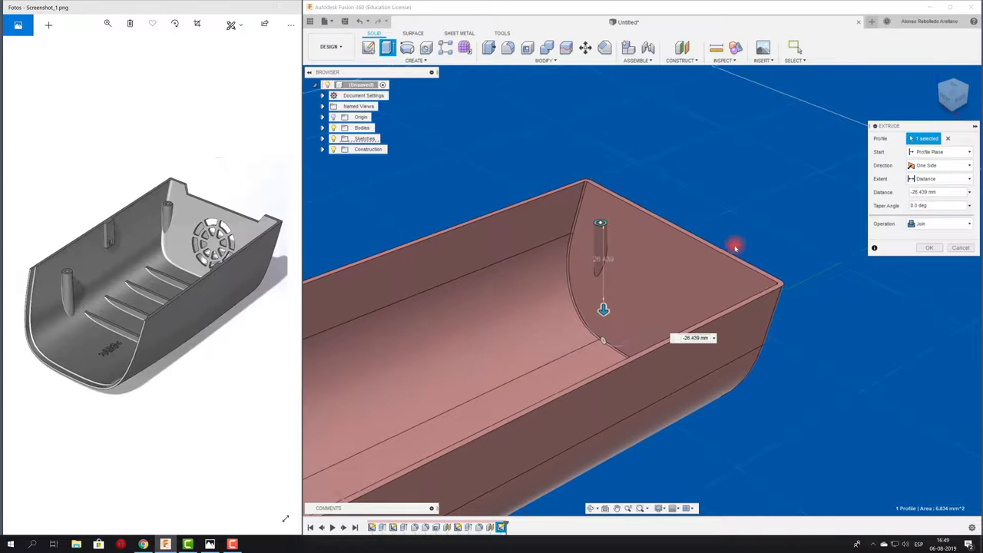
{"action": "middle_click_drag", "start_coordinate": [737, 244], "coordinate": [949, 210], "text": "shift"}
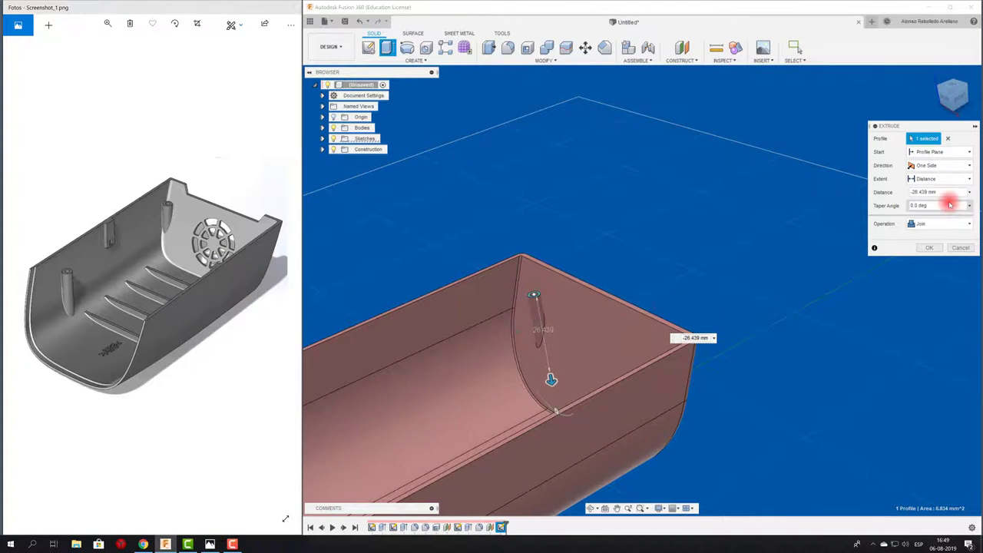
{"action": "middle_click_drag", "start_coordinate": [950, 204], "coordinate": [527, 397], "text": "shift"}
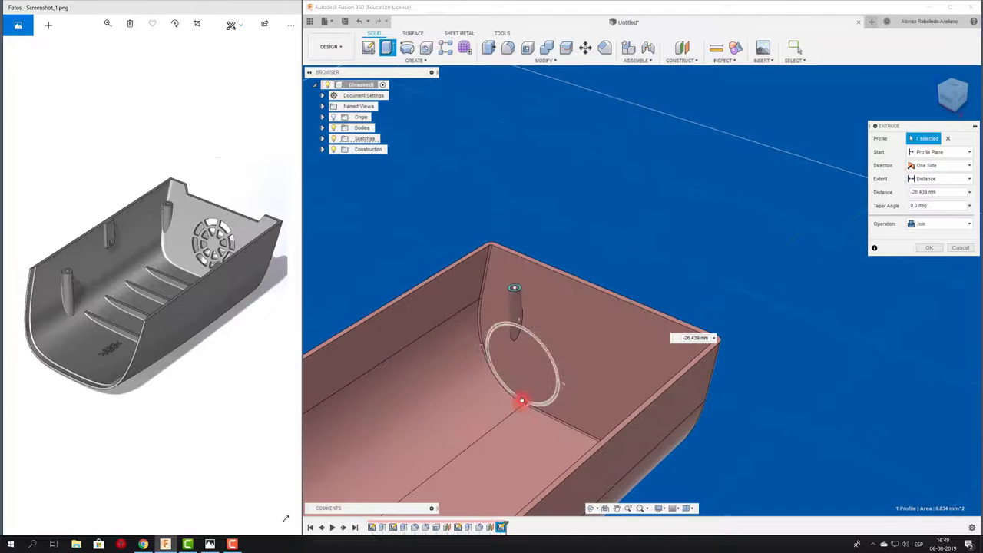
{"action": "left_click_drag", "start_coordinate": [522, 401], "coordinate": [527, 402]}
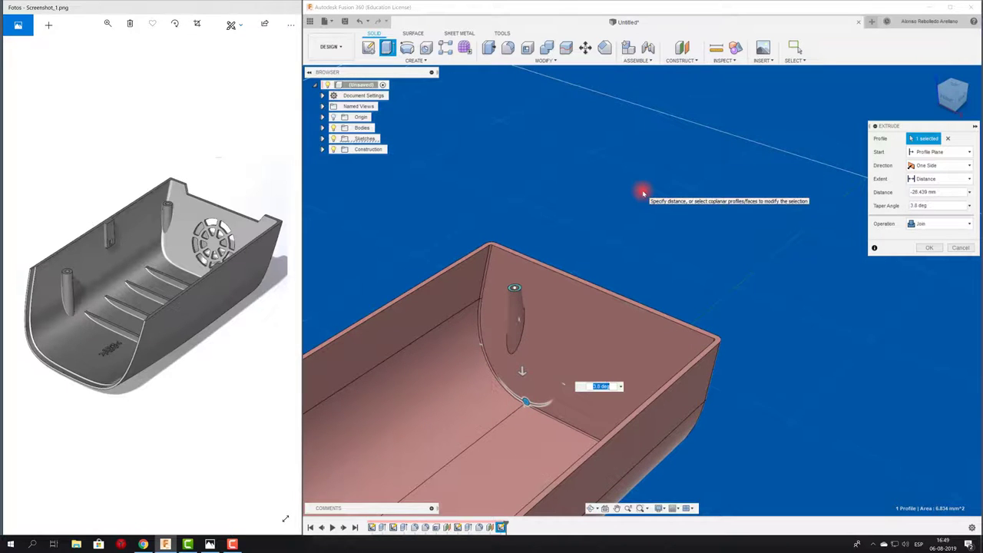
{"action": "left_click", "coordinate": [947, 180]}
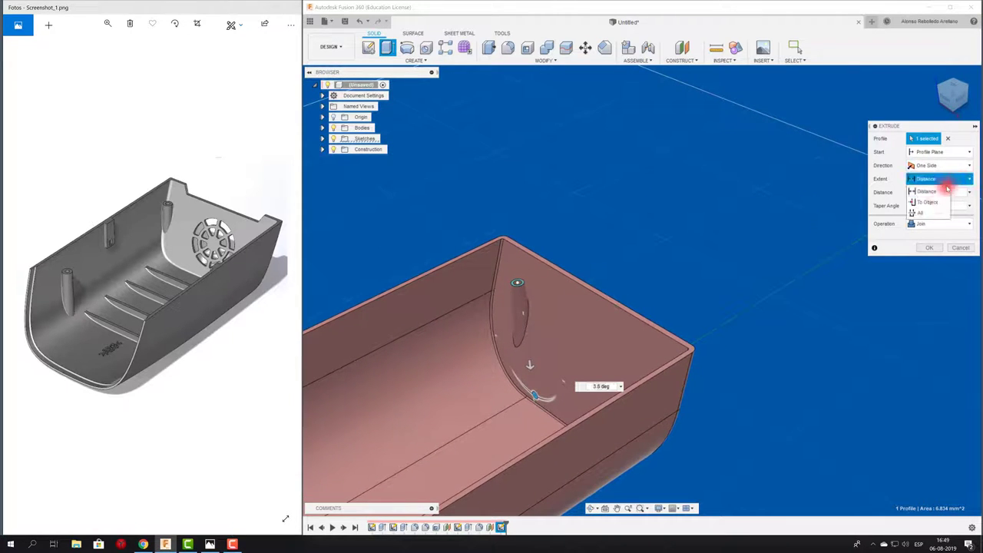
{"action": "left_click", "coordinate": [938, 214]}
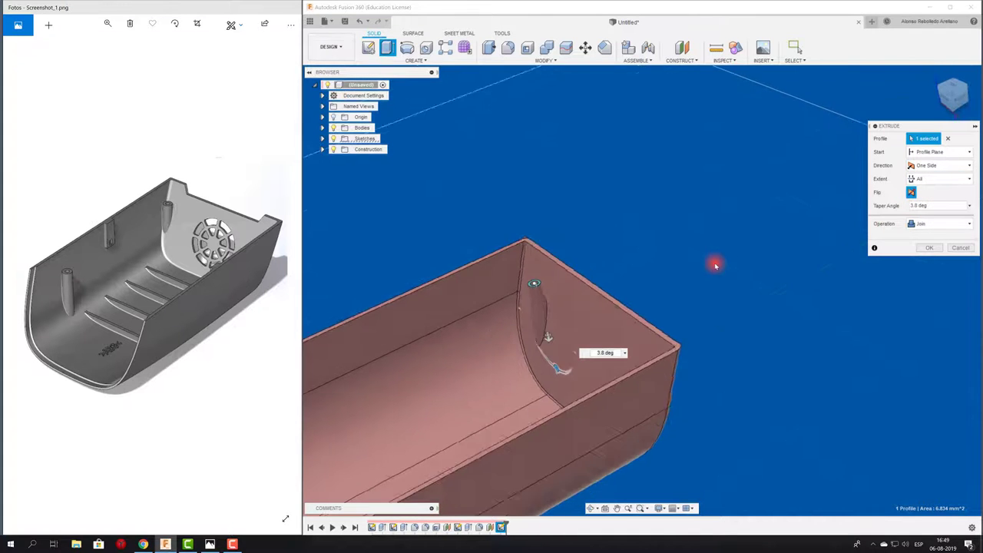
{"action": "left_click", "coordinate": [931, 250]}
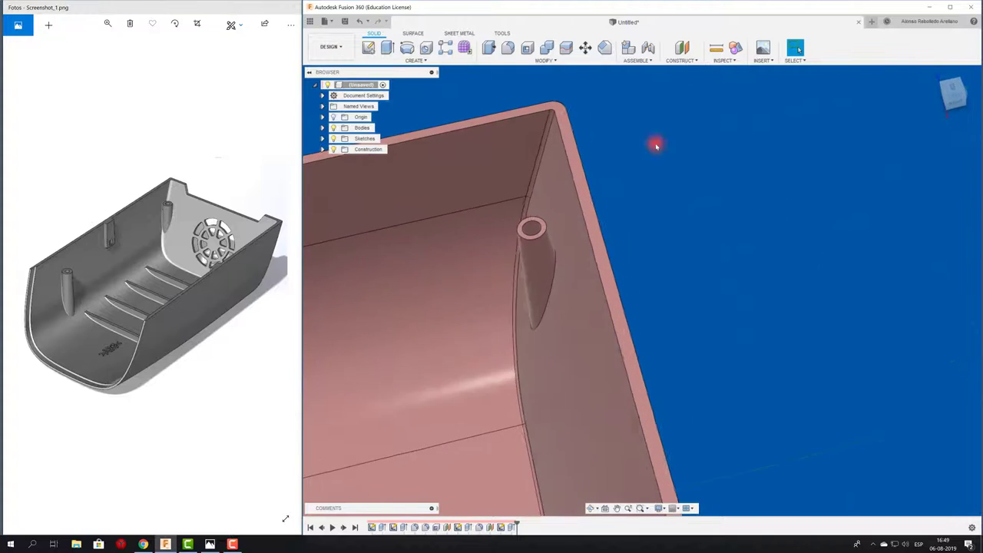
- Fillet the base edge of the second post with a 1.2 mm radius
{"action": "left_click", "coordinate": [511, 48]}
{"action": "left_click", "coordinate": [543, 292]}
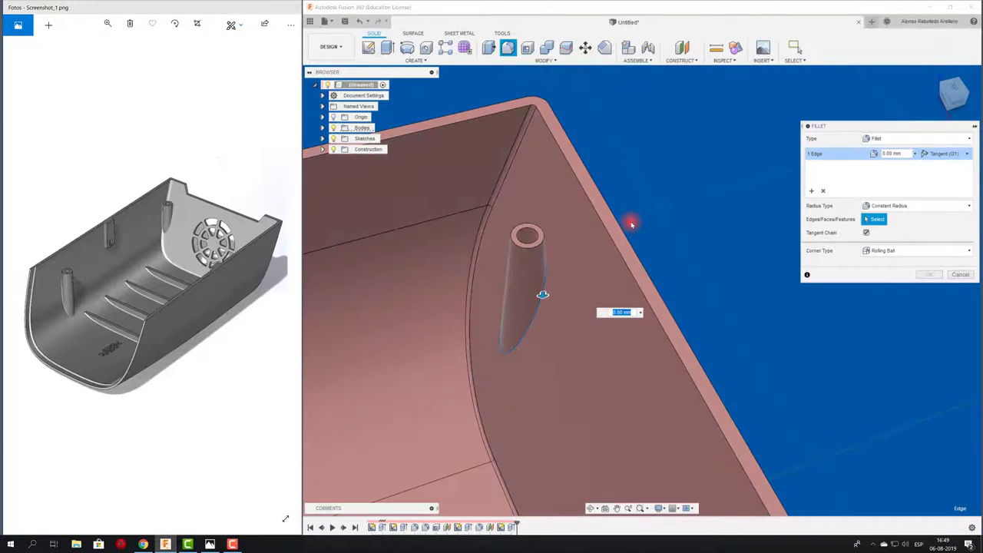
{"action": "type", "text": "1"}
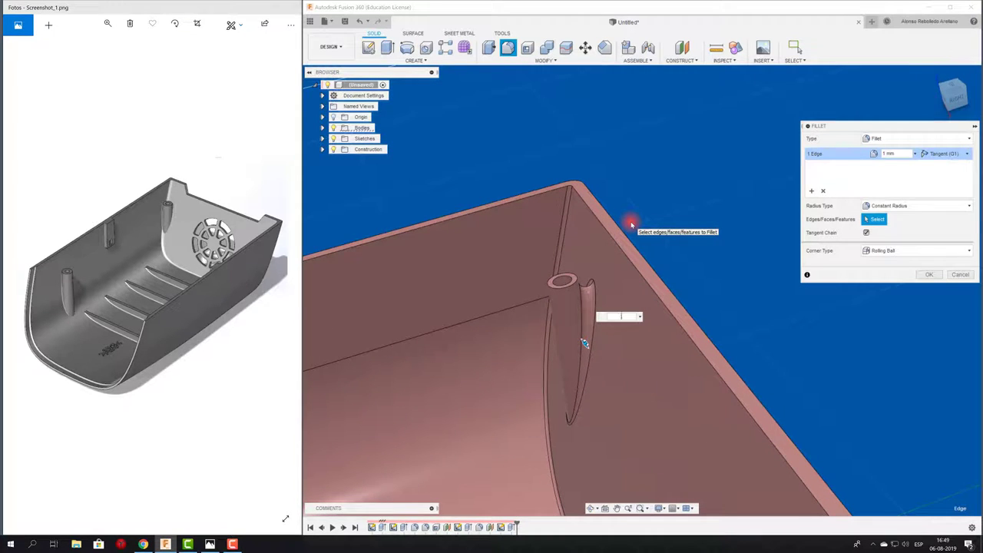
{"action": "type", "text": ".2"}
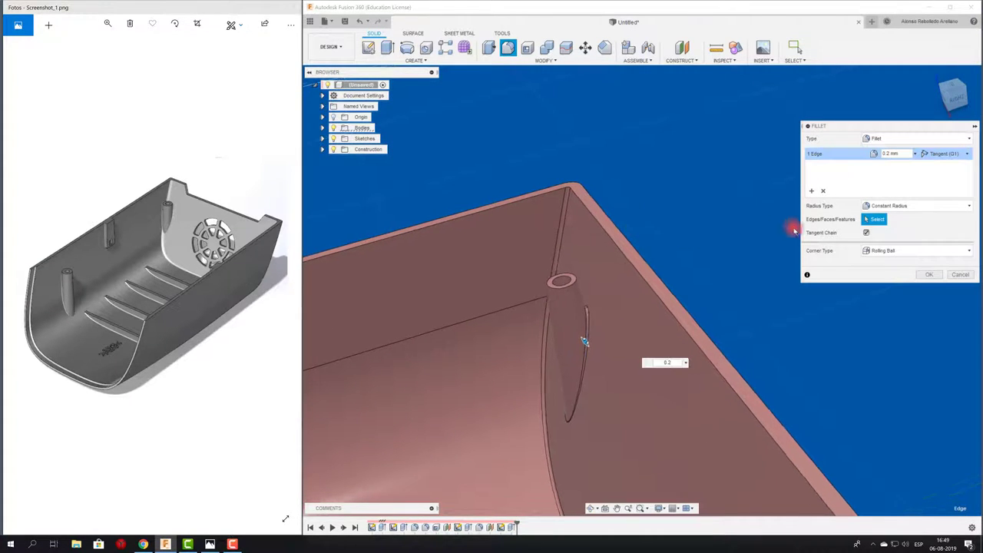
{"action": "left_click", "coordinate": [929, 274]}
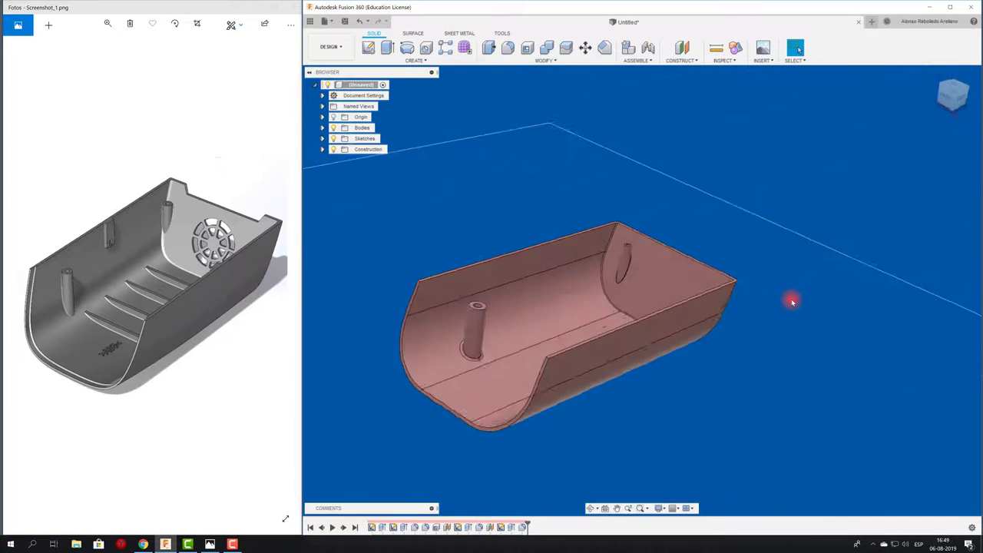
- Orbit the tray around its long side and settle on a three-quarter view
{"action": "mouse_move", "coordinate": [793, 302]}
{"action": "middle_mouse_down", "text": "shift"}
{"action": "mouse_move", "coordinate": [522, 340]}
{"action": "mouse_move", "coordinate": [678, 229]}
{"action": "mouse_move", "coordinate": [487, 195]}
{"action": "middle_mouse_up", "text": "shift"}
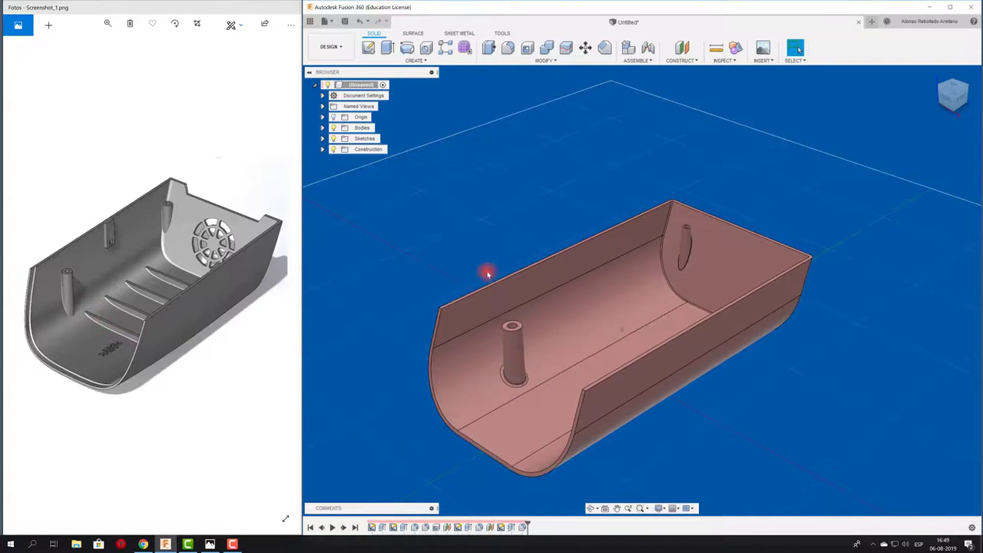
{"action": "middle_click_drag", "start_coordinate": [487, 274], "coordinate": [529, 178], "text": "shift"}
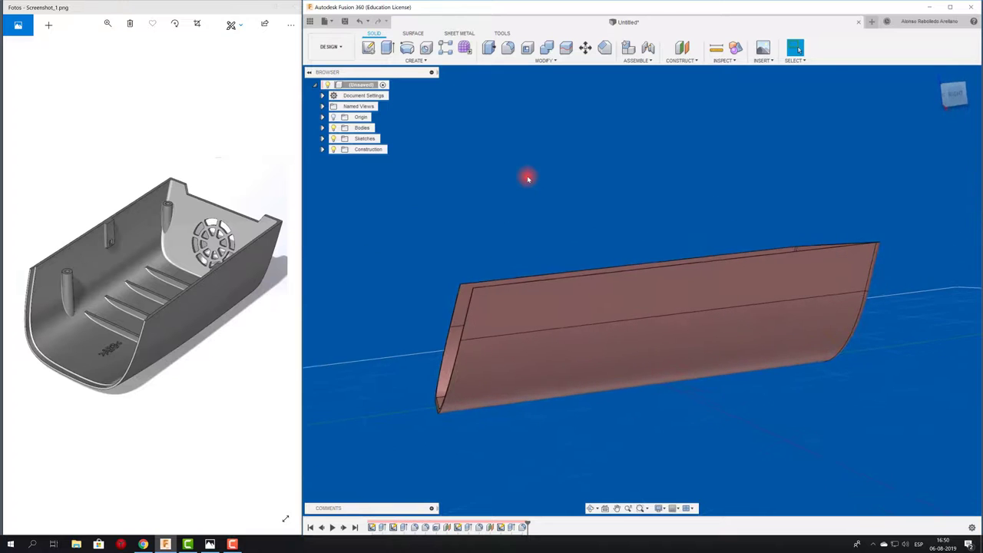
{"action": "key", "text": "F6"}
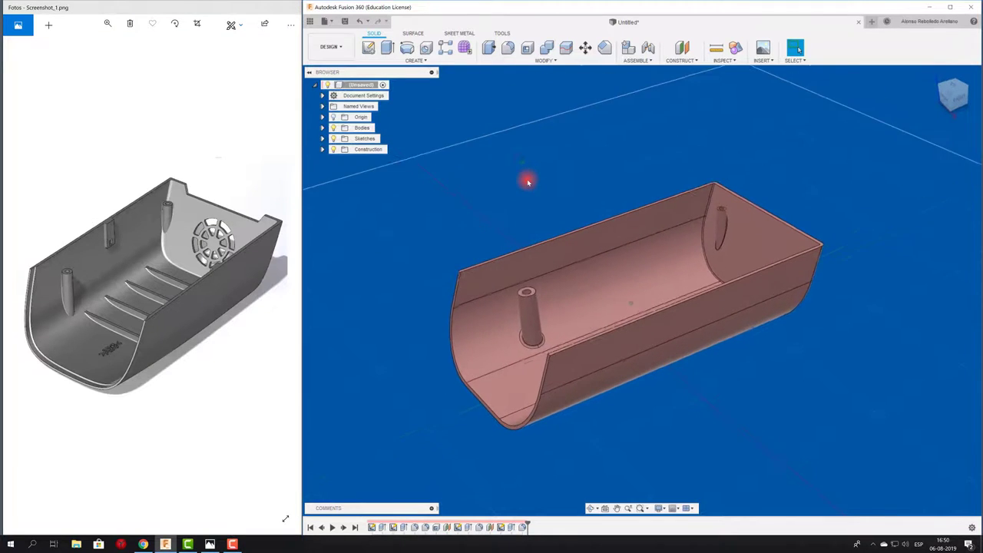
{"action": "middle_click_drag", "start_coordinate": [529, 181], "coordinate": [564, 139], "text": "shift"}
- Try an offset plane from a tray face, cancel it, and orbit back to view the floor
{"action": "left_click", "coordinate": [682, 50]}
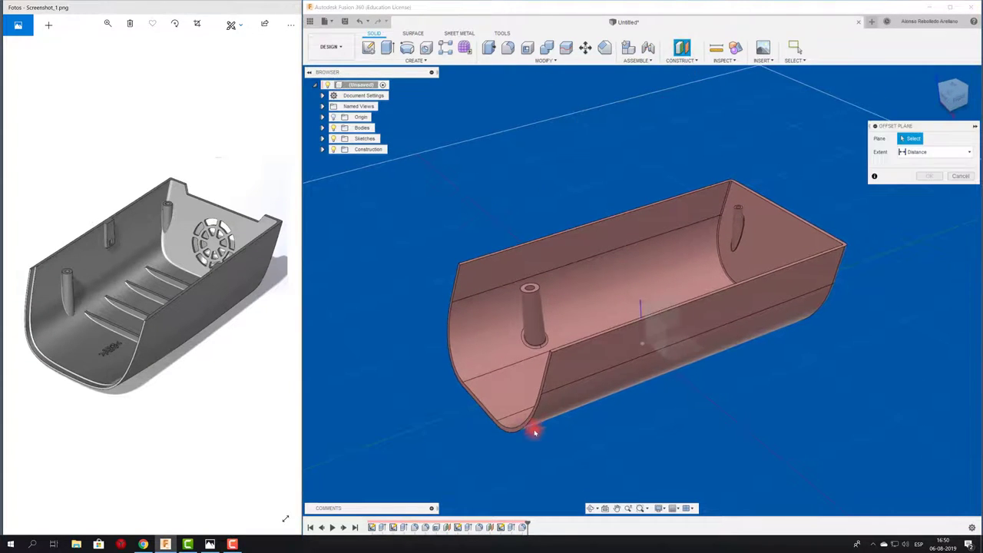
{"action": "scroll", "coordinate": [534, 428], "scroll_direction": "up", "scroll_amount": 3}
{"action": "scroll", "coordinate": [498, 439], "scroll_direction": "up", "scroll_amount": 3}
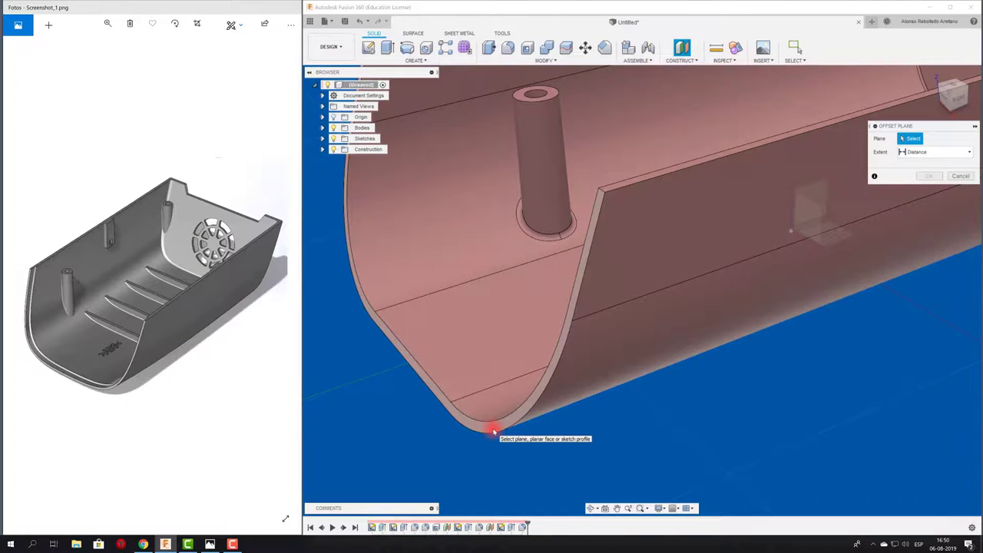
{"action": "left_click", "coordinate": [494, 433]}
{"action": "scroll", "coordinate": [537, 407], "scroll_direction": "down", "scroll_amount": 5}
{"action": "mouse_move", "coordinate": [529, 402]}
{"action": "middle_mouse_down", "text": "shift"}
{"action": "mouse_move", "coordinate": [432, 331]}
{"action": "mouse_move", "coordinate": [427, 305]}
{"action": "middle_mouse_up", "text": "shift"}
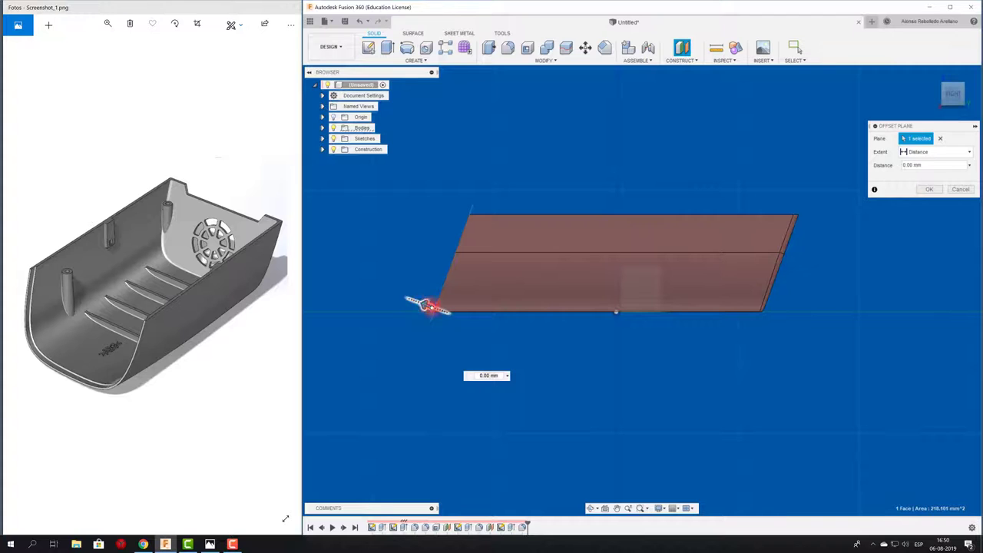
{"action": "left_click_drag", "start_coordinate": [431, 305], "coordinate": [501, 332]}
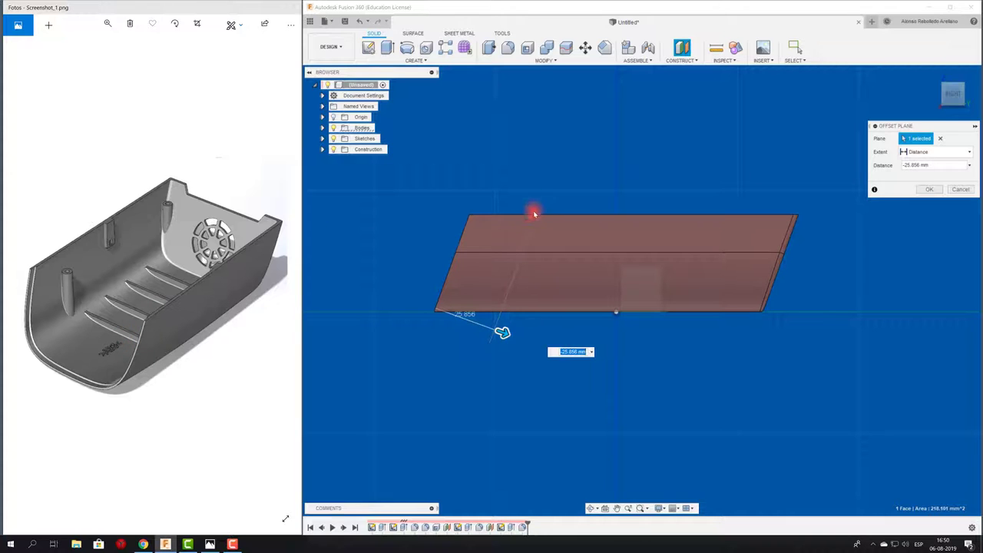
{"action": "left_click", "coordinate": [960, 190]}
{"action": "mouse_move", "coordinate": [468, 211]}
{"action": "middle_mouse_down", "text": "shift"}
{"action": "mouse_move", "coordinate": [463, 221]}
{"action": "mouse_move", "coordinate": [341, 123]}
{"action": "middle_mouse_up", "text": "shift"}
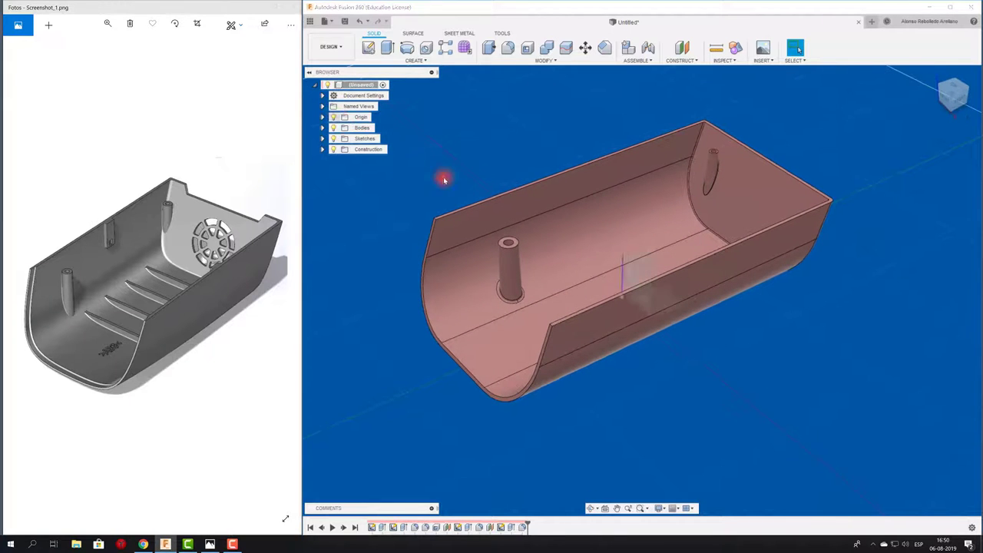
{"action": "mouse_move", "coordinate": [445, 175]}
{"action": "middle_mouse_down", "text": "shift"}
{"action": "mouse_move", "coordinate": [610, 288]}
{"action": "mouse_move", "coordinate": [517, 335]}
{"action": "mouse_move", "coordinate": [515, 132]}
{"action": "mouse_move", "coordinate": [399, 80]}
{"action": "middle_mouse_up", "text": "shift"}
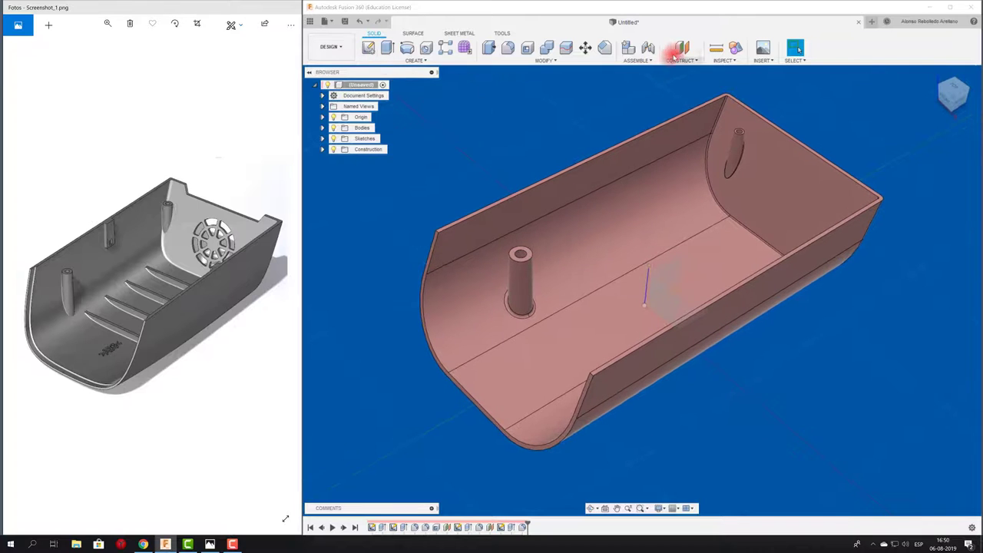
- Offset a construction plane about 25 mm from the XZ plane across the tray, then hide Origin
{"action": "left_click", "coordinate": [677, 53]}
{"action": "left_click", "coordinate": [662, 302]}
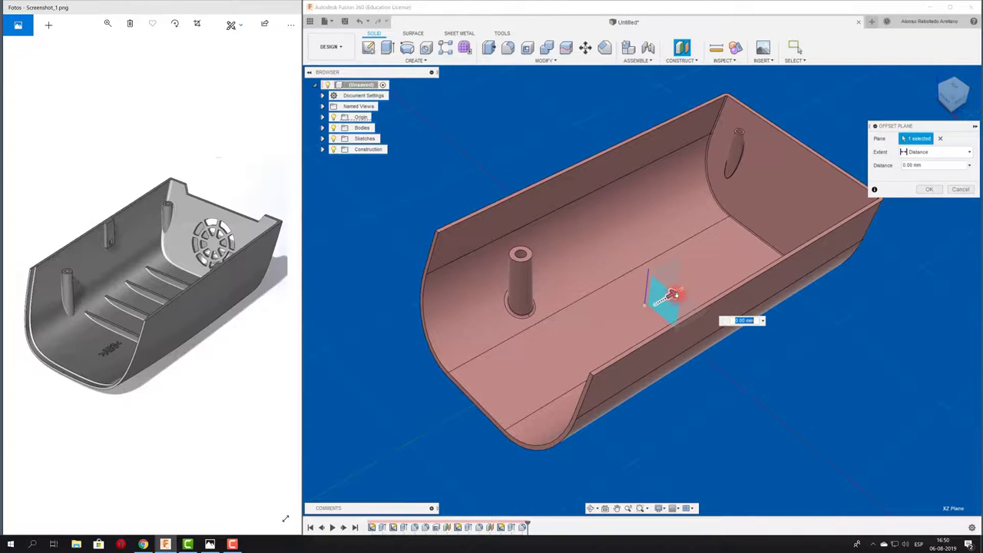
{"action": "mouse_move", "coordinate": [660, 302]}
{"action": "left_mouse_down"}
{"action": "mouse_move", "coordinate": [583, 347]}
{"action": "mouse_move", "coordinate": [593, 312]}
{"action": "mouse_move", "coordinate": [604, 310]}
{"action": "left_mouse_up"}
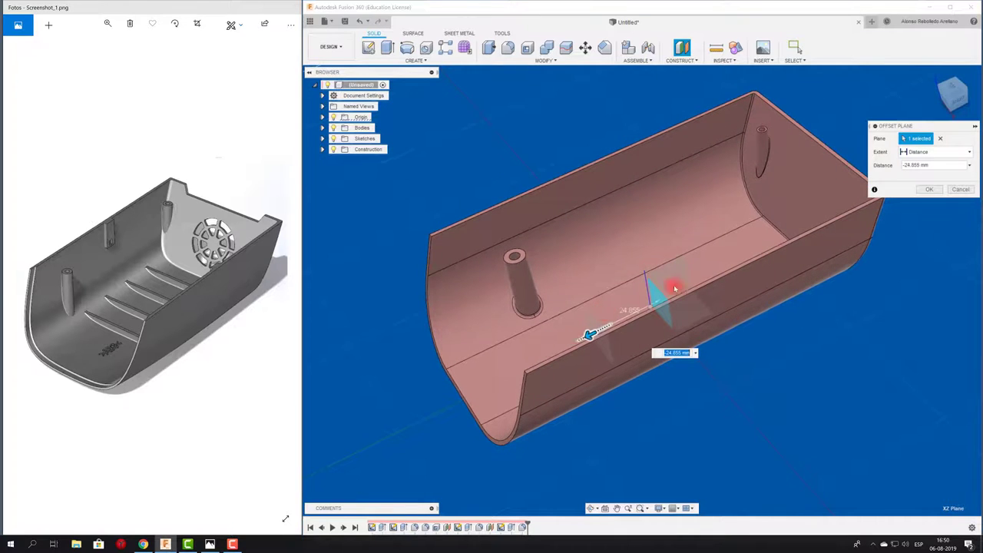
{"action": "middle_click_drag", "start_coordinate": [676, 281], "coordinate": [884, 231], "text": "shift"}
{"action": "left_click", "coordinate": [929, 189]}
{"action": "mouse_move", "coordinate": [823, 305]}
{"action": "middle_mouse_down", "text": "shift"}
{"action": "mouse_move", "coordinate": [599, 314]}
{"action": "mouse_move", "coordinate": [637, 322]}
{"action": "middle_mouse_up", "text": "shift"}
{"action": "middle_click_drag", "start_coordinate": [742, 360], "coordinate": [775, 384], "text": "shift"}
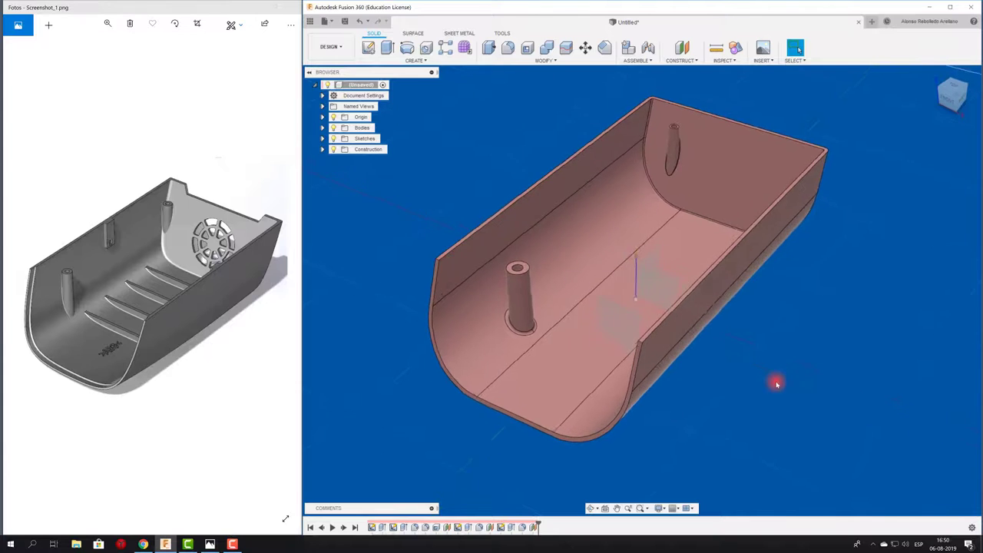
{"action": "left_click", "coordinate": [334, 119]}
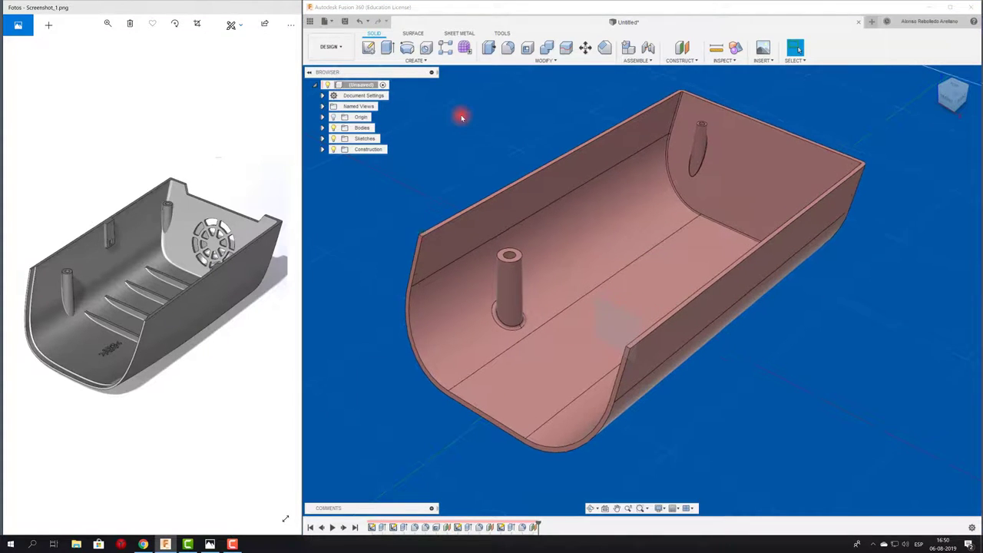
{"action": "middle_click_drag", "start_coordinate": [461, 115], "coordinate": [462, 114], "text": "shift"}
- Start a sketch on the offset plane and turn on Slice to reveal the tray's cross-section
{"action": "left_click", "coordinate": [372, 51]}
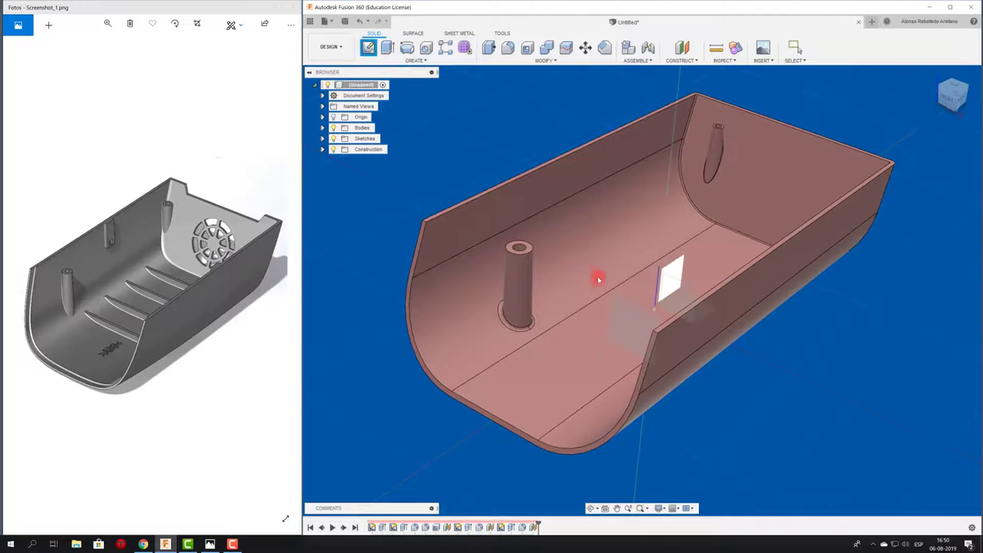
{"action": "left_click", "coordinate": [624, 309]}
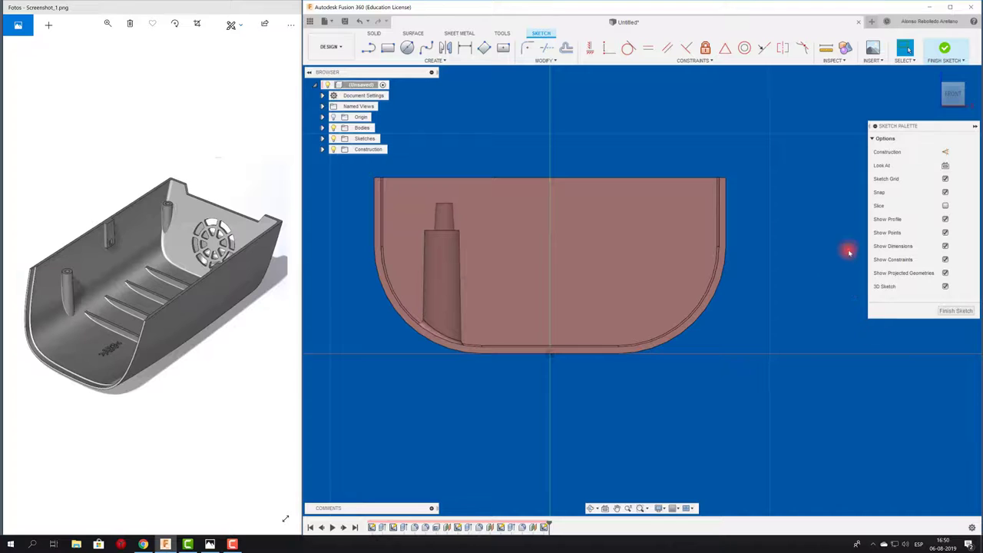
{"action": "left_click", "coordinate": [946, 206]}
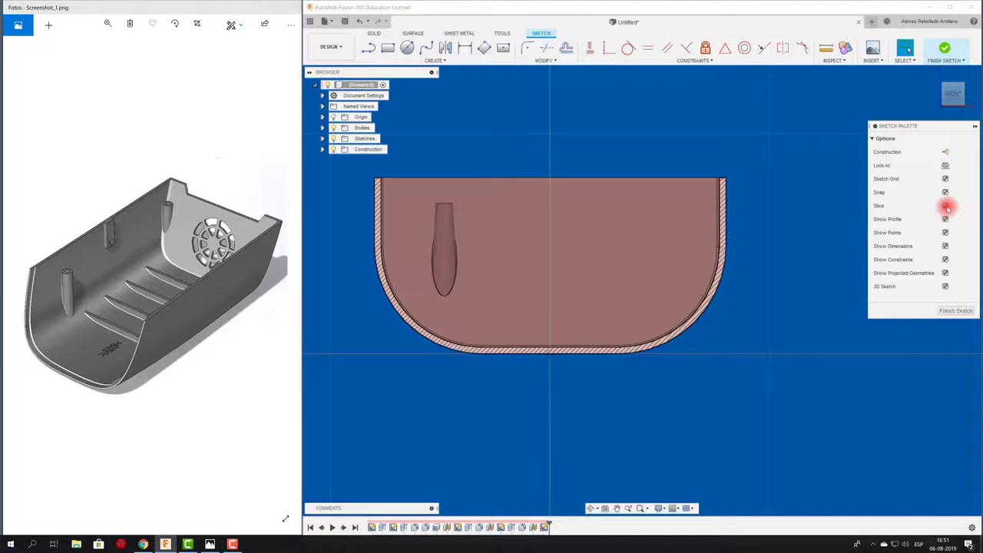
{"action": "scroll", "coordinate": [442, 387], "scroll_direction": "up", "scroll_amount": 2}
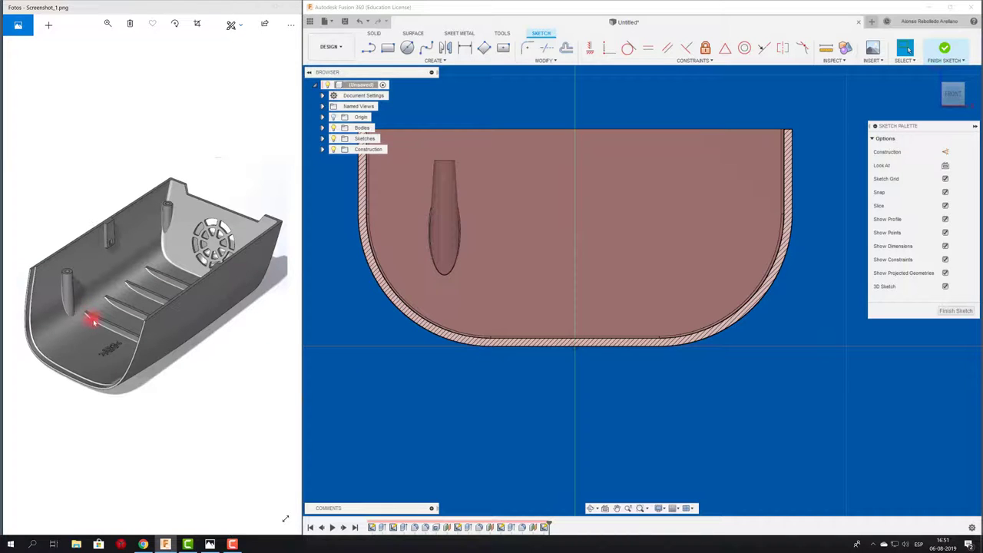
{"action": "scroll", "coordinate": [445, 291], "scroll_direction": "up", "scroll_amount": 2}
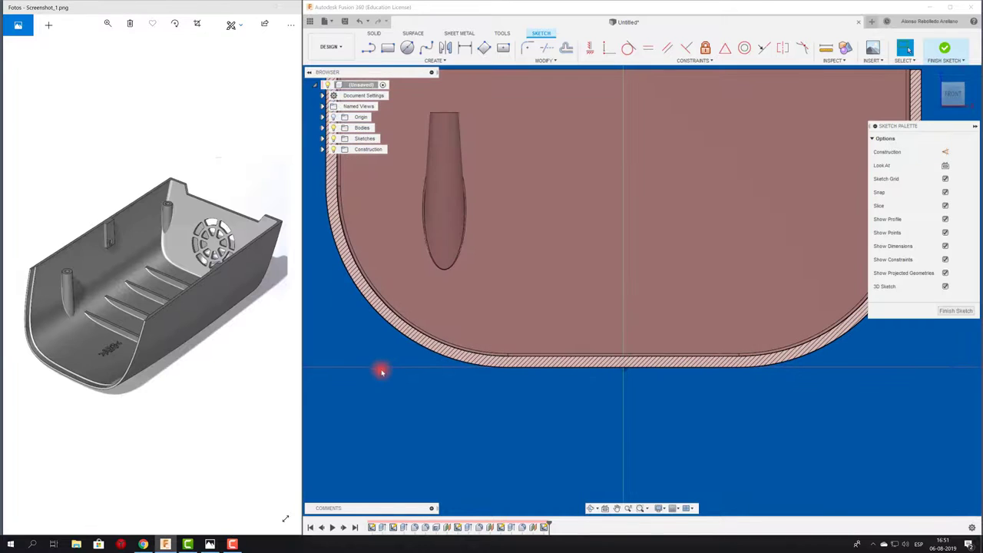
{"action": "scroll", "coordinate": [392, 346], "scroll_direction": "up", "scroll_amount": 2}
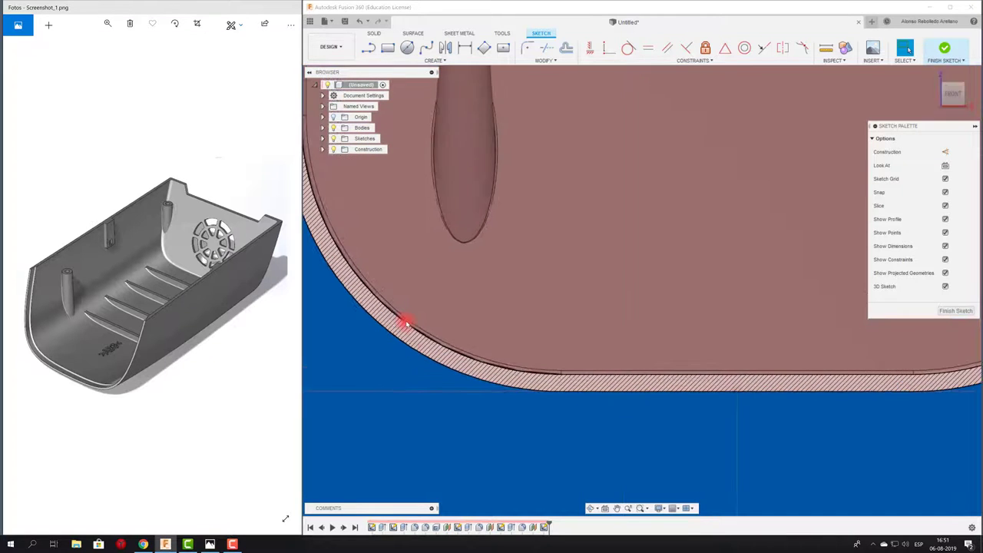
{"action": "scroll", "coordinate": [405, 330], "scroll_direction": "up", "scroll_amount": 2}
{"action": "scroll", "coordinate": [411, 338], "scroll_direction": "up", "scroll_amount": 2}
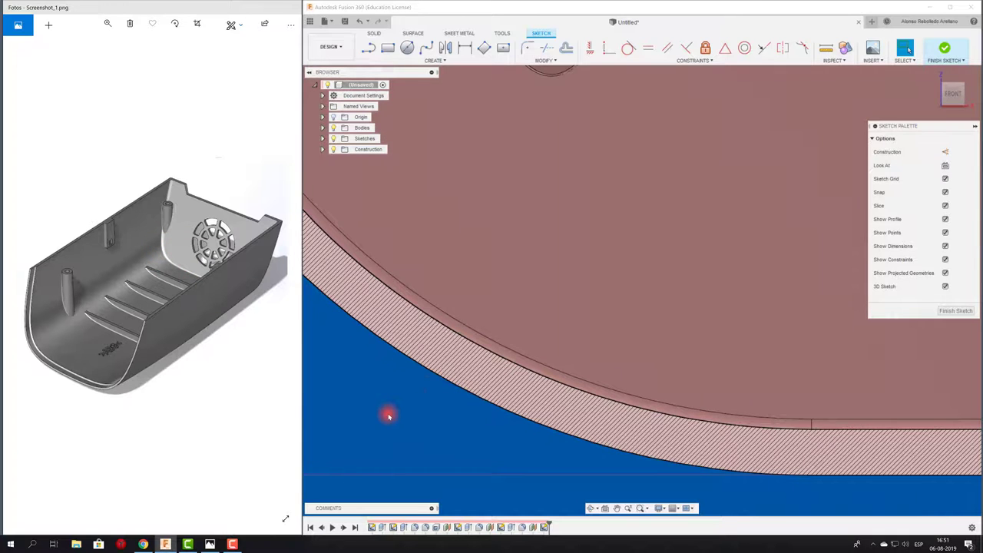
{"action": "scroll", "coordinate": [389, 415], "scroll_direction": "down", "scroll_amount": 3}
{"action": "scroll", "coordinate": [533, 377], "scroll_direction": "down", "scroll_amount": 3}
{"action": "scroll", "coordinate": [543, 369], "scroll_direction": "down", "scroll_amount": 2}
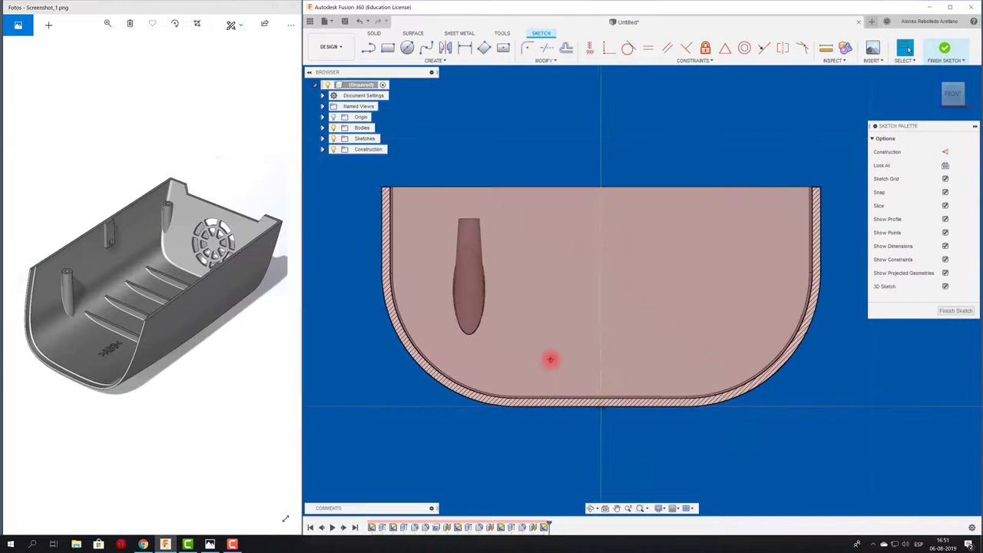
- Draw one horizontal line across the tray's sliced profile and finish the sketch
{"action": "left_click", "coordinate": [372, 50]}
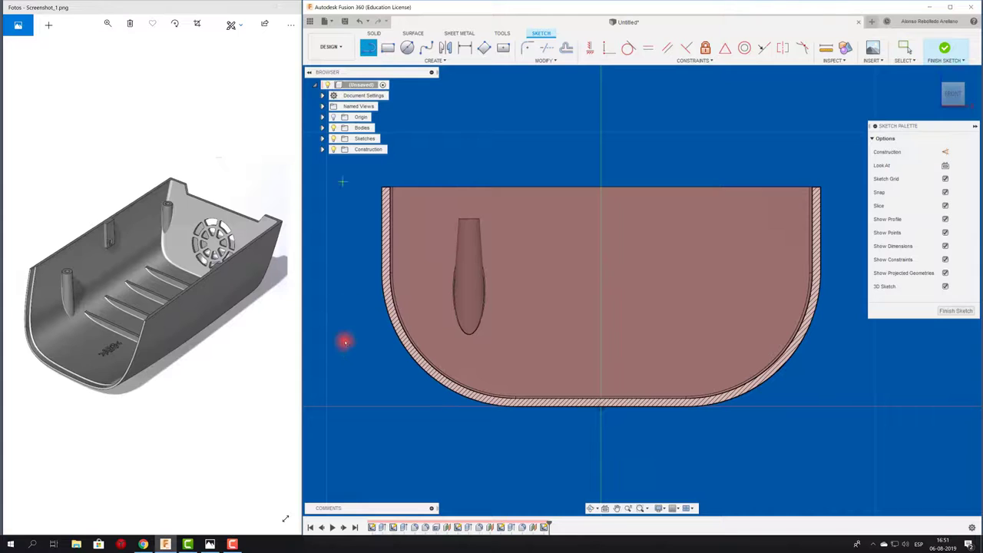
{"action": "left_click", "coordinate": [342, 319]}
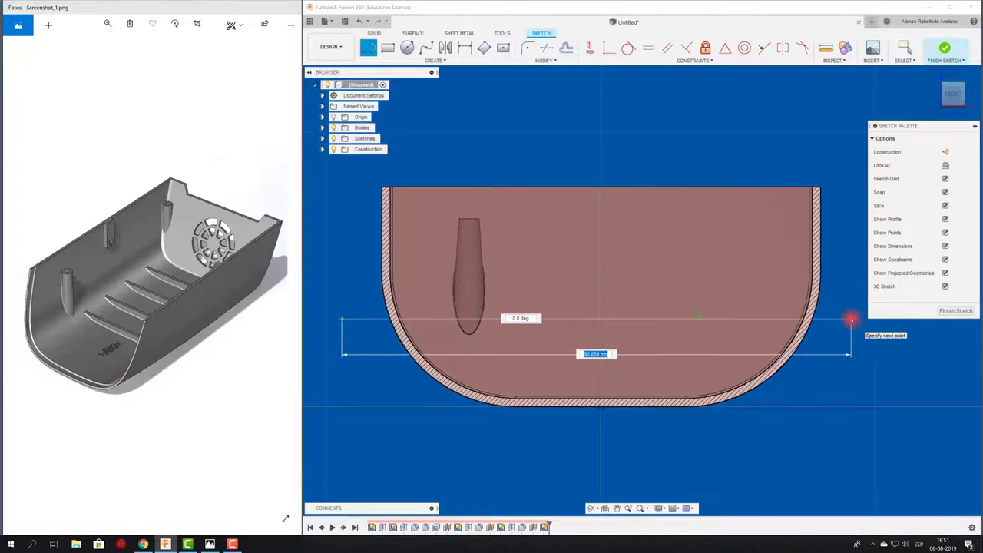
{"action": "left_click", "coordinate": [851, 319]}
{"action": "key", "text": "Escape"}
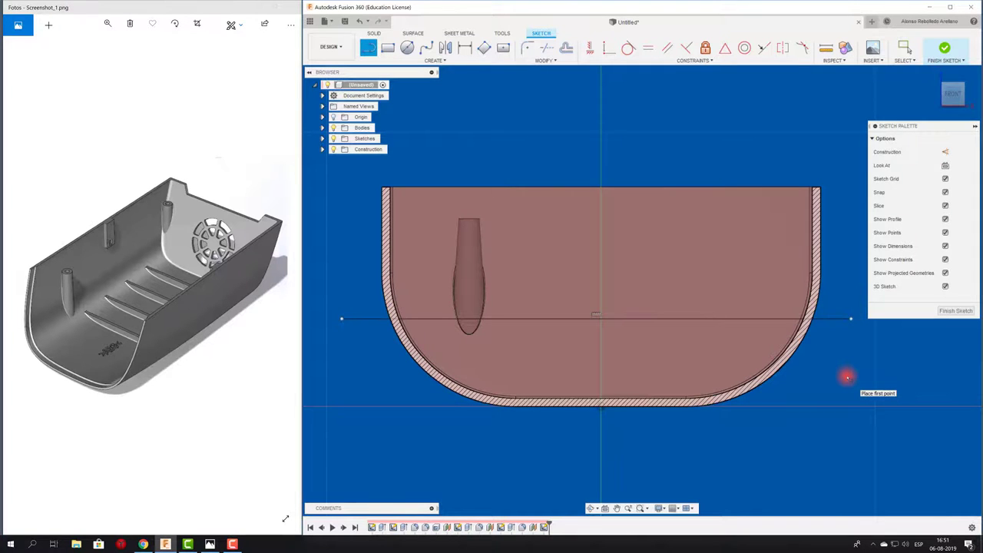
{"action": "middle_click_drag", "start_coordinate": [847, 377], "coordinate": [754, 432], "text": "shift"}
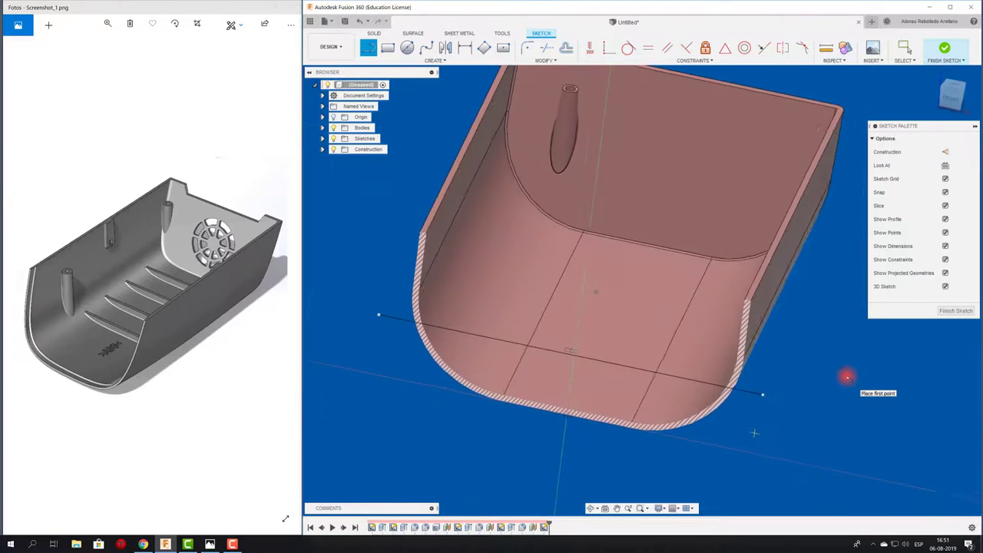
{"action": "mouse_move", "coordinate": [847, 376]}
{"action": "middle_mouse_down", "text": "shift"}
{"action": "mouse_move", "coordinate": [943, 49]}
{"action": "mouse_move", "coordinate": [510, 152]}
{"action": "middle_mouse_up", "text": "shift"}
{"action": "left_click", "coordinate": [943, 50]}
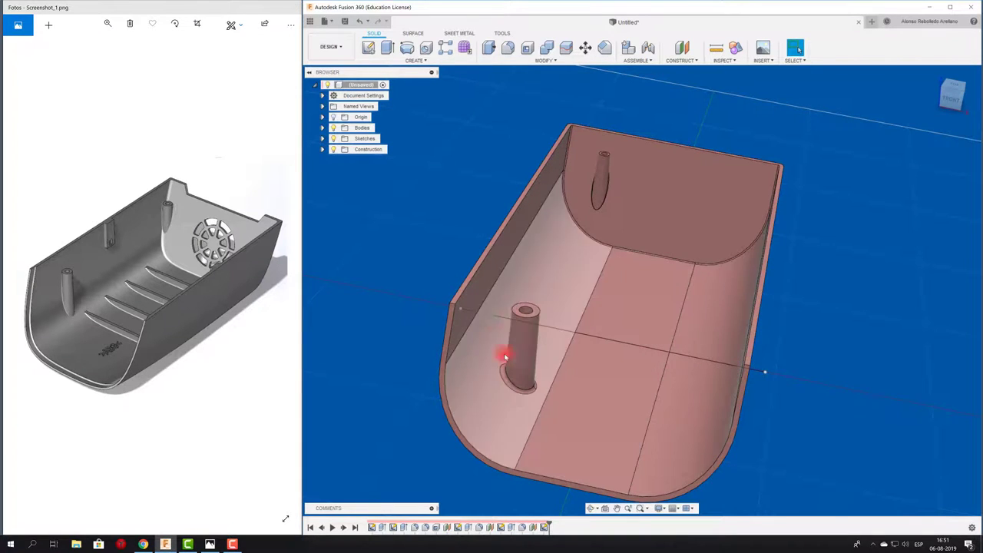
{"action": "middle_click_drag", "start_coordinate": [501, 338], "coordinate": [525, 351], "text": "shift"}
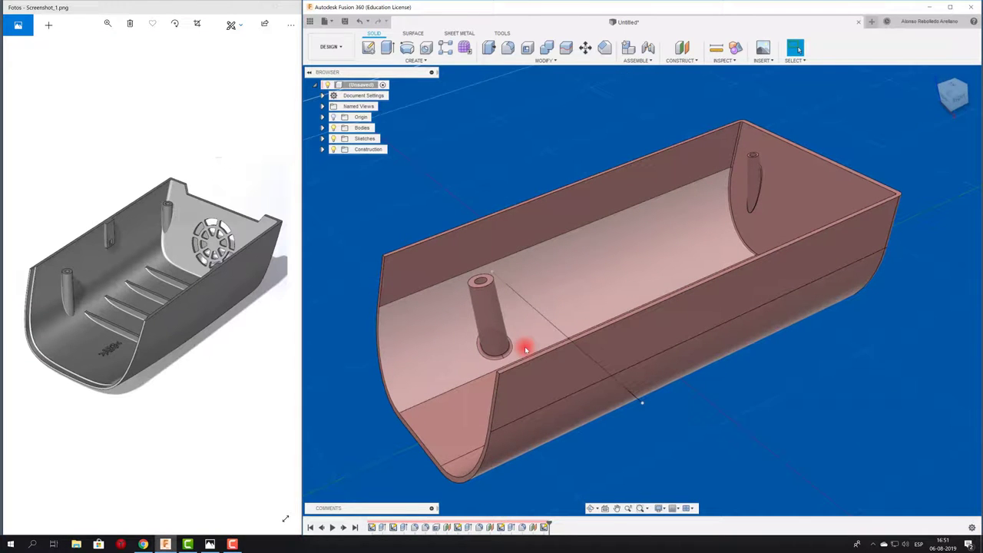
- Reopen the line sketch from the timeline and enable Slice to show the hatched section
{"action": "left_click", "coordinate": [545, 527]}
{"action": "right_click", "coordinate": [545, 527]}
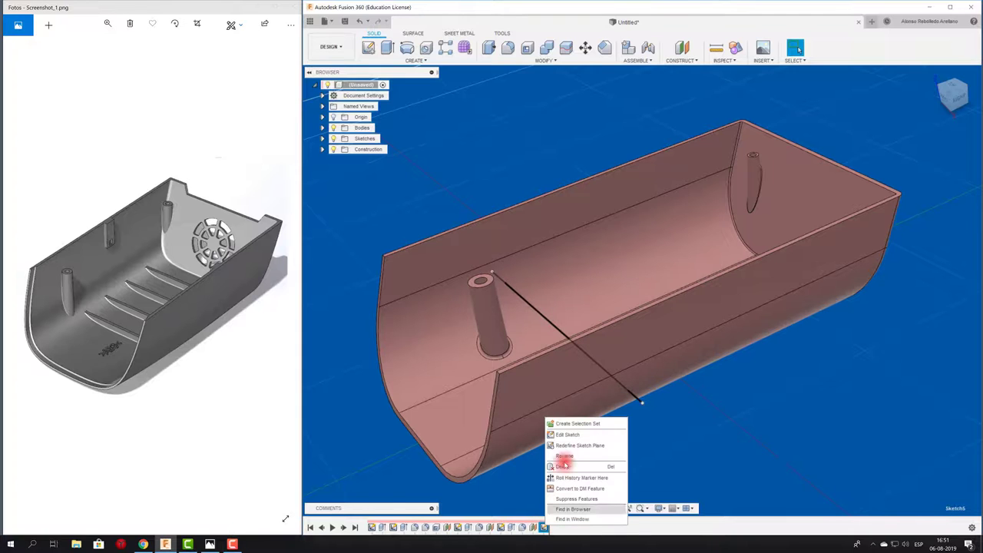
{"action": "left_click", "coordinate": [567, 432]}
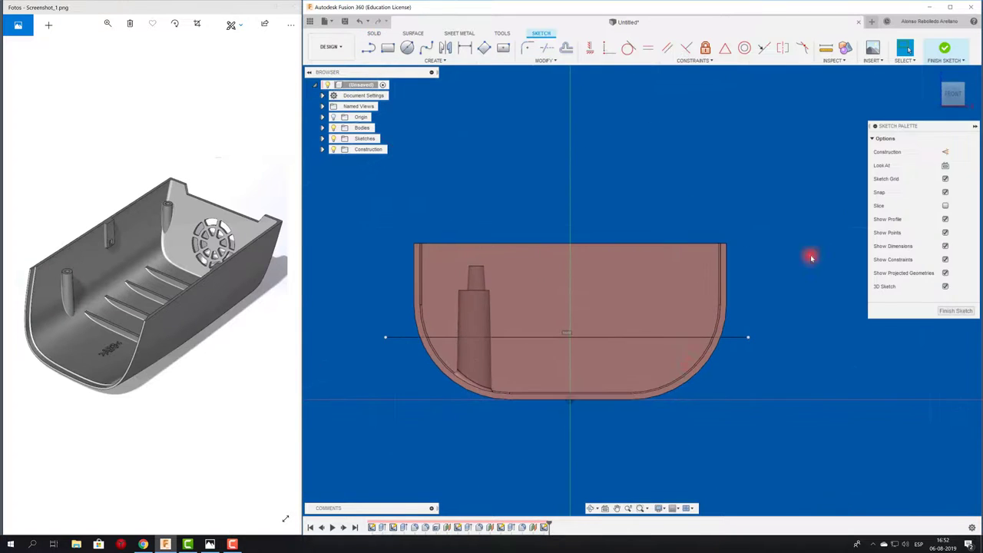
{"action": "left_click", "coordinate": [946, 207]}
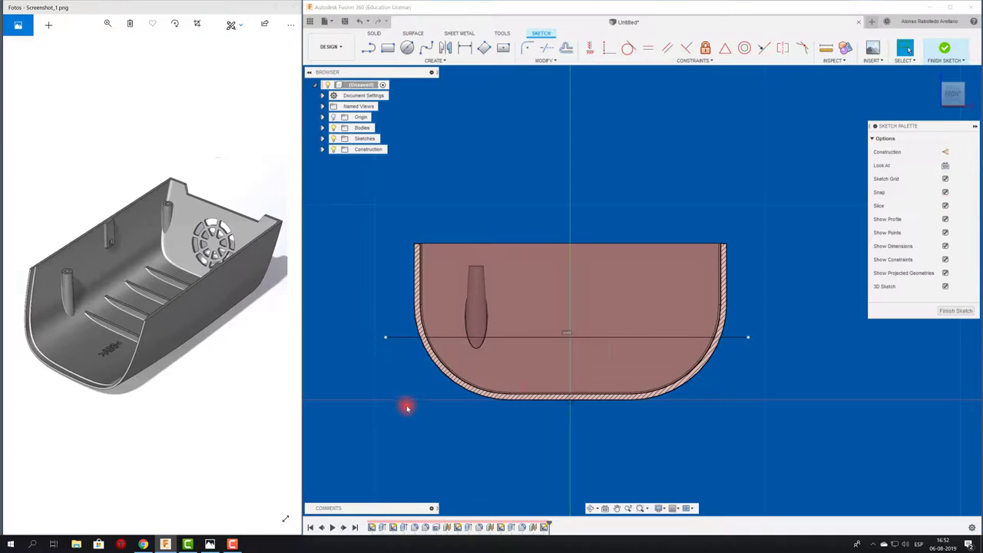
{"action": "scroll", "coordinate": [403, 401], "scroll_direction": "up", "scroll_amount": 3}
{"action": "scroll", "coordinate": [403, 402], "scroll_direction": "up", "scroll_amount": 2}
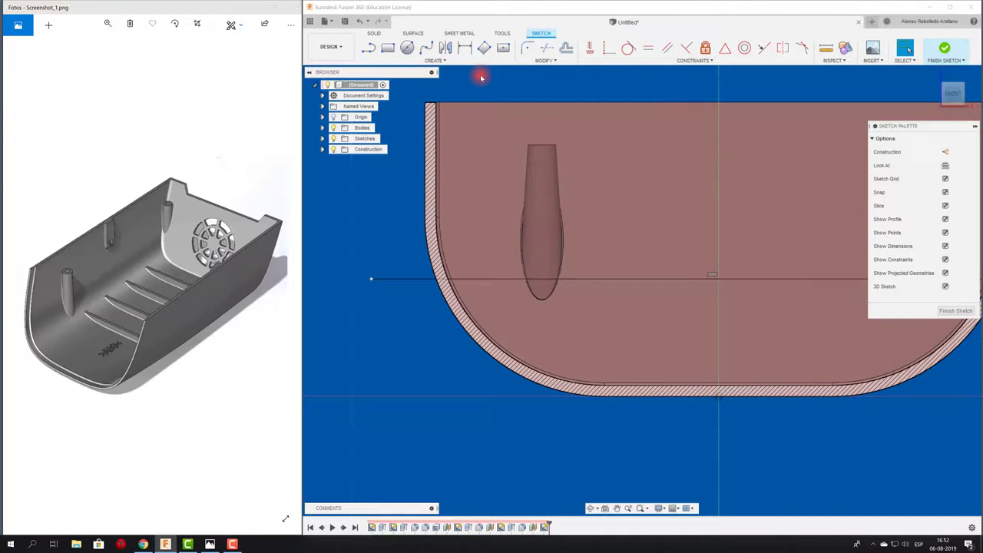
- Pin Project from Create > Project/Include to the sketch toolbar
{"action": "left_click", "coordinate": [444, 59]}
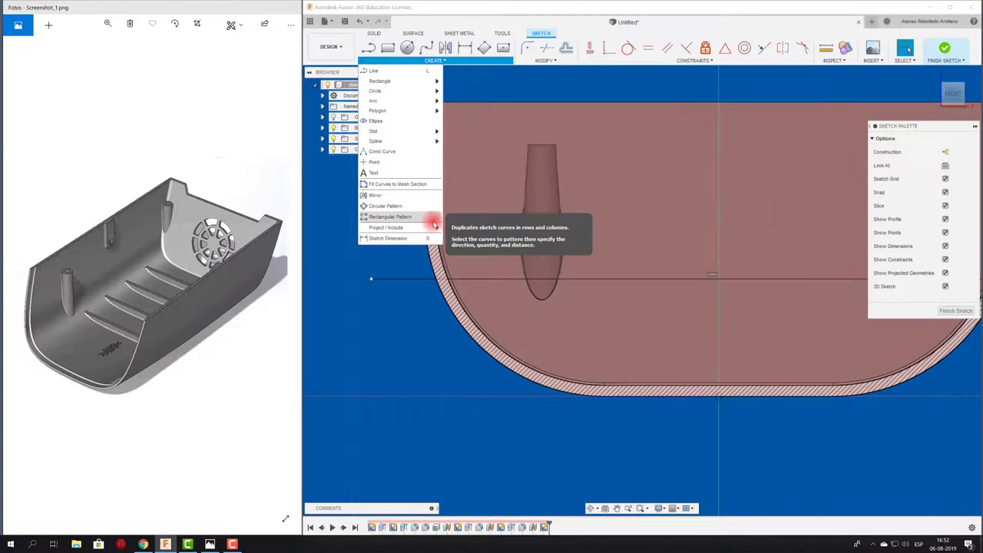
{"action": "mouse_move", "coordinate": [392, 228]}
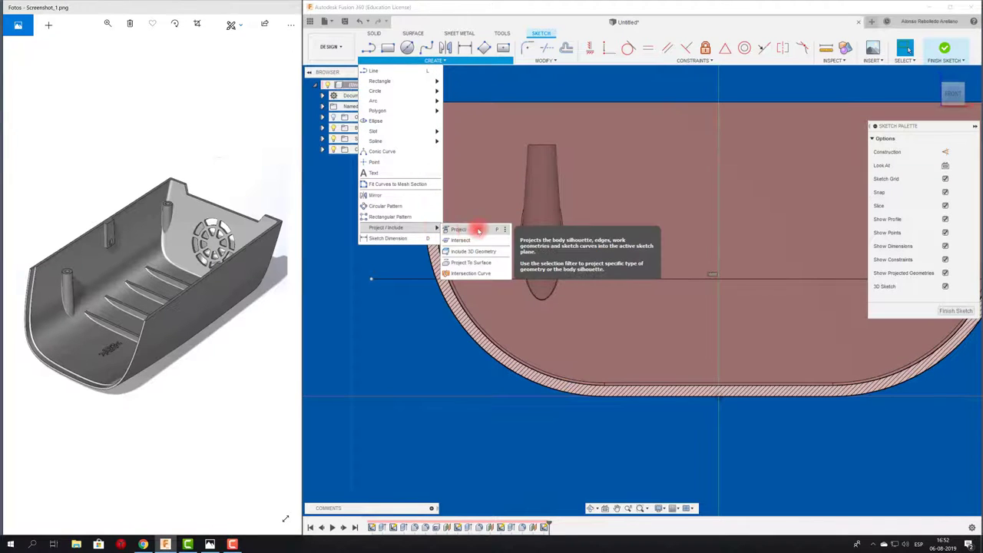
{"action": "left_click", "coordinate": [506, 231]}
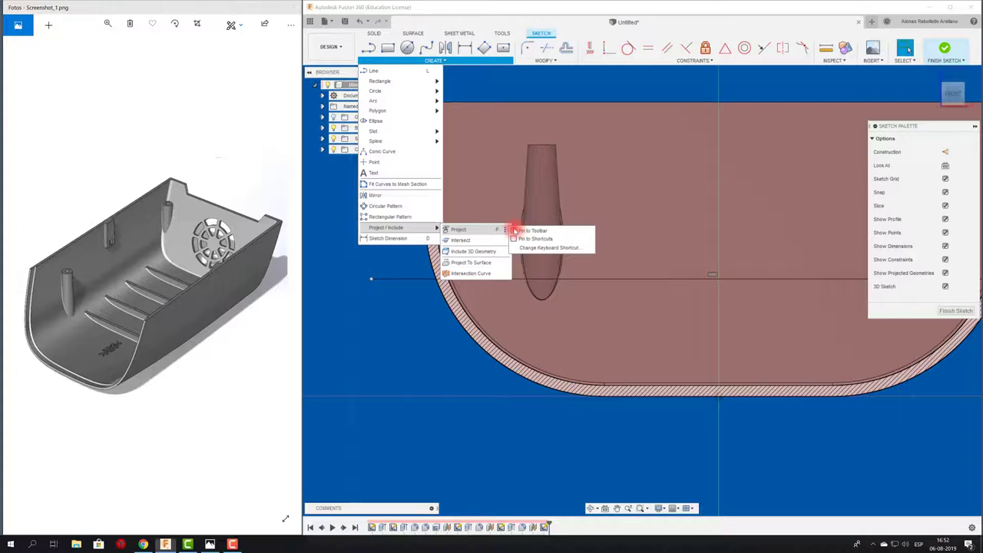
{"action": "left_click", "coordinate": [515, 230]}
- Project the shell's three inner bottom edges into the sketch
{"action": "left_click", "coordinate": [523, 47]}
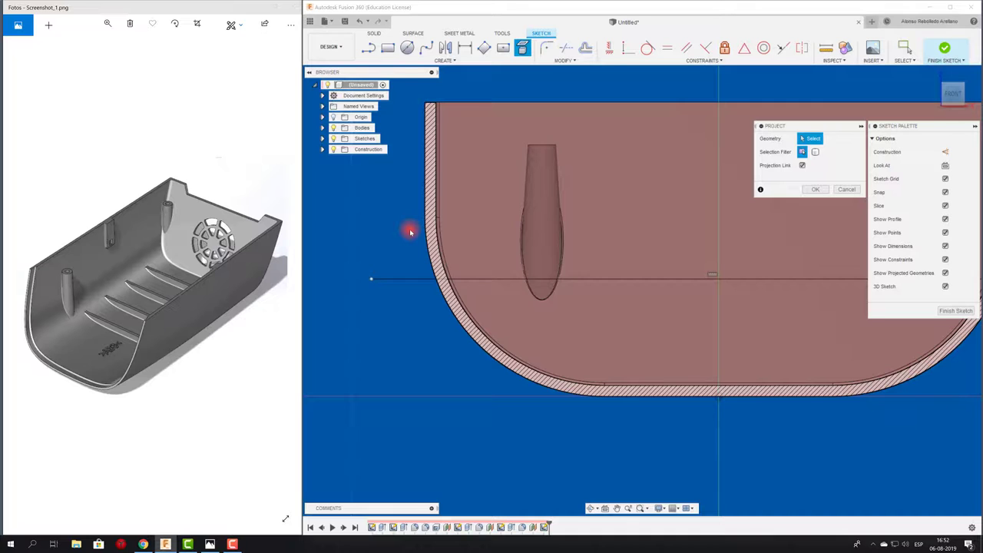
{"action": "scroll", "coordinate": [473, 334], "scroll_direction": "up", "scroll_amount": 2}
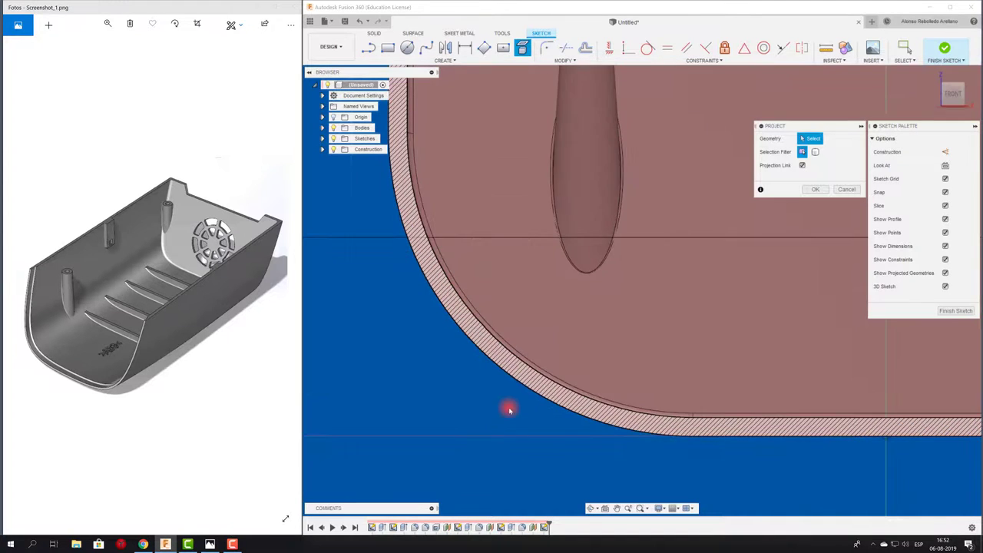
{"action": "scroll", "coordinate": [509, 408], "scroll_direction": "up", "scroll_amount": 2}
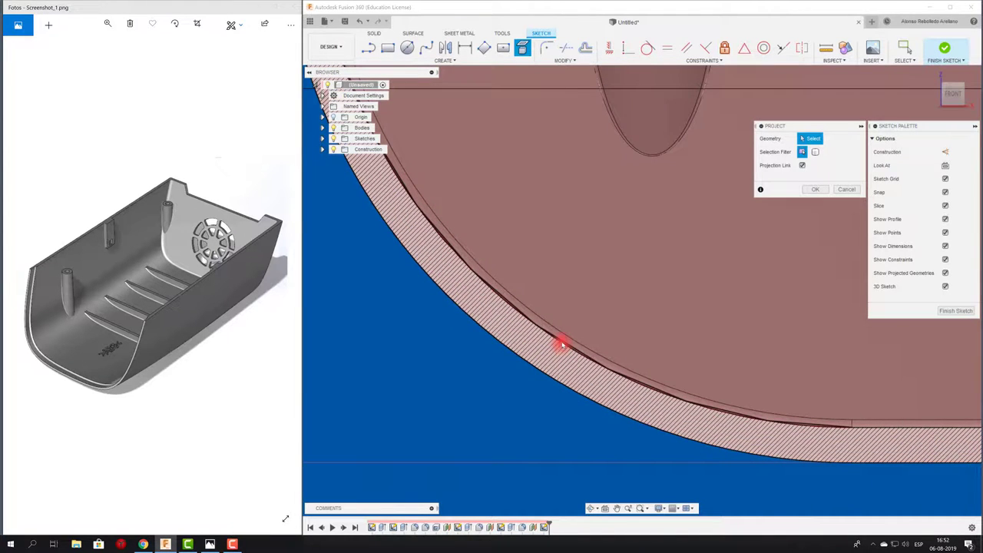
{"action": "scroll", "coordinate": [461, 386], "scroll_direction": "down", "scroll_amount": 1}
{"action": "left_click", "coordinate": [756, 410]}
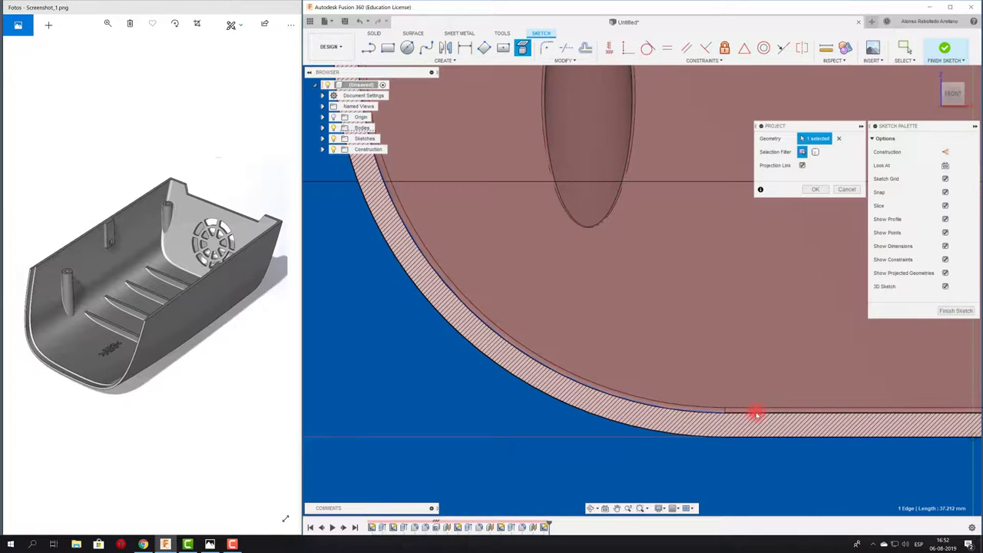
{"action": "middle_click_drag", "start_coordinate": [756, 415], "coordinate": [249, 390]}
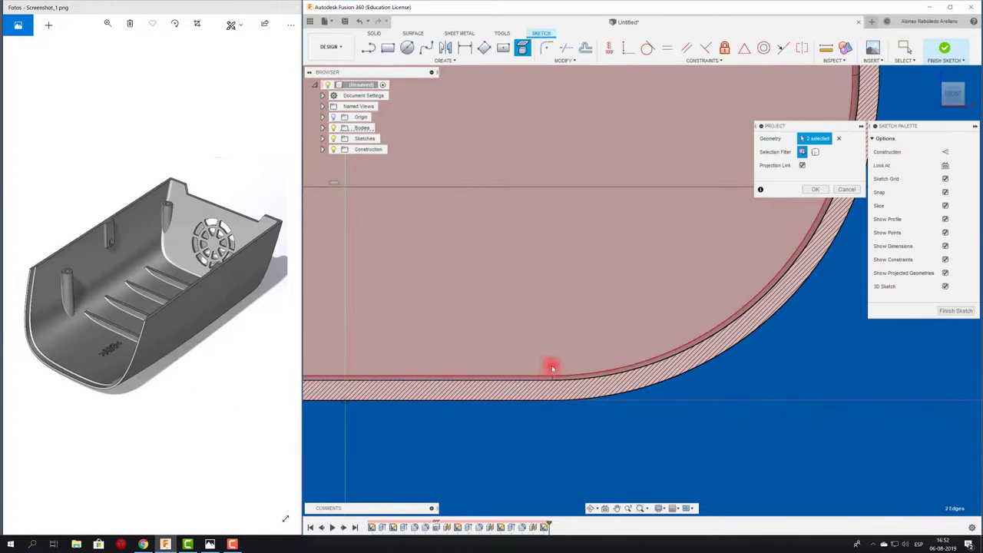
{"action": "left_click", "coordinate": [628, 372]}
{"action": "scroll", "coordinate": [627, 372], "scroll_direction": "down", "scroll_amount": 2}
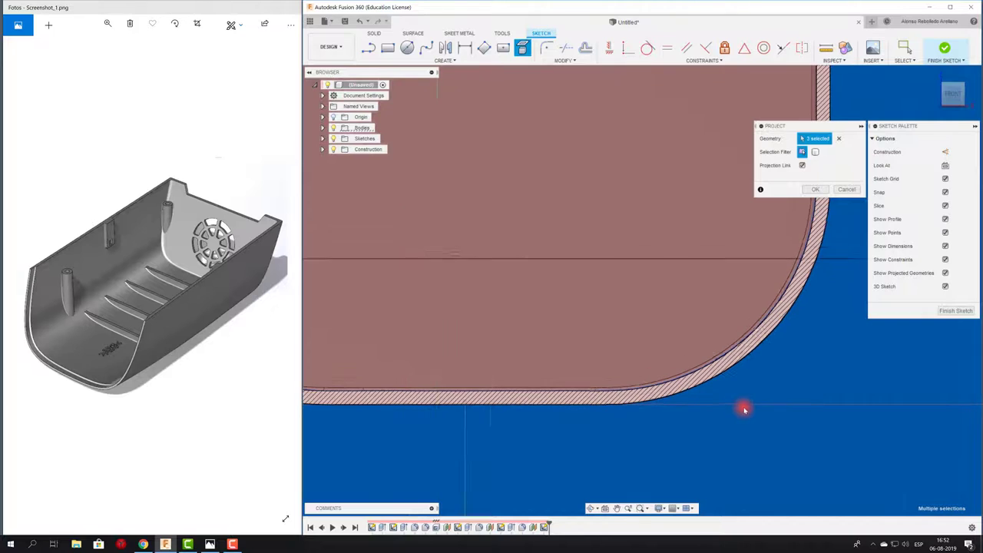
{"action": "left_click", "coordinate": [746, 408]}
{"action": "left_click", "coordinate": [816, 196]}
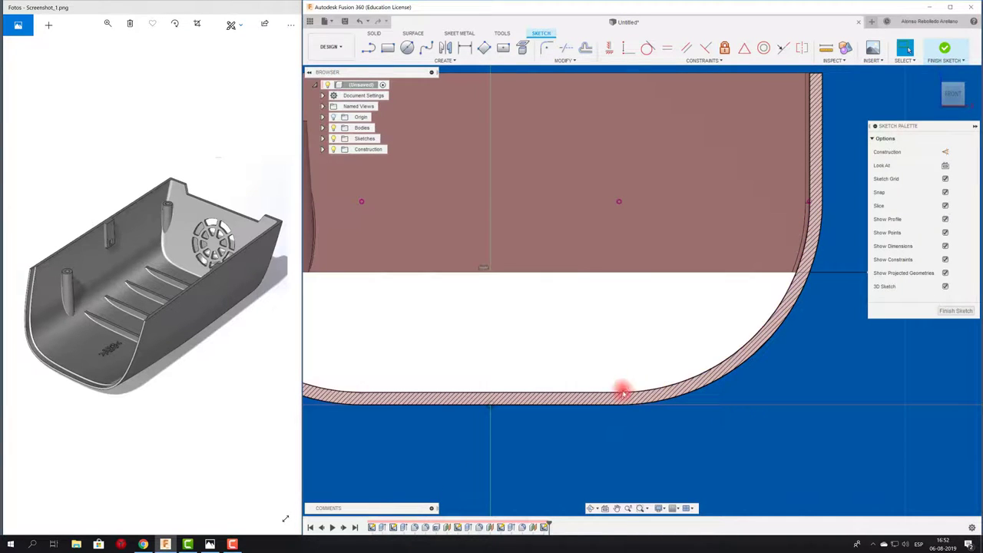
- Finish the sketch now holding the projected inner profile curve
{"action": "middle_click_drag", "start_coordinate": [624, 457], "coordinate": [433, 272], "text": "shift"}
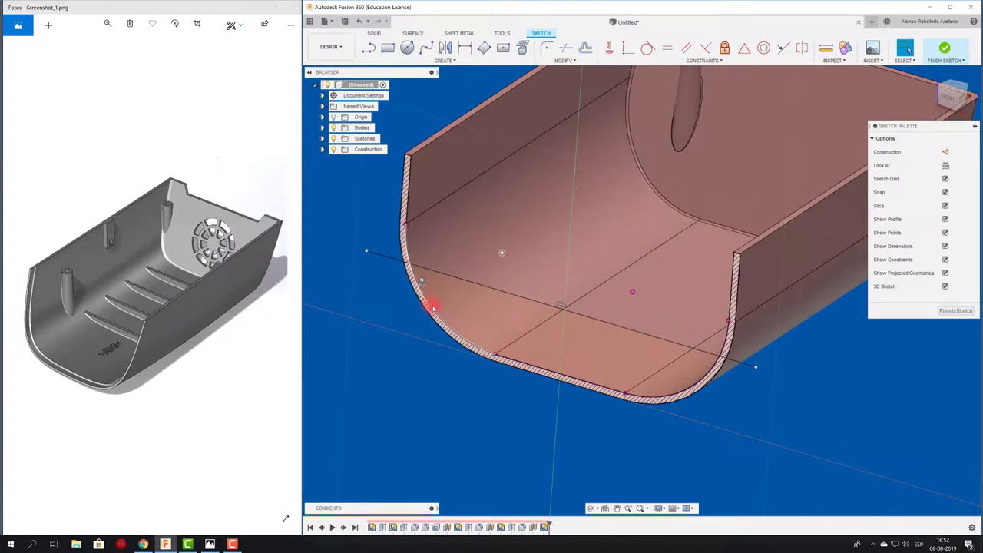
{"action": "left_click_drag", "start_coordinate": [490, 356], "coordinate": [520, 361]}
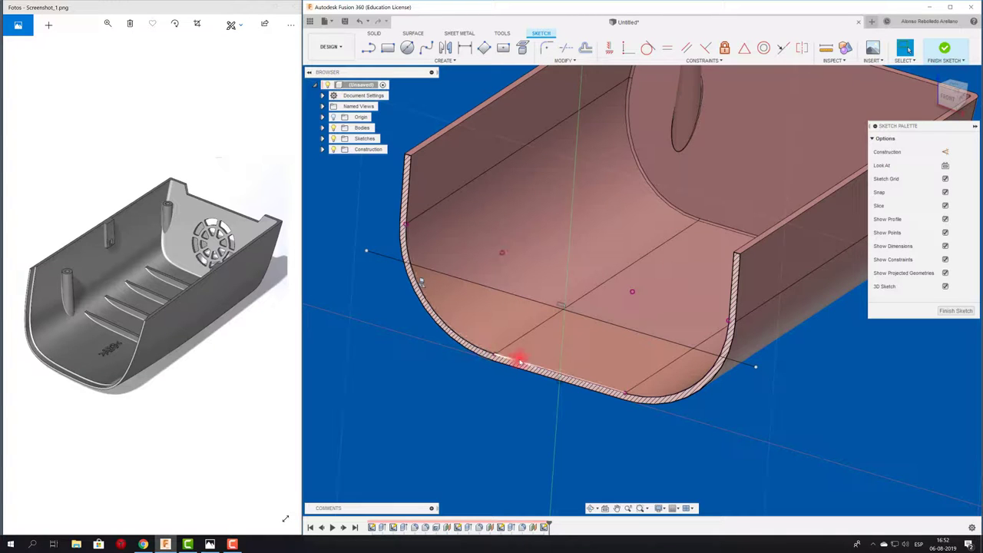
{"action": "left_click", "coordinate": [954, 310]}
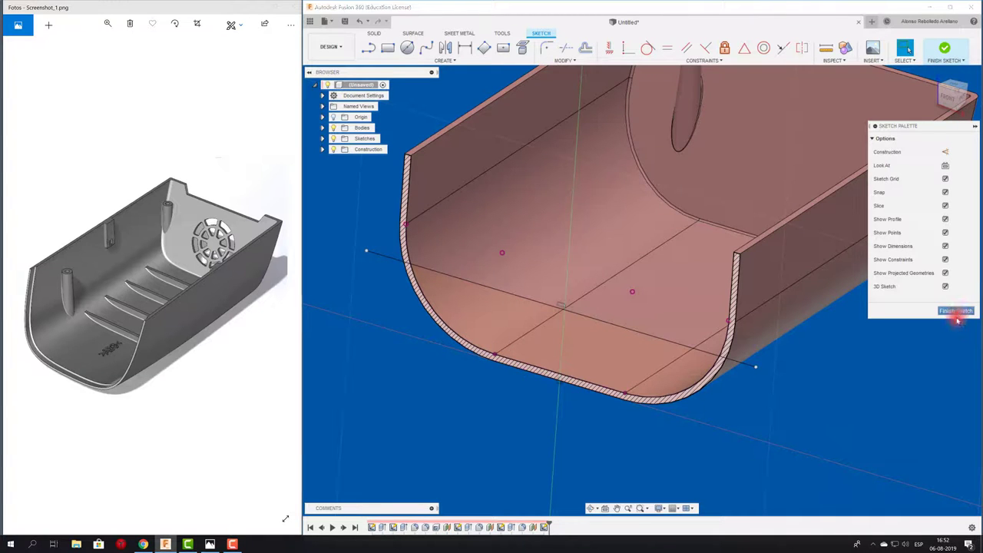
{"action": "middle_click_drag", "start_coordinate": [945, 329], "coordinate": [755, 345], "text": "shift"}
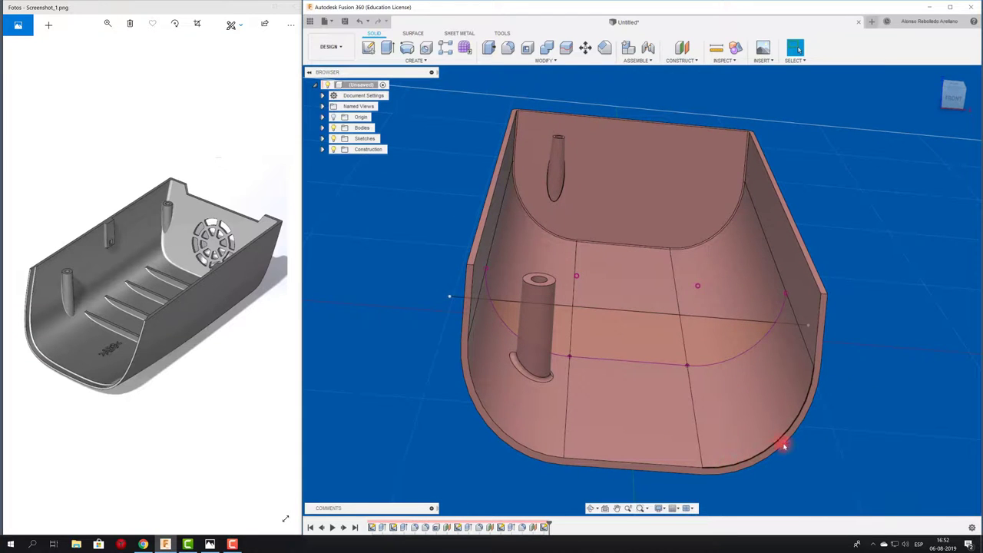
- Extrude the projected curved profile 2 mm as a joined rib across the tray floor
{"action": "mouse_move", "coordinate": [751, 343]}
{"action": "middle_mouse_down", "text": "shift"}
{"action": "mouse_move", "coordinate": [872, 388]}
{"action": "mouse_move", "coordinate": [625, 213]}
{"action": "middle_mouse_up", "text": "shift"}
{"action": "left_click", "coordinate": [387, 48]}
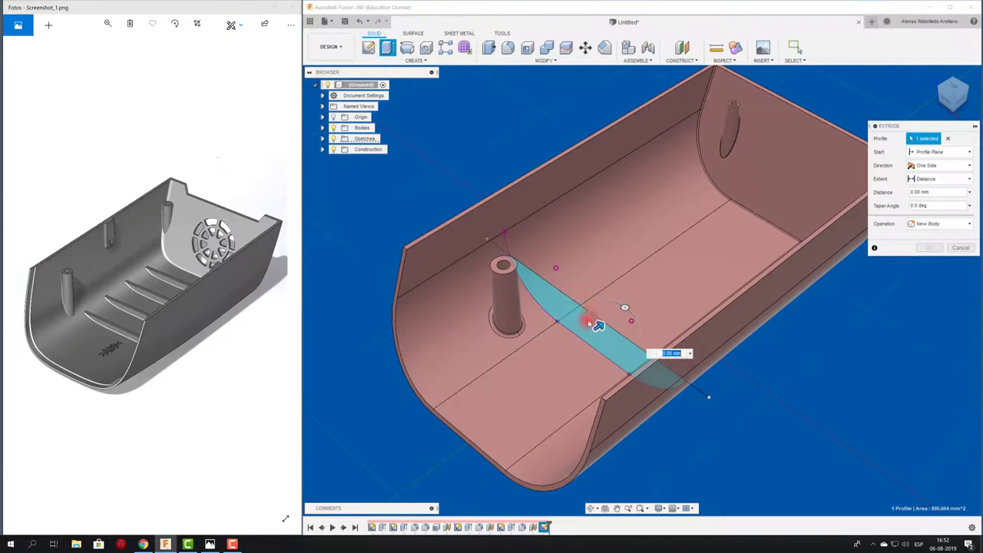
{"action": "left_click", "coordinate": [598, 325]}
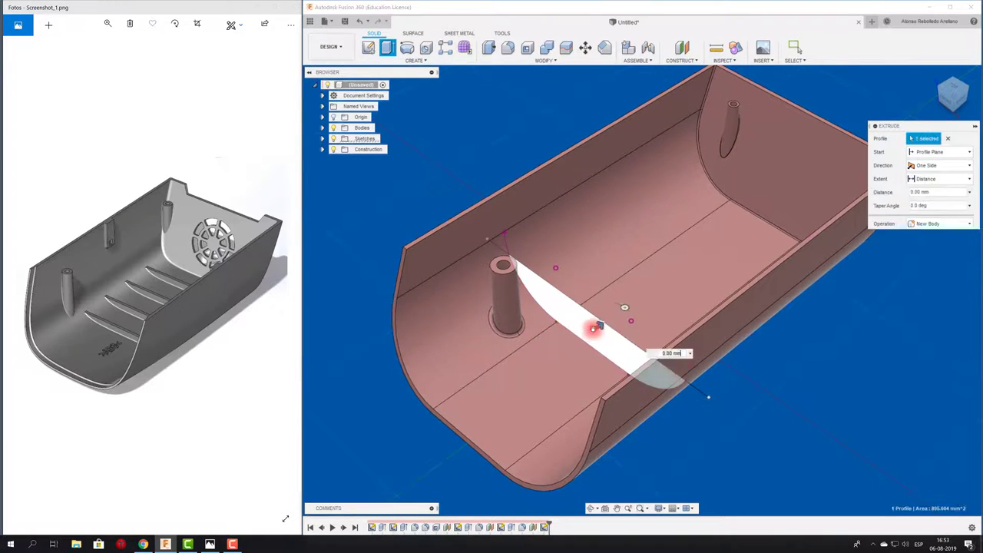
{"action": "middle_click_drag", "start_coordinate": [599, 326], "coordinate": [599, 324], "text": "shift"}
{"action": "left_click_drag", "start_coordinate": [599, 324], "coordinate": [598, 322]}
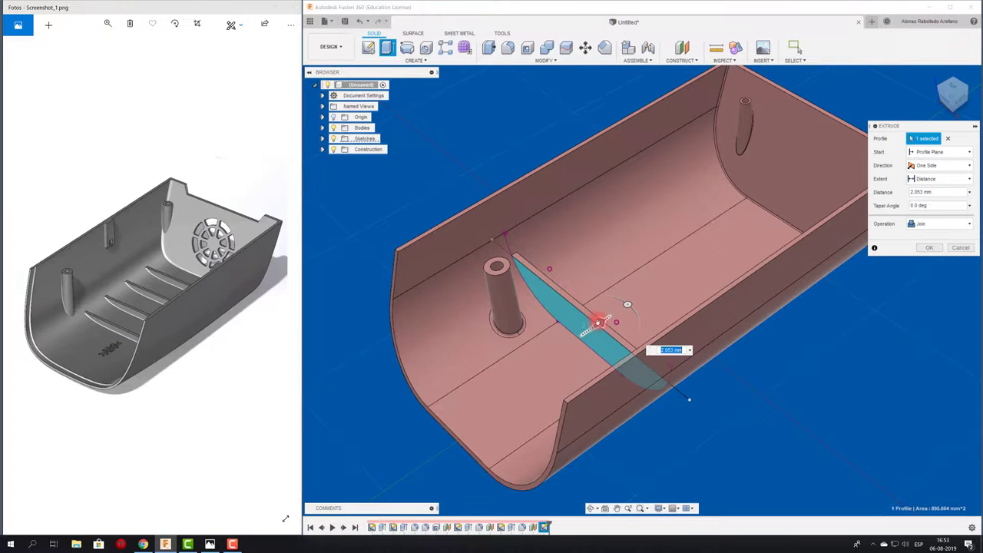
{"action": "middle_click_drag", "start_coordinate": [759, 419], "coordinate": [759, 419], "text": "shift"}
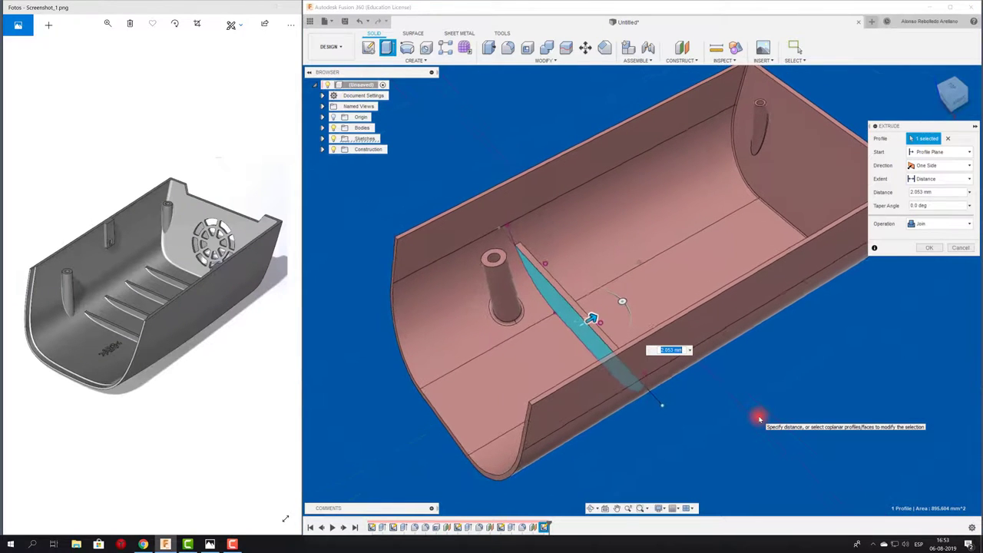
{"action": "left_click", "coordinate": [930, 247]}
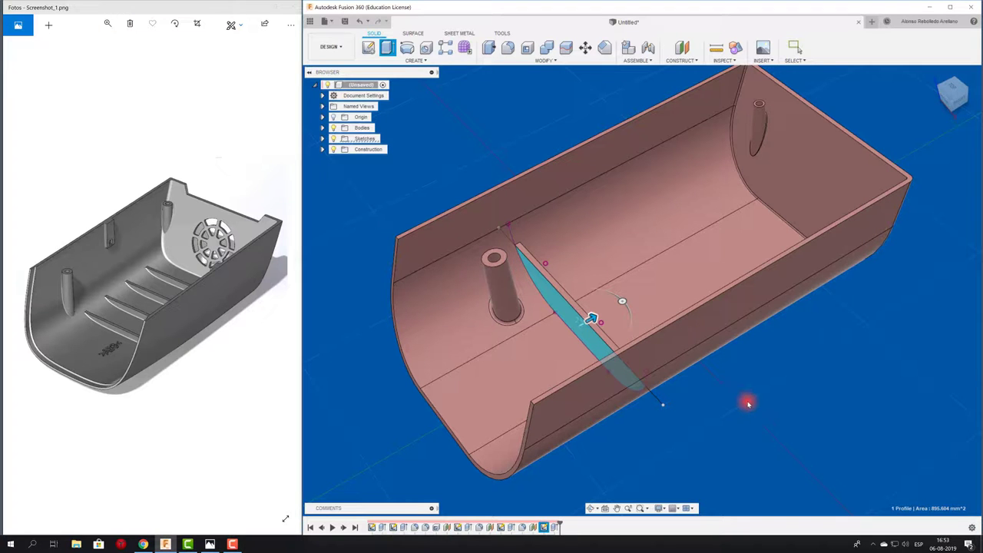
{"action": "mouse_move", "coordinate": [748, 403]}
{"action": "middle_mouse_down", "text": "shift"}
{"action": "mouse_move", "coordinate": [717, 265]}
{"action": "mouse_move", "coordinate": [779, 303]}
{"action": "middle_mouse_up", "text": "shift"}
{"action": "middle_click_drag", "start_coordinate": [654, 333], "coordinate": [625, 297], "text": "shift"}
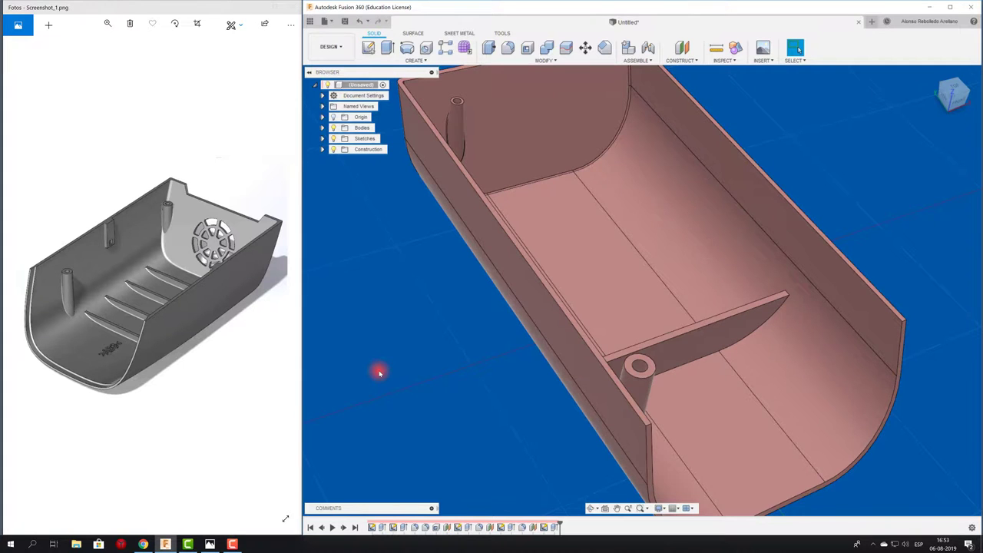
- Orbit around to inspect the new rib, then launch Construct > Offset Plane
{"action": "middle_click_drag", "start_coordinate": [379, 373], "coordinate": [379, 370], "text": "shift"}
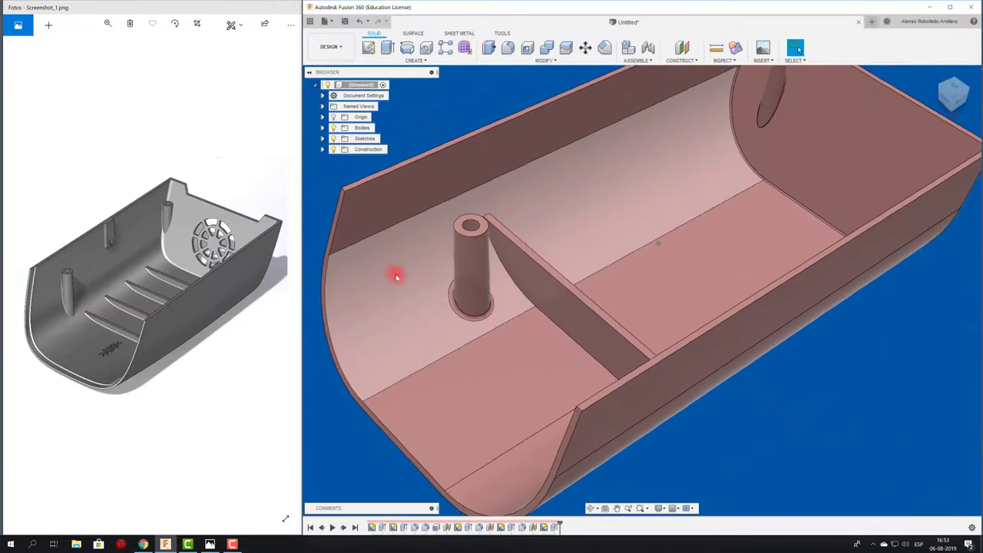
{"action": "middle_click_drag", "start_coordinate": [396, 276], "coordinate": [674, 235], "text": "shift"}
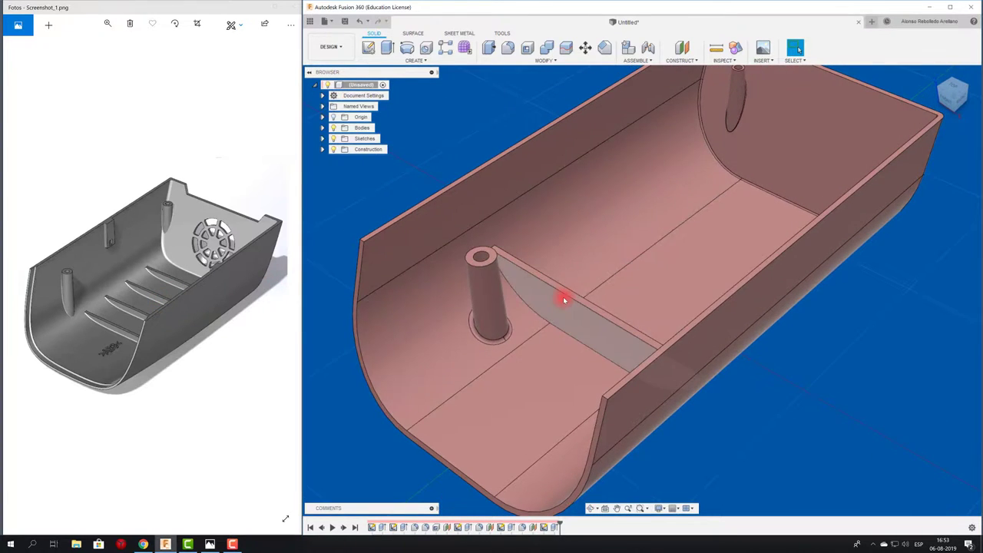
{"action": "left_click", "coordinate": [682, 49]}
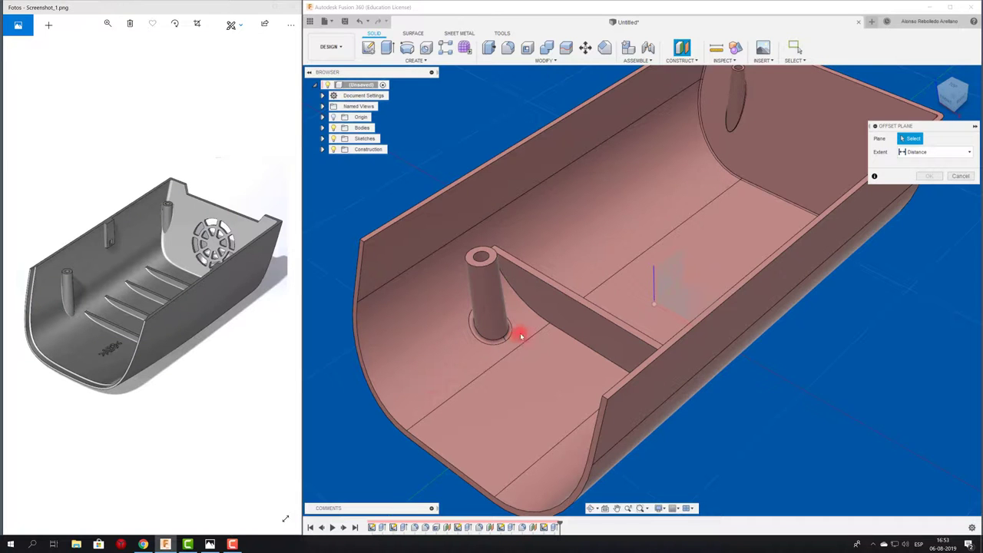
- Create a construction plane offset 50 mm from the rib's face
{"action": "mouse_move", "coordinate": [521, 336]}
{"action": "middle_mouse_down", "text": "shift"}
{"action": "mouse_move", "coordinate": [653, 246]}
{"action": "mouse_move", "coordinate": [581, 252]}
{"action": "mouse_move", "coordinate": [582, 264]}
{"action": "middle_mouse_up", "text": "shift"}
{"action": "left_click", "coordinate": [577, 307]}
{"action": "middle_click_drag", "start_coordinate": [578, 308], "coordinate": [607, 339], "text": "shift"}
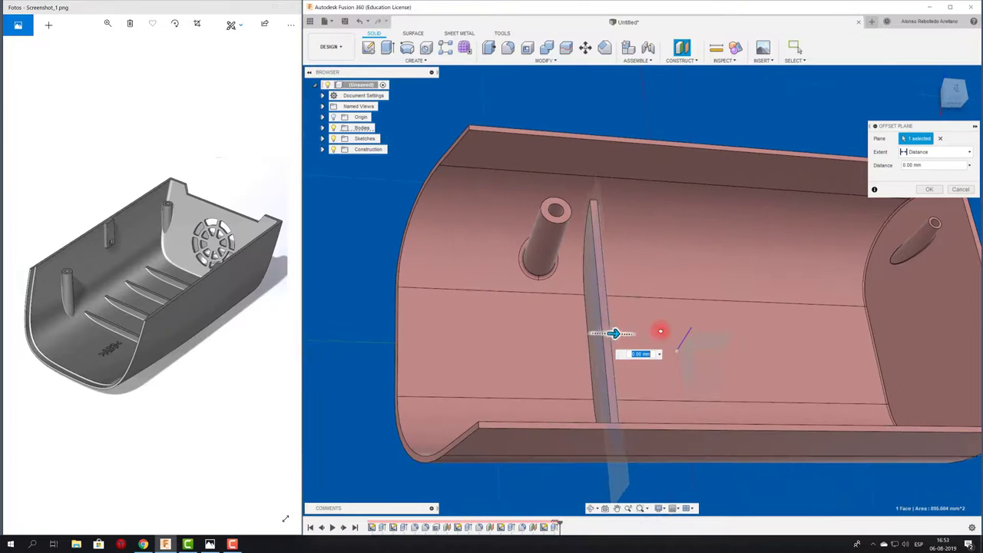
{"action": "mouse_move", "coordinate": [661, 332]}
{"action": "left_mouse_down"}
{"action": "mouse_move", "coordinate": [761, 333]}
{"action": "mouse_move", "coordinate": [753, 322]}
{"action": "mouse_move", "coordinate": [791, 333]}
{"action": "left_mouse_up"}
{"action": "mouse_move", "coordinate": [791, 334]}
{"action": "middle_mouse_down", "text": "shift"}
{"action": "mouse_move", "coordinate": [694, 232]}
{"action": "mouse_move", "coordinate": [718, 269]}
{"action": "mouse_move", "coordinate": [715, 259]}
{"action": "middle_mouse_up", "text": "shift"}
{"action": "left_click_drag", "start_coordinate": [709, 252], "coordinate": [721, 252]}
{"action": "type", "text": "50"}
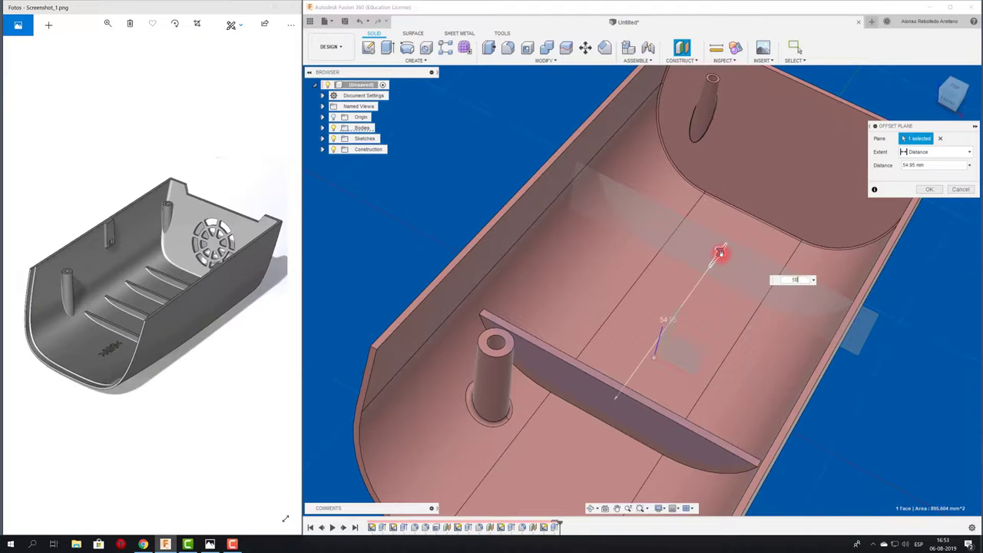
{"action": "key", "text": "Return"}
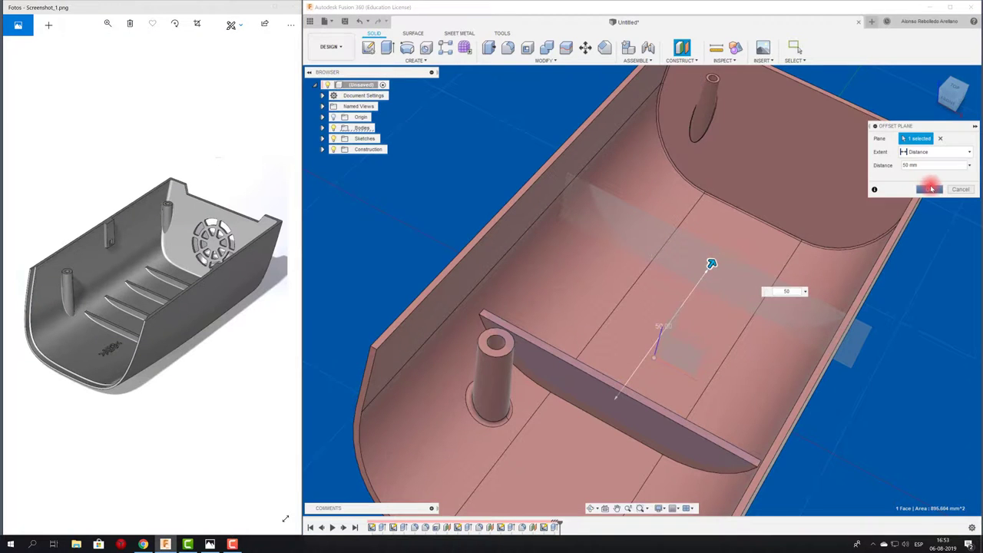
{"action": "left_click", "coordinate": [929, 189]}
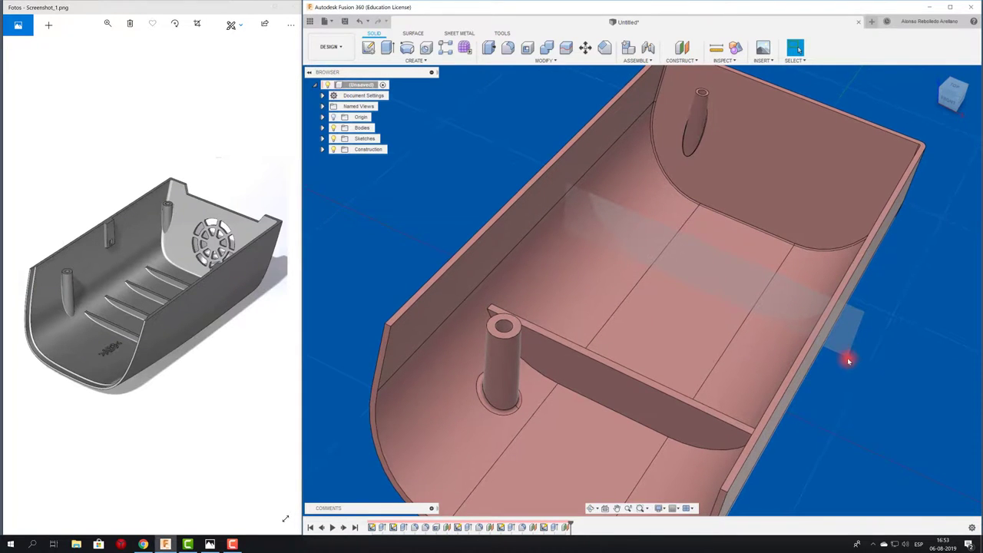
- Cancel a stray extrude, then create and finish an empty sketch on Plane4
{"action": "left_click", "coordinate": [388, 49]}
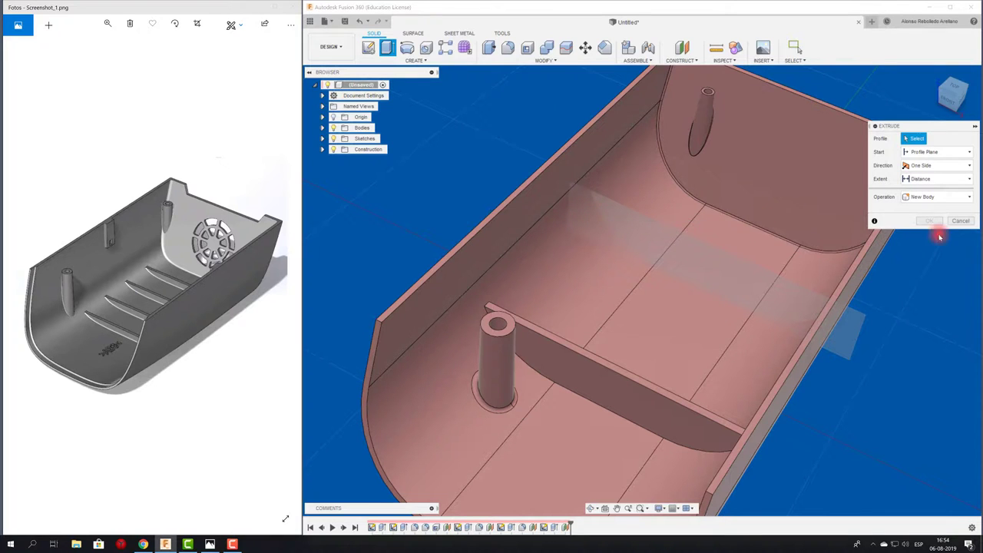
{"action": "left_click", "coordinate": [959, 221]}
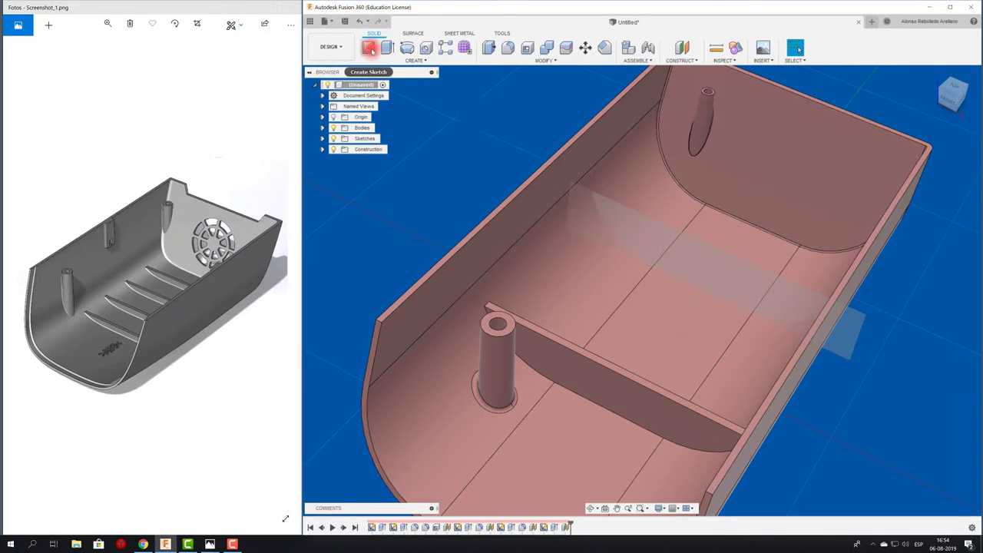
{"action": "left_click", "coordinate": [370, 50]}
{"action": "left_click", "coordinate": [592, 223]}
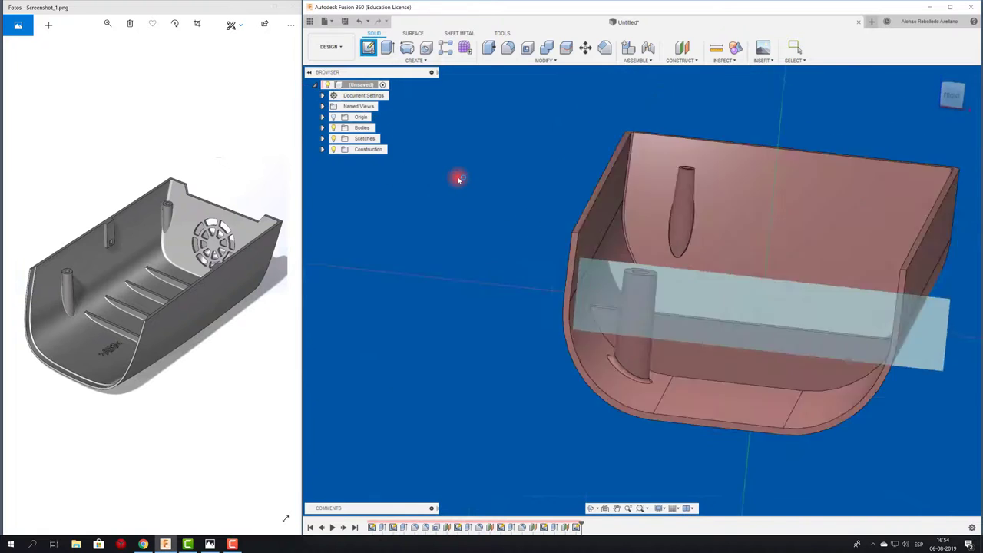
{"action": "mouse_move", "coordinate": [458, 179]}
{"action": "middle_mouse_down", "text": "shift"}
{"action": "mouse_move", "coordinate": [729, 186]}
{"action": "mouse_move", "coordinate": [696, 215]}
{"action": "mouse_move", "coordinate": [755, 316]}
{"action": "mouse_move", "coordinate": [647, 255]}
{"action": "middle_mouse_up", "text": "shift"}
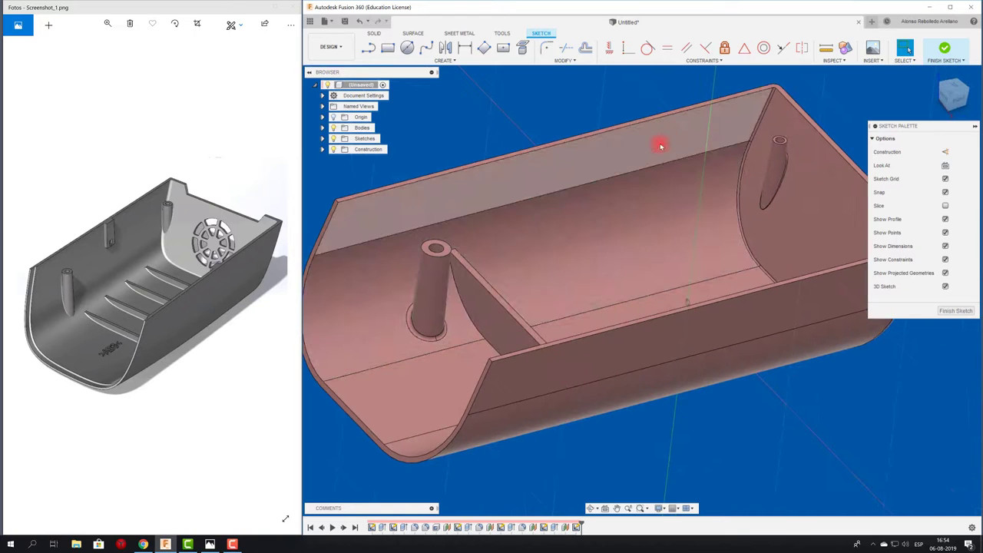
{"action": "left_click", "coordinate": [945, 48]}
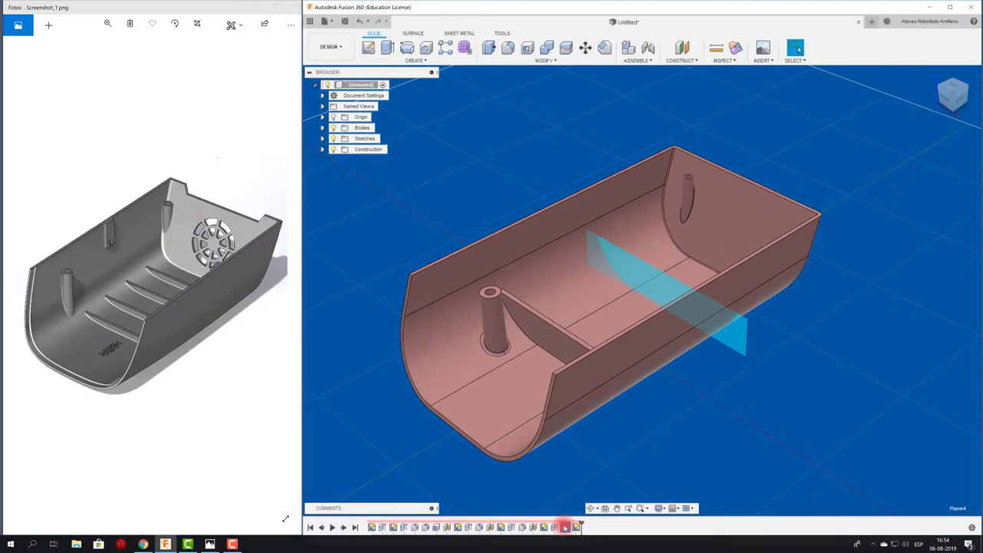
- Delete the unused Sketch6 and the 50 mm Plane4 from the timeline
{"action": "right_click", "coordinate": [566, 527]}
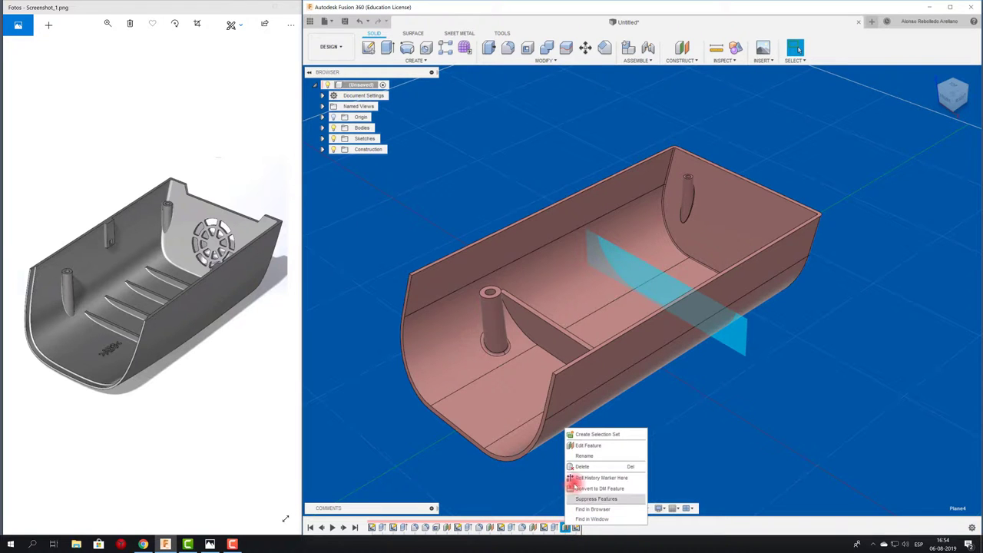
{"action": "left_click", "coordinate": [576, 436]}
{"action": "left_click", "coordinate": [929, 189]}
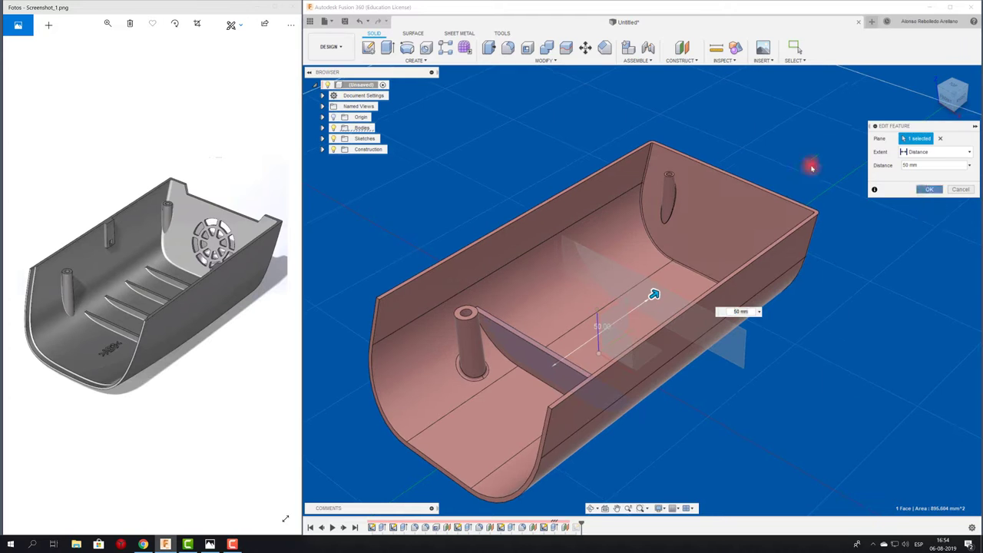
{"action": "left_click", "coordinate": [368, 48]}
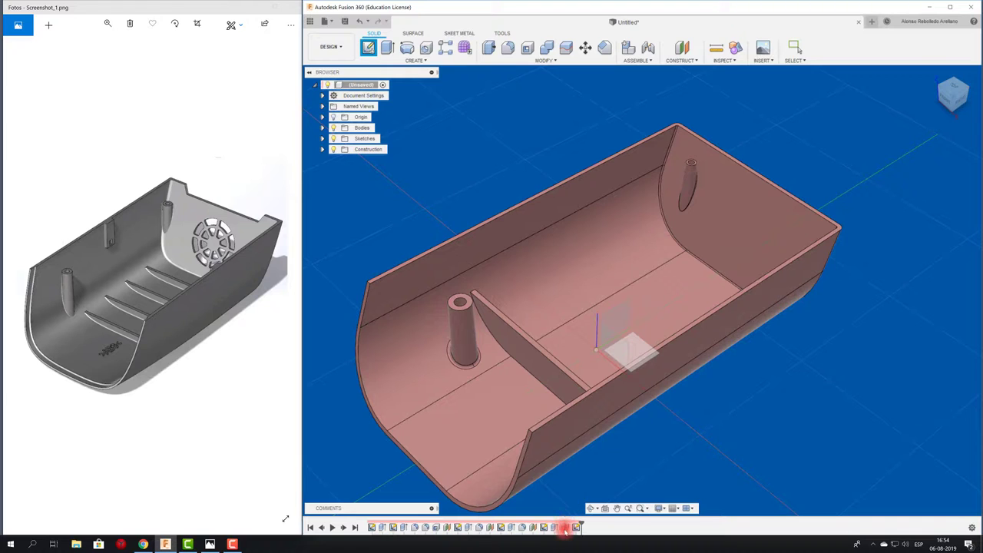
{"action": "key", "text": "Escape"}
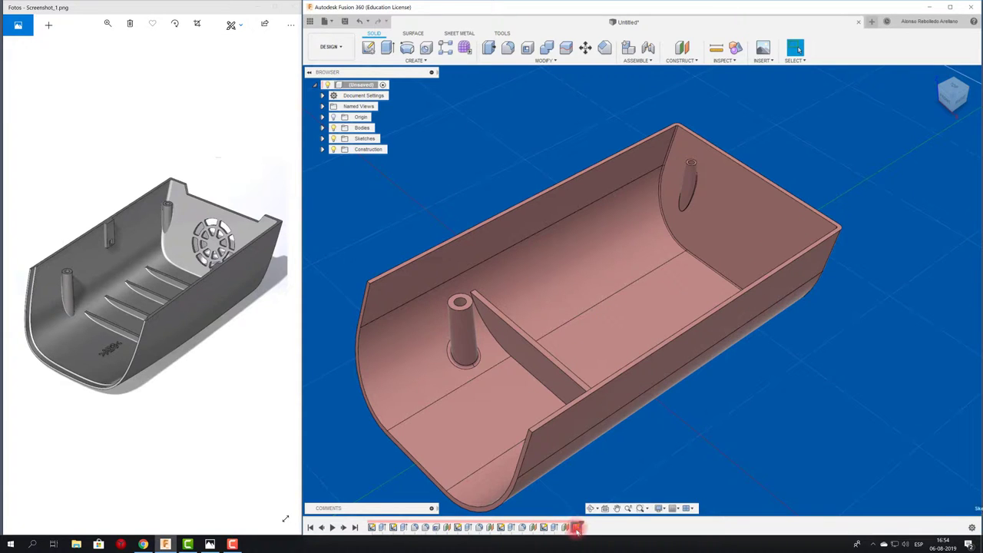
{"action": "right_click", "coordinate": [576, 527]}
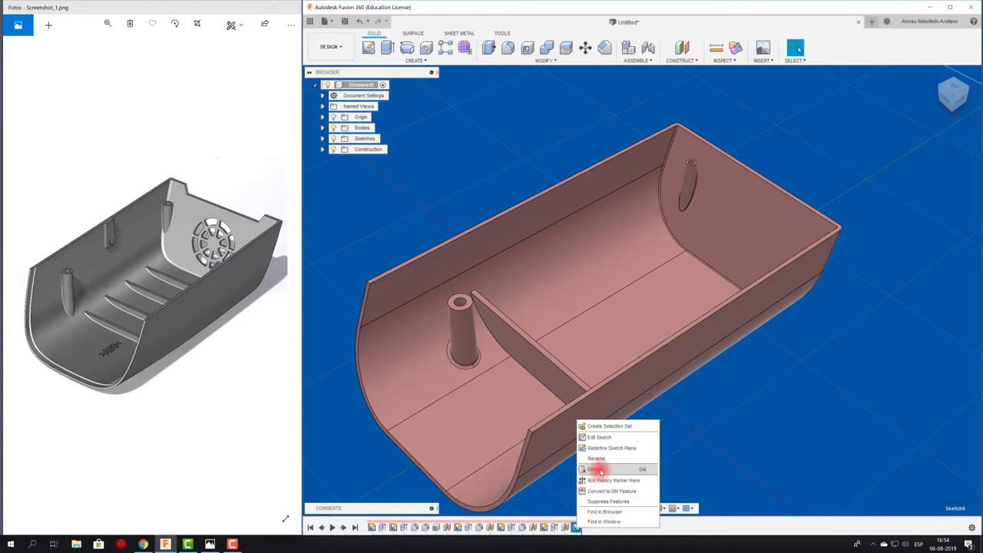
{"action": "left_click", "coordinate": [592, 465]}
{"action": "mouse_move", "coordinate": [698, 408]}
{"action": "middle_mouse_down", "text": "shift"}
{"action": "mouse_move", "coordinate": [705, 390]}
{"action": "mouse_move", "coordinate": [571, 484]}
{"action": "middle_mouse_up", "text": "shift"}
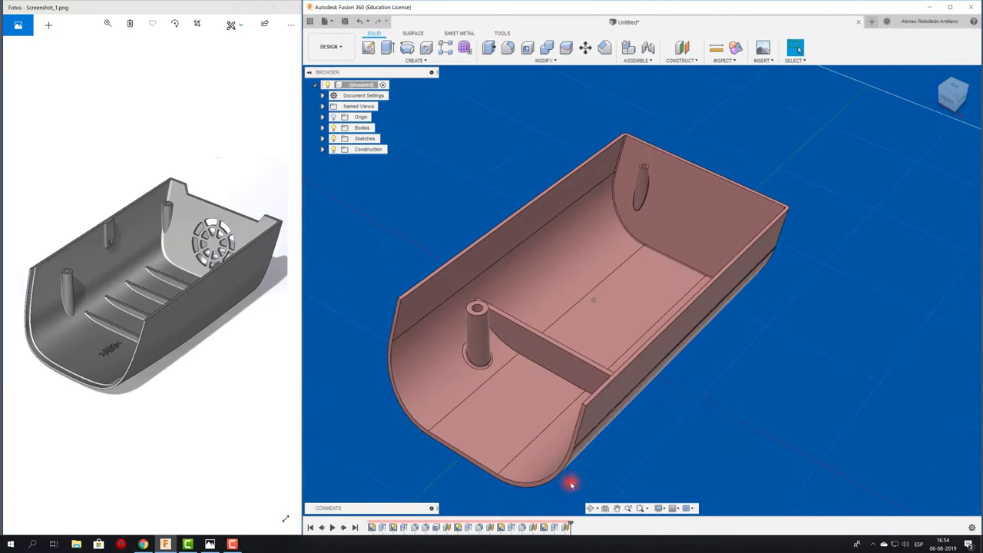
{"action": "right_click", "coordinate": [566, 528]}
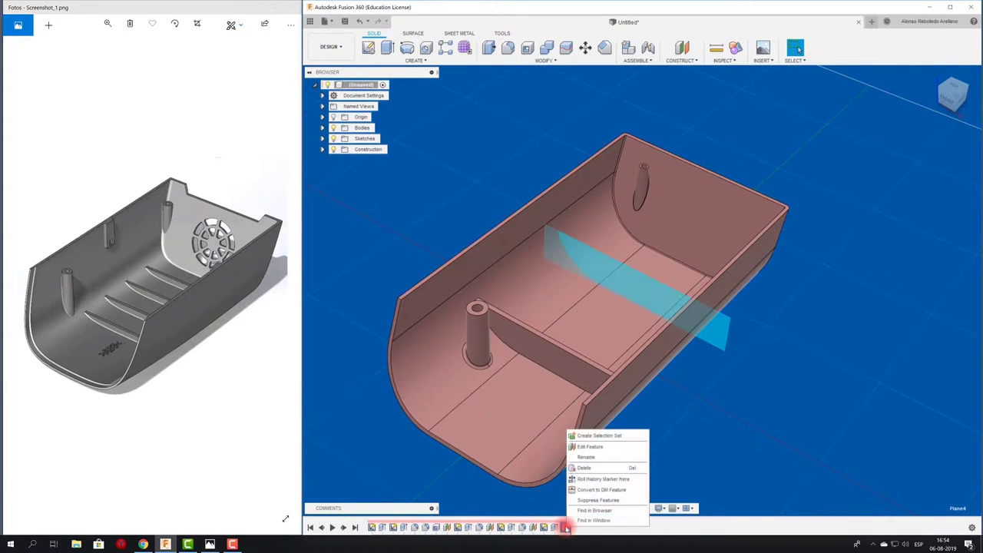
{"action": "left_click", "coordinate": [618, 445]}
{"action": "middle_click_drag", "start_coordinate": [739, 411], "coordinate": [632, 9], "text": "shift"}
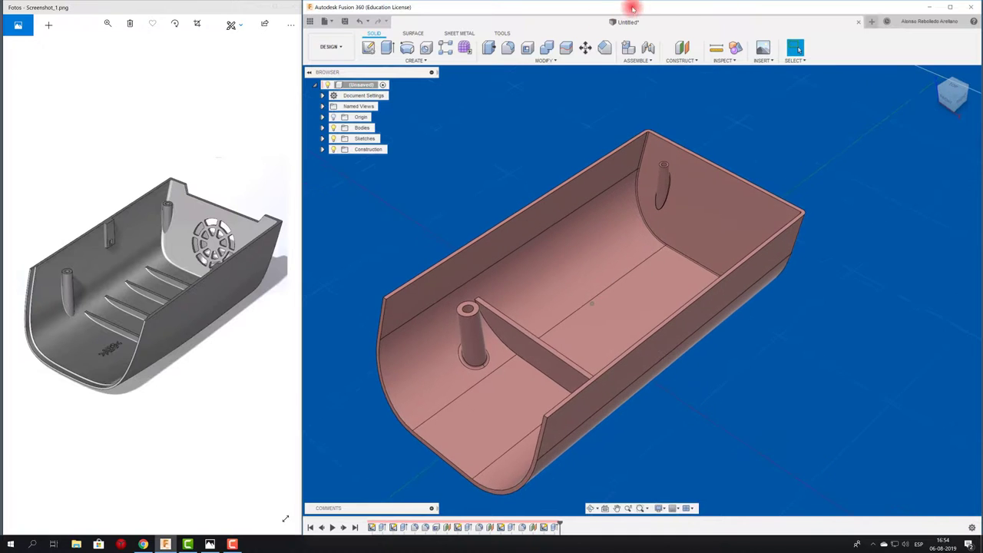
- Begin a new offset plane from the rib's face, dragged out to 40.60 mm
{"action": "left_click", "coordinate": [682, 48]}
{"action": "middle_click_drag", "start_coordinate": [552, 260], "coordinate": [535, 333], "text": "shift"}
{"action": "left_click", "coordinate": [550, 304]}
{"action": "left_click_drag", "start_coordinate": [601, 328], "coordinate": [667, 322]}
- Fix the plane at 43.867 mm and project the inner floor face into a finished sketch on it
{"action": "middle_click_drag", "start_coordinate": [667, 321], "coordinate": [897, 212], "text": "shift"}
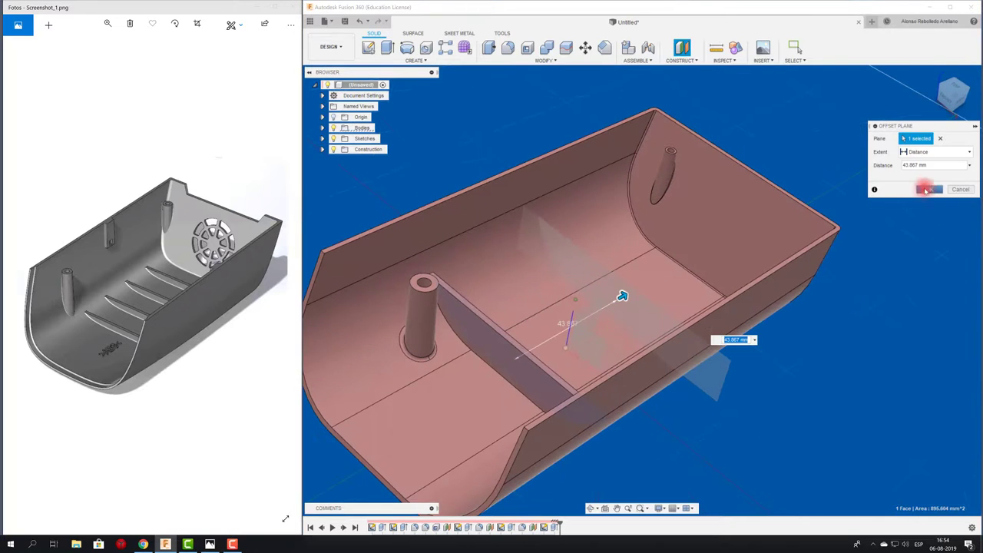
{"action": "key", "text": "Return"}
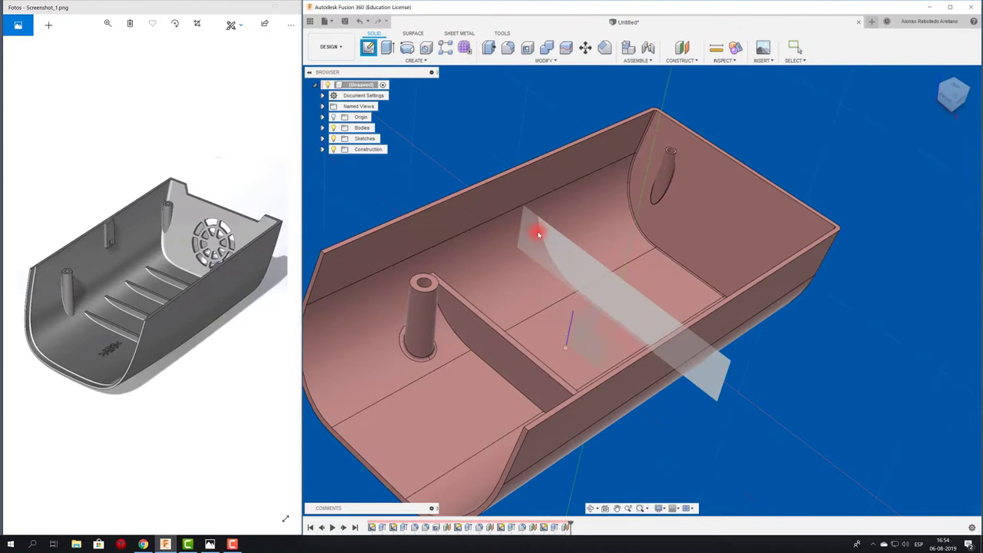
{"action": "left_click", "coordinate": [536, 222]}
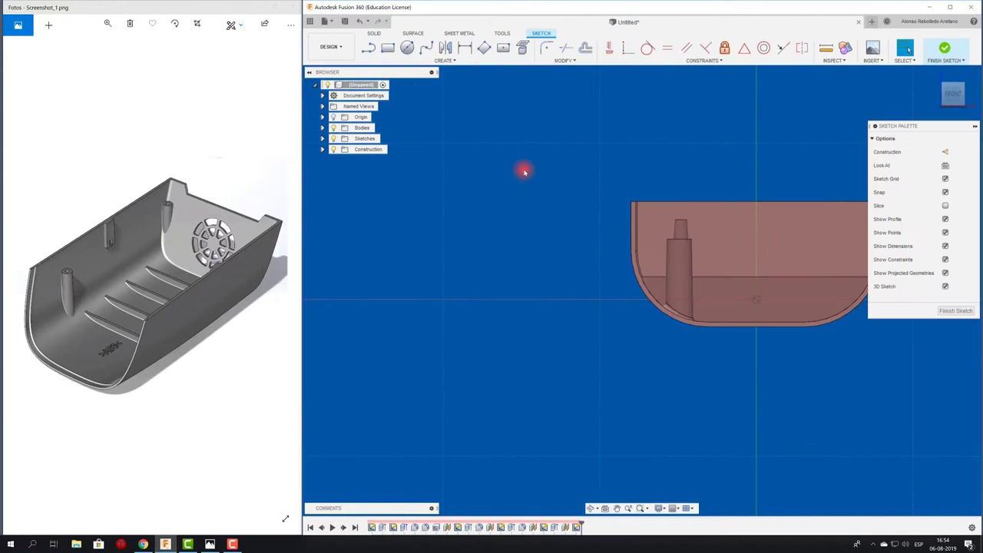
{"action": "left_click", "coordinate": [523, 48]}
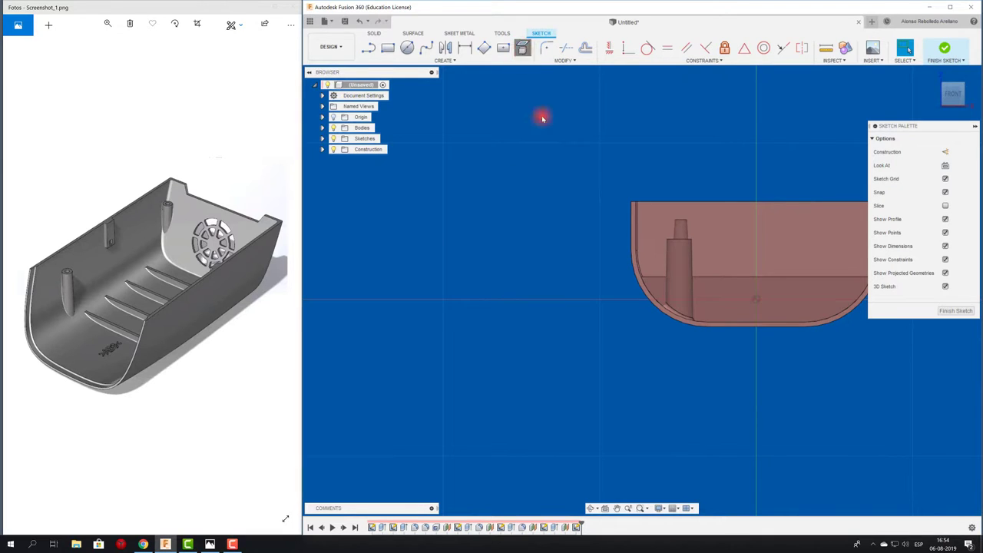
{"action": "left_click", "coordinate": [720, 307]}
{"action": "mouse_move", "coordinate": [474, 362]}
{"action": "middle_mouse_down", "text": "shift"}
{"action": "mouse_move", "coordinate": [773, 246]}
{"action": "mouse_move", "coordinate": [791, 213]}
{"action": "mouse_move", "coordinate": [844, 348]}
{"action": "mouse_move", "coordinate": [950, 319]}
{"action": "middle_mouse_up", "text": "shift"}
{"action": "left_click", "coordinate": [816, 189]}
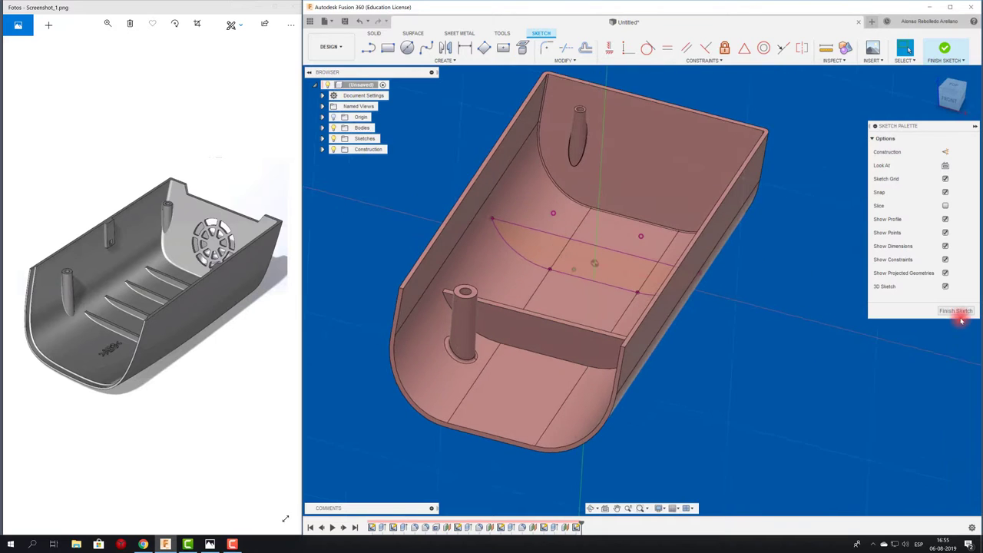
{"action": "left_click", "coordinate": [956, 310]}
{"action": "scroll", "coordinate": [500, 198], "scroll_direction": "up", "scroll_amount": 3}
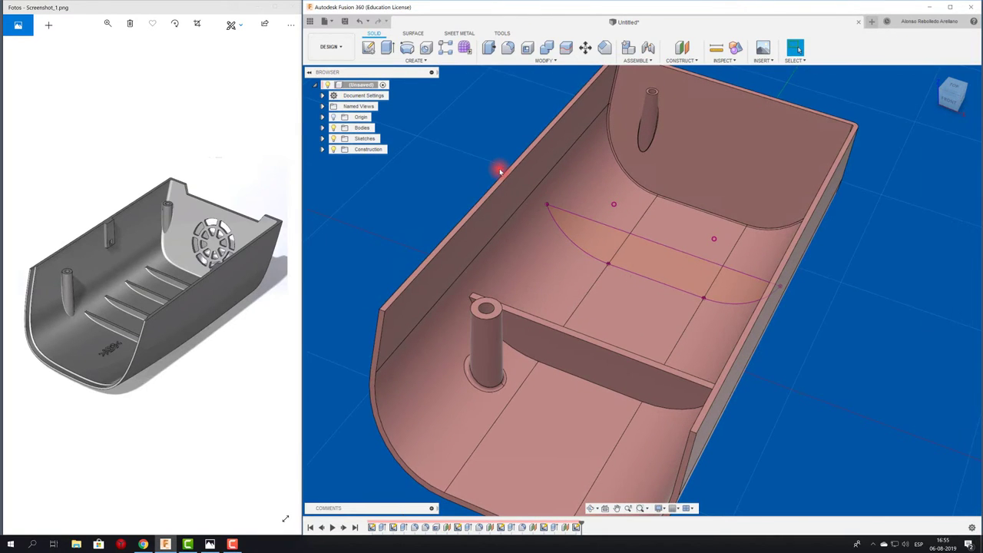
- Extrude the lens-shaped profile about 1 mm with Join to form the second curved rib
{"action": "left_click", "coordinate": [388, 48]}
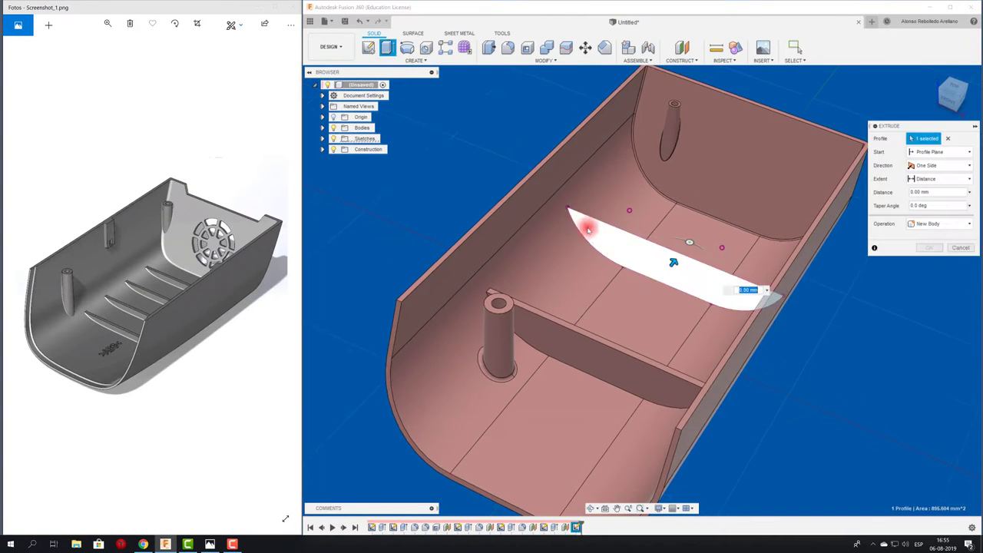
{"action": "left_click", "coordinate": [676, 277]}
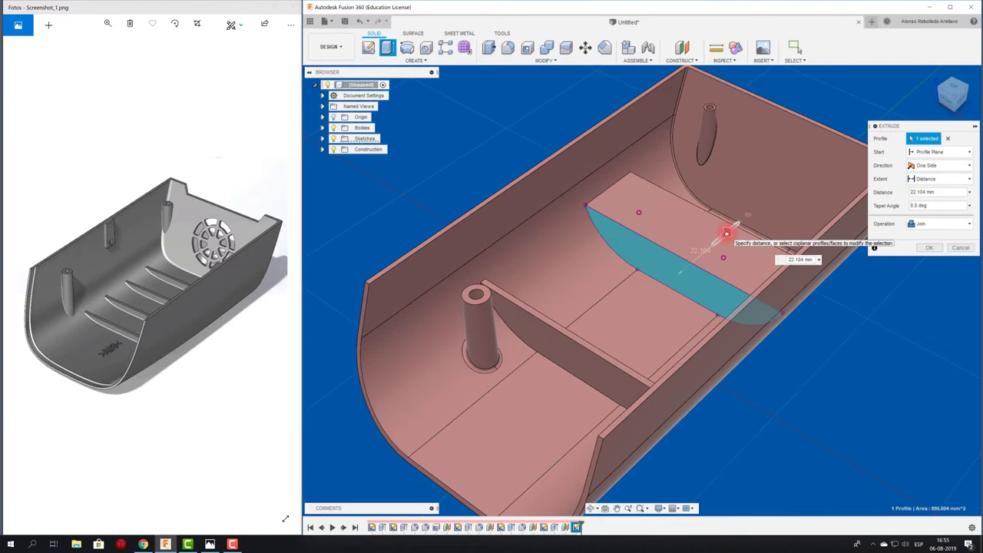
{"action": "left_click_drag", "start_coordinate": [726, 233], "coordinate": [719, 246]}
{"action": "middle_click_drag", "start_coordinate": [718, 246], "coordinate": [708, 254], "text": "shift"}
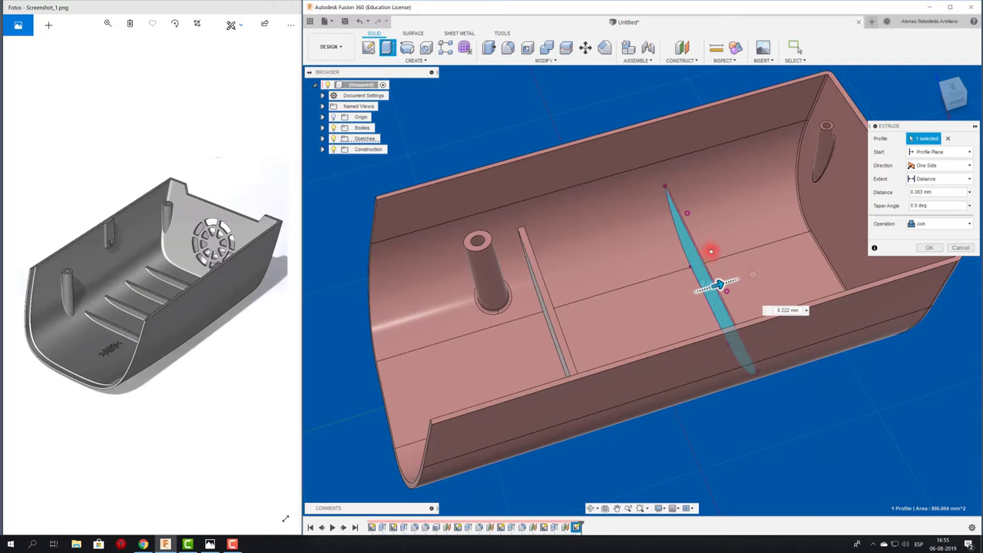
{"action": "middle_click_drag", "start_coordinate": [786, 274], "coordinate": [900, 351], "text": "shift"}
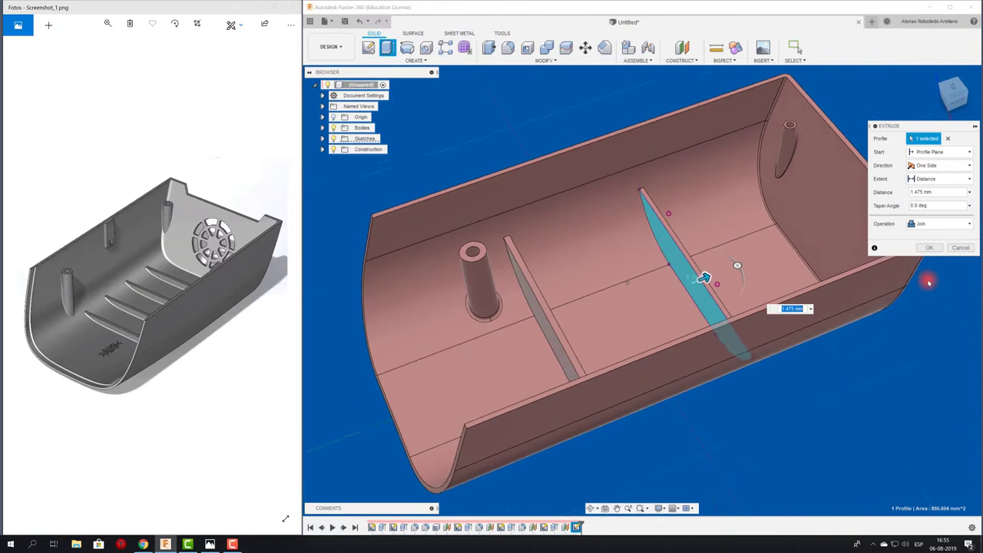
{"action": "left_click", "coordinate": [929, 248]}
{"action": "middle_click_drag", "start_coordinate": [847, 378], "coordinate": [839, 390], "text": "shift"}
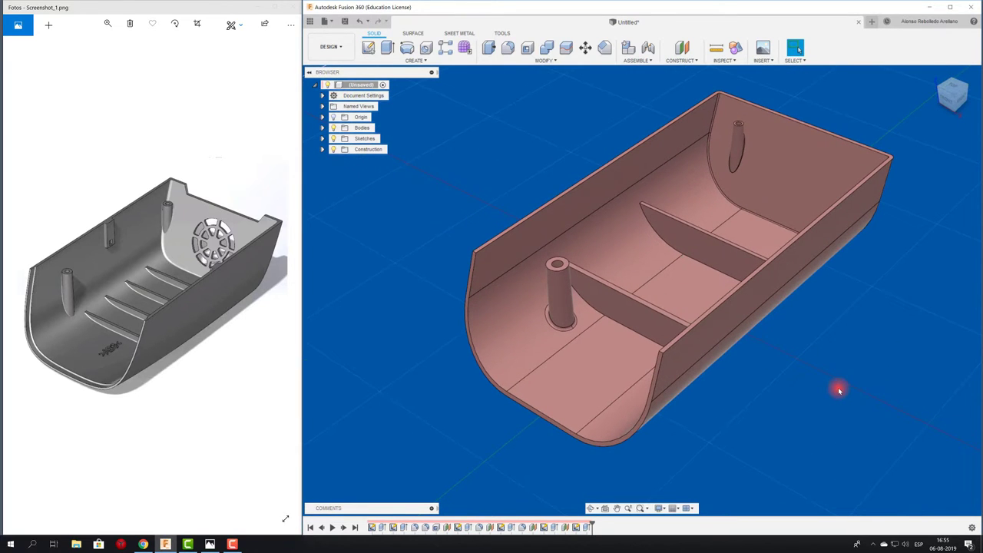
{"action": "mouse_move", "coordinate": [839, 390]}
{"action": "middle_mouse_down", "text": "shift"}
{"action": "mouse_move", "coordinate": [592, 315]}
{"action": "mouse_move", "coordinate": [557, 185]}
{"action": "mouse_move", "coordinate": [560, 220]}
{"action": "middle_mouse_up", "text": "shift"}
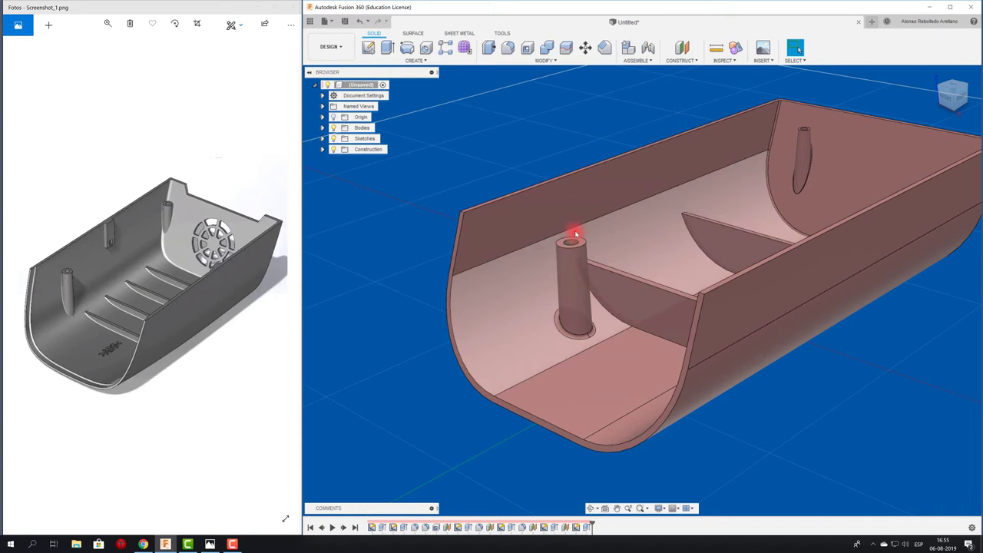
{"action": "mouse_move", "coordinate": [686, 191]}
{"action": "middle_mouse_down", "text": "shift"}
{"action": "mouse_move", "coordinate": [812, 121]}
{"action": "mouse_move", "coordinate": [779, 187]}
{"action": "mouse_move", "coordinate": [663, 277]}
{"action": "mouse_move", "coordinate": [614, 292]}
{"action": "mouse_move", "coordinate": [480, 388]}
{"action": "middle_mouse_up", "text": "shift"}
{"action": "scroll", "coordinate": [615, 292], "scroll_direction": "up", "scroll_amount": 2}
{"action": "scroll", "coordinate": [612, 289], "scroll_direction": "down", "scroll_amount": 2}
{"action": "scroll", "coordinate": [480, 388], "scroll_direction": "up", "scroll_amount": 2}
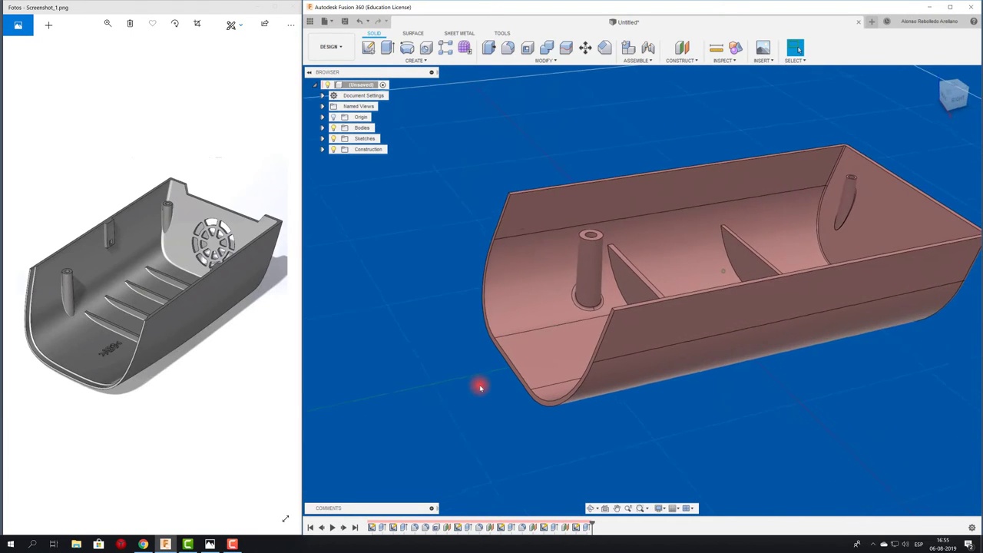
{"action": "scroll", "coordinate": [480, 388], "scroll_direction": "up", "scroll_amount": 1}
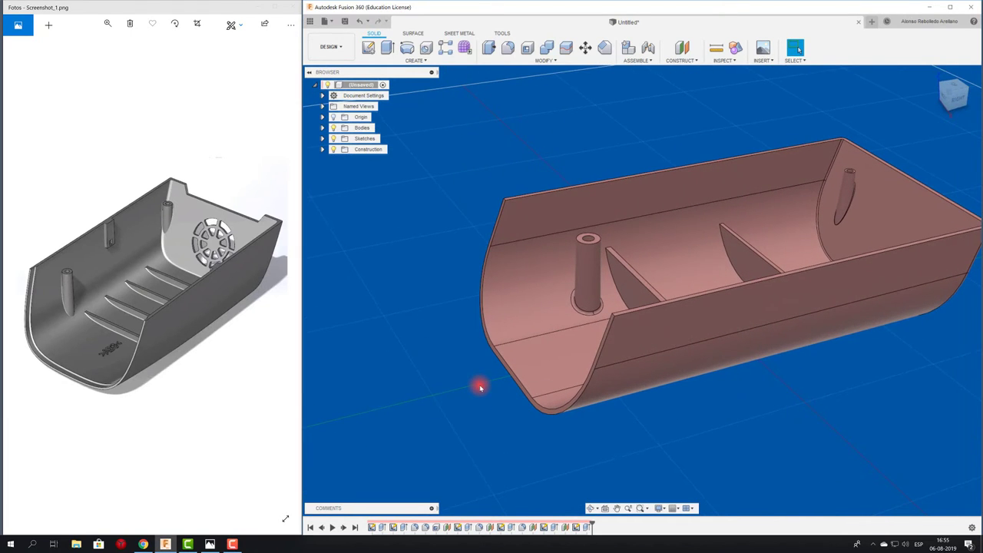
{"action": "middle_click_drag", "start_coordinate": [478, 386], "coordinate": [431, 245], "text": "shift"}
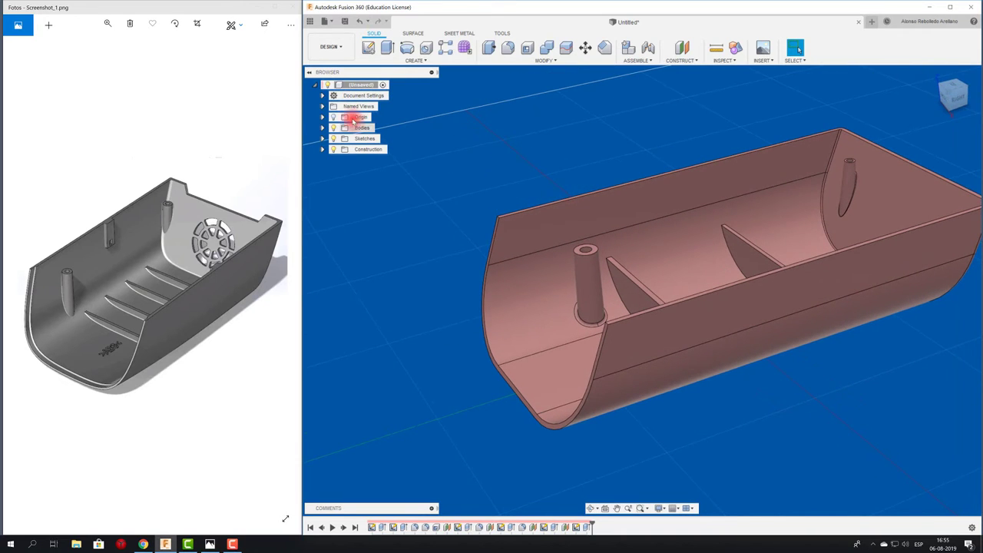
{"action": "middle_click_drag", "start_coordinate": [601, 130], "coordinate": [615, 176], "text": "shift"}
{"action": "key", "text": "F6"}
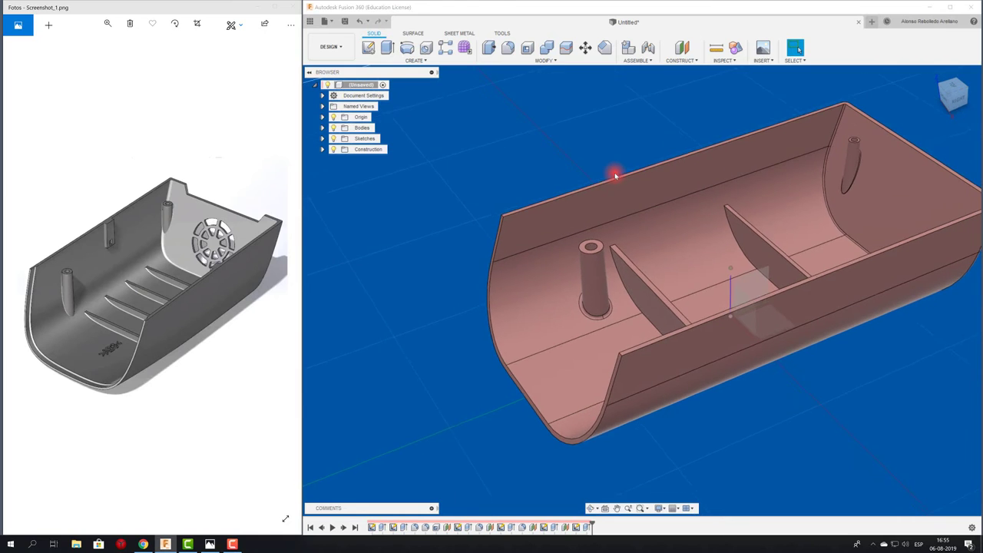